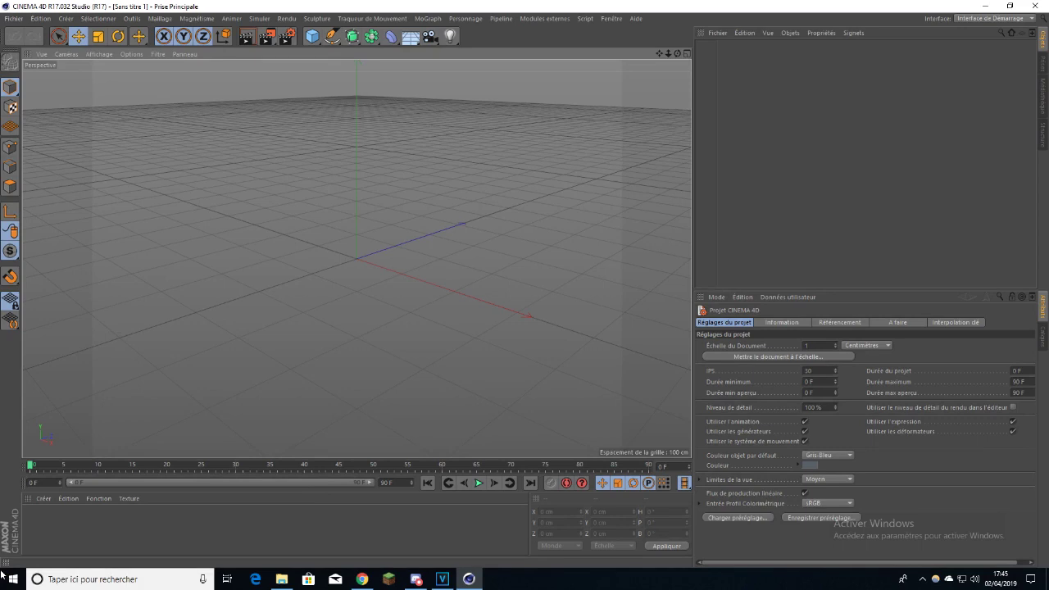
left_click(9, 17)
left_click(16, 19)
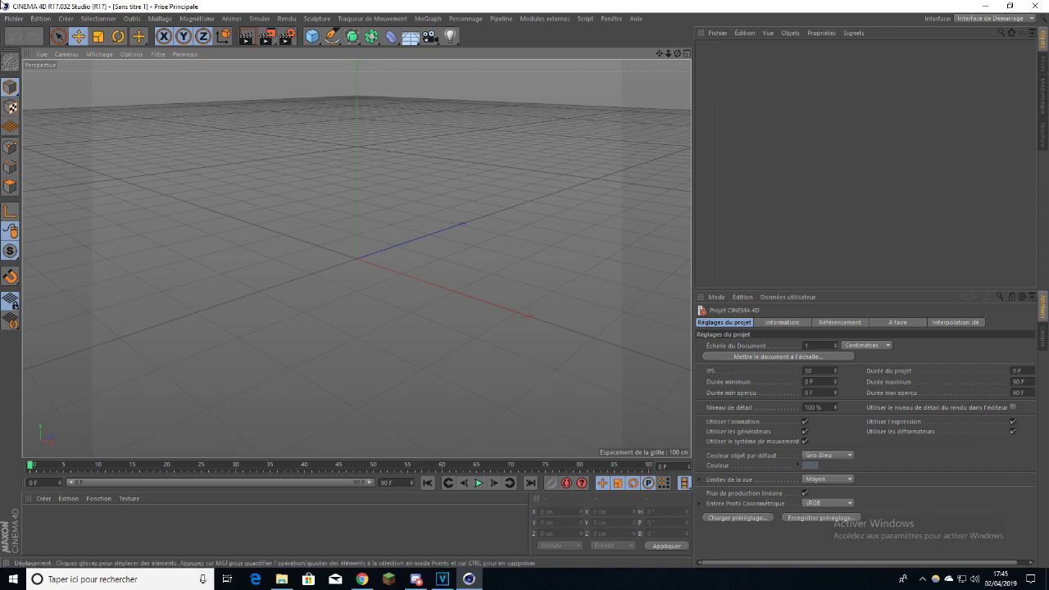
left_click(13, 18)
left_click(29, 56)
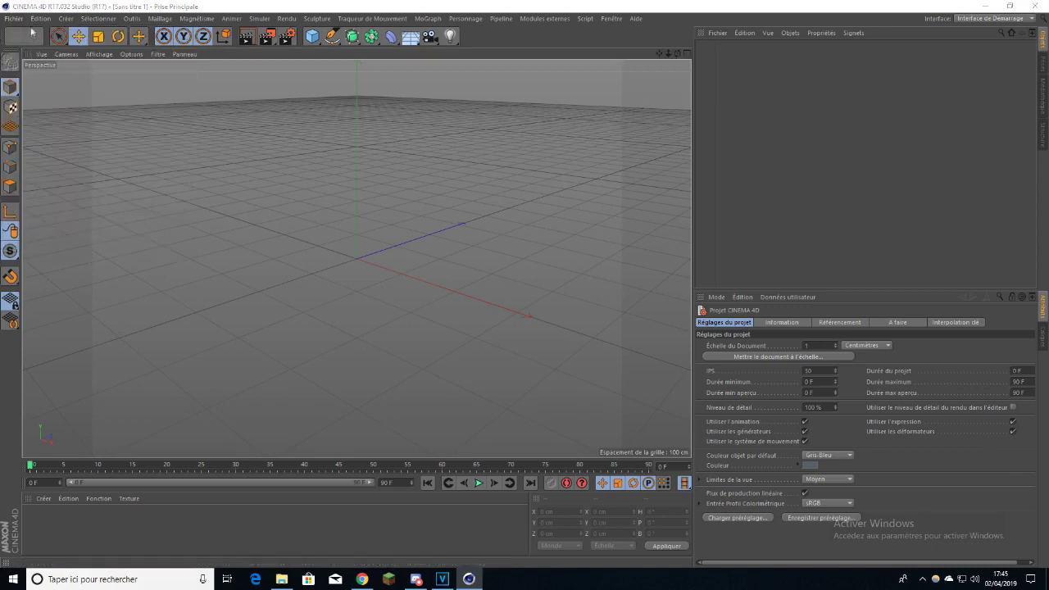
left_click(512, 20)
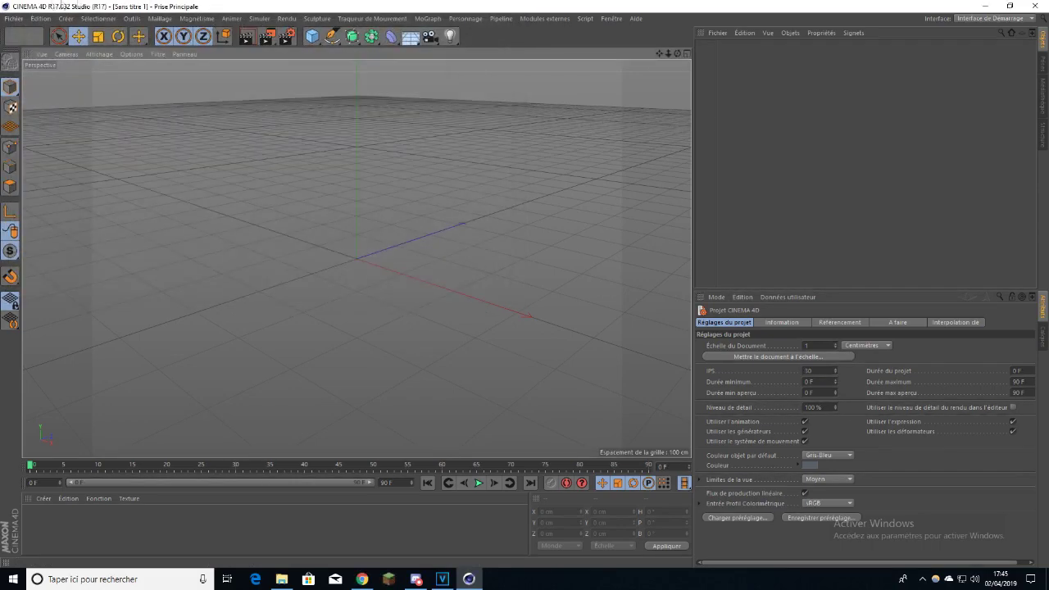
- Open the library file Rig Personnage Stylé 2.lib4d from the Rig Personnage folder
left_click(13, 18)
left_click(31, 46)
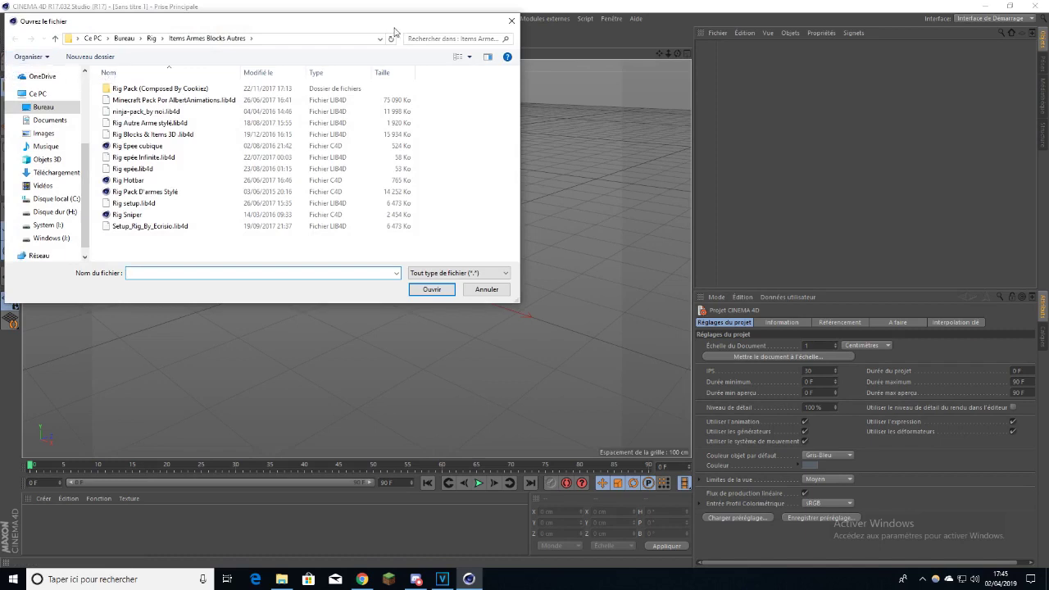
left_click(151, 39)
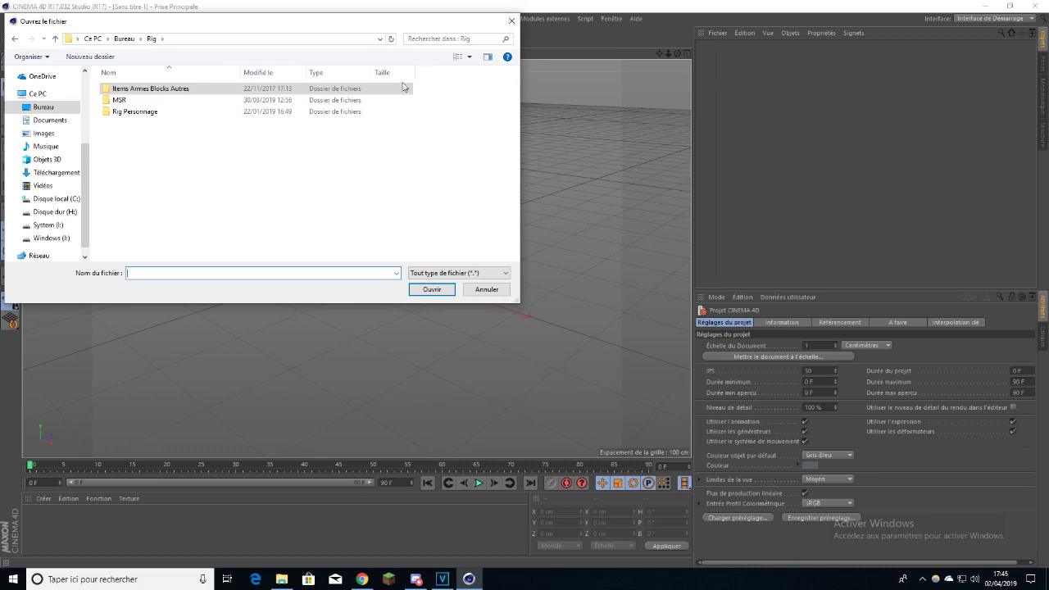
double_click(339, 115)
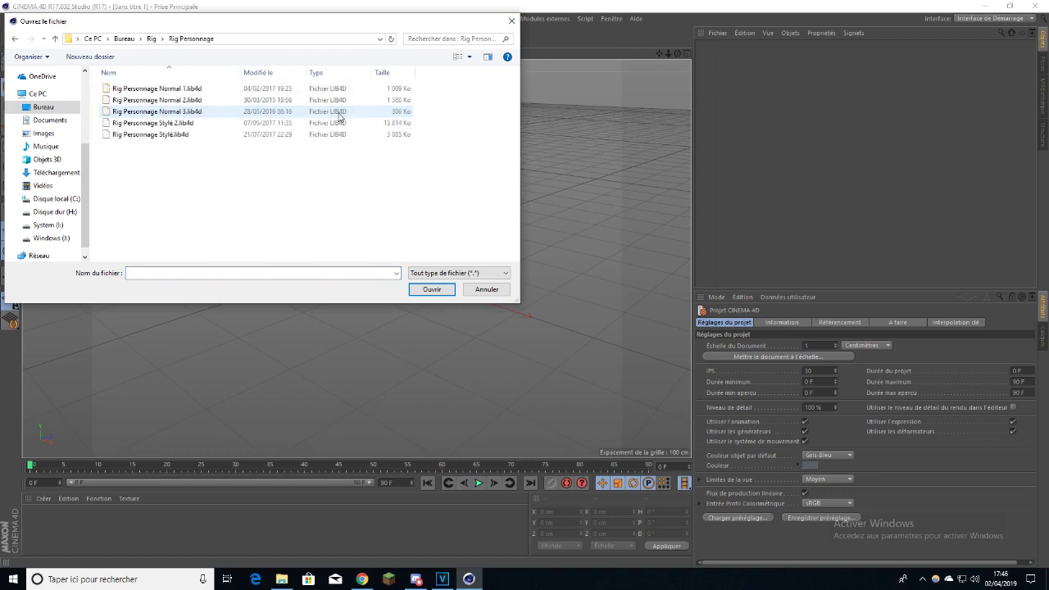
double_click(256, 119)
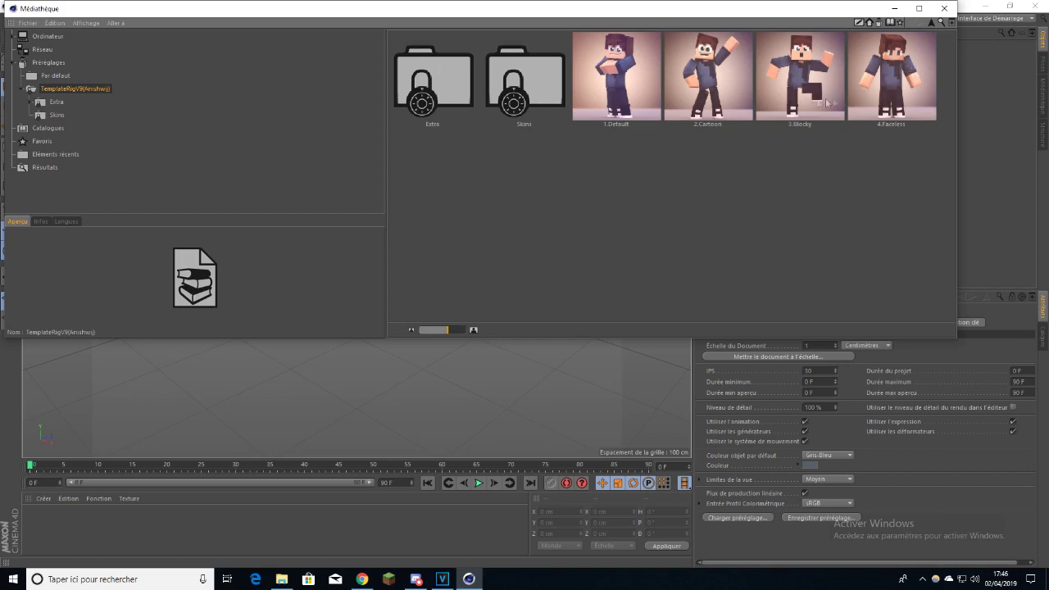
- Load the 1.Default character rig from the TemplateRigV9 library into the scene and close the library window
double_click(644, 72)
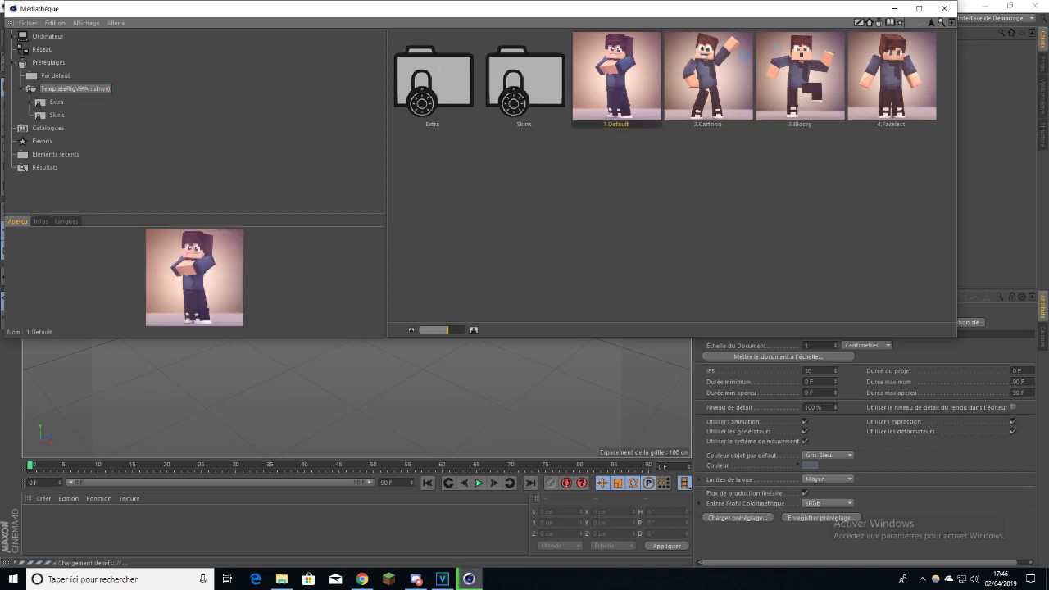
left_click(945, 9)
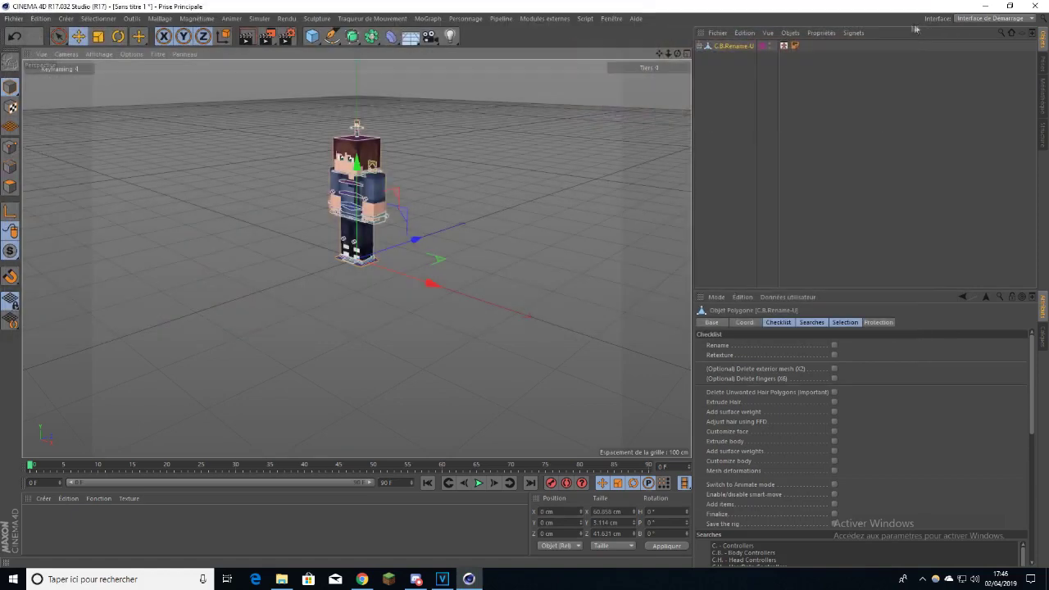
left_click_drag(670, 54, 681, 223)
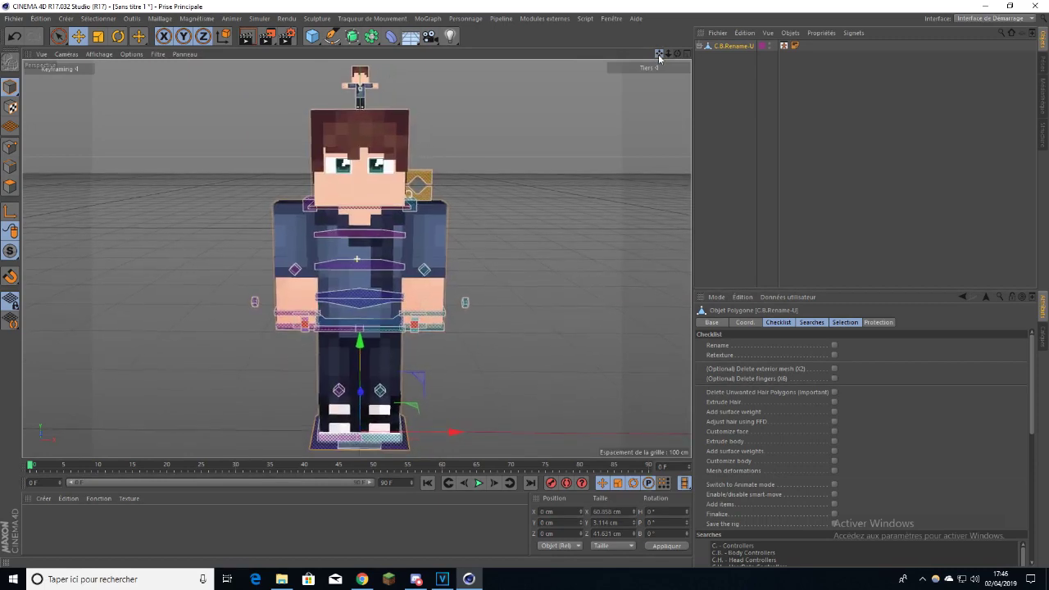
left_click(481, 97)
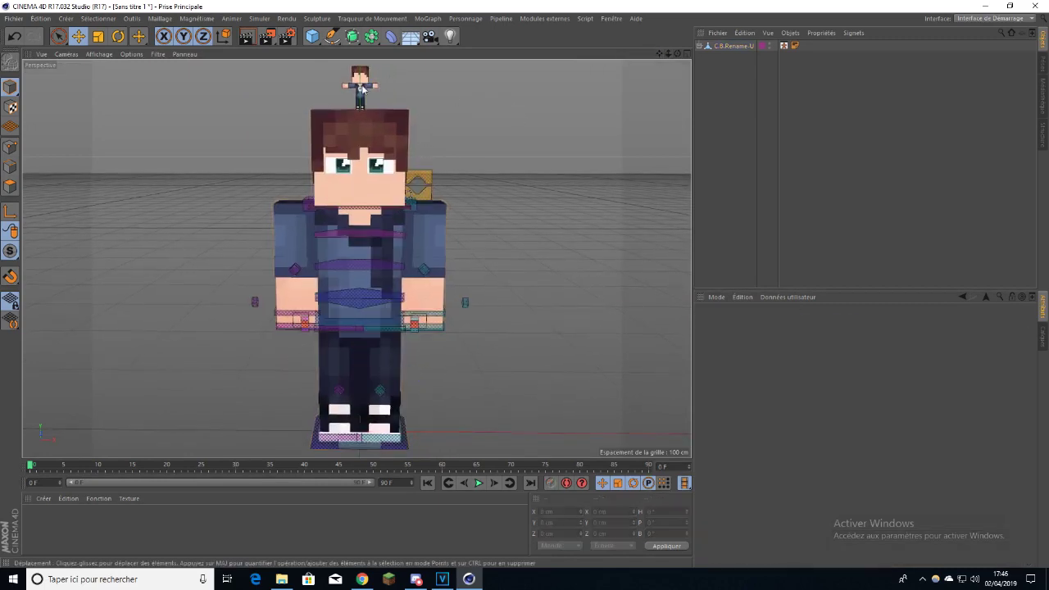
- Select the miniature figure controller above the head and set its Head texture to the Bluuy_new_sans_yeux skin from Téléchargements
left_click(361, 91)
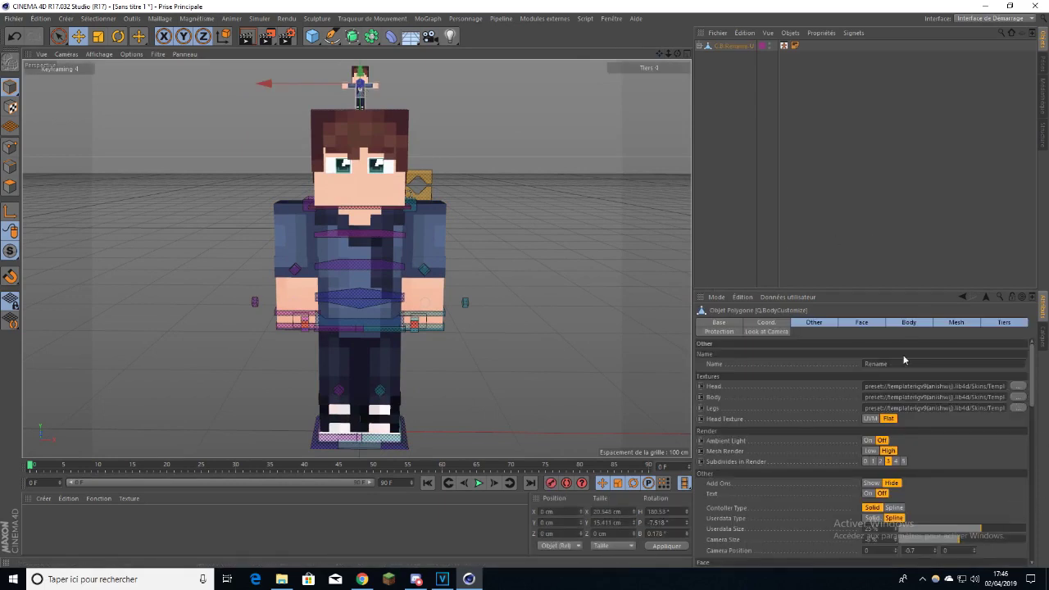
left_click(1017, 391)
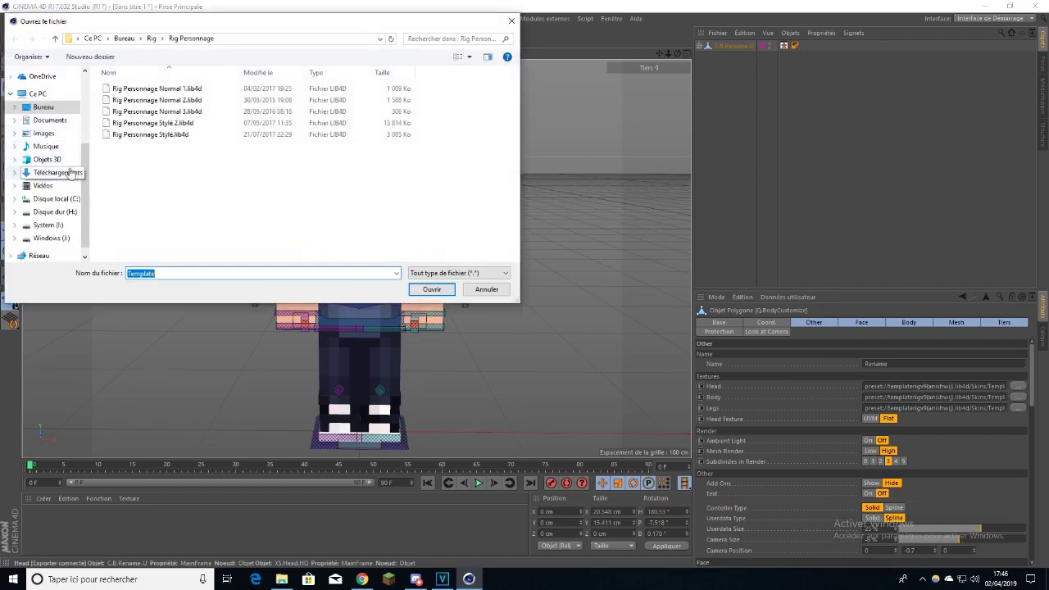
left_click(56, 172)
scroll(418, 168, "down", 3)
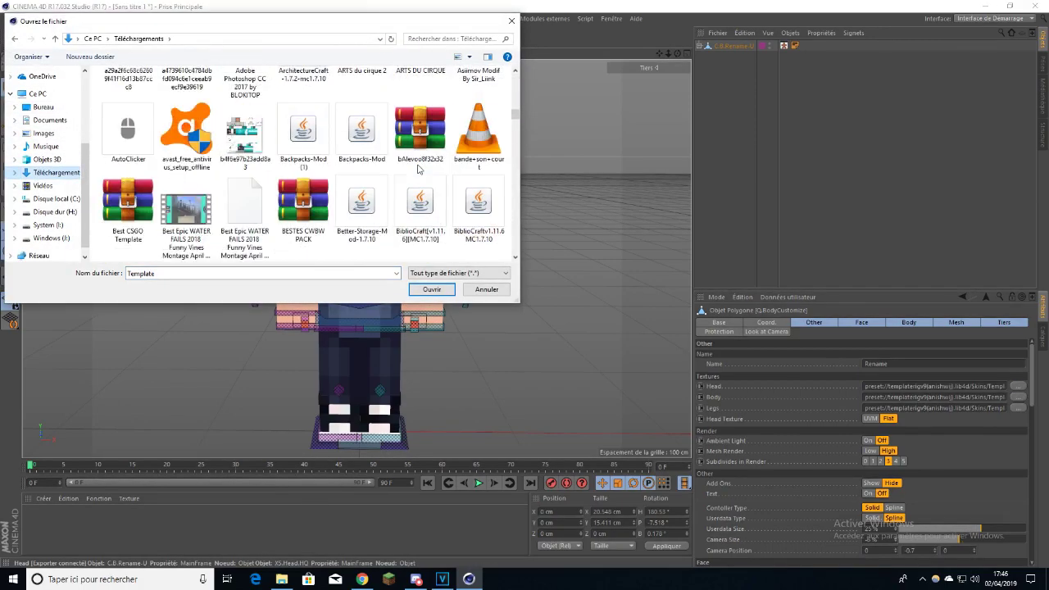
scroll(418, 168, "down", 2)
double_click(477, 141)
- Set the rig's Body texture to the Bluuy_new_sans_yeux skin image
left_click(1017, 397)
scroll(435, 185, "down", 5)
double_click(479, 101)
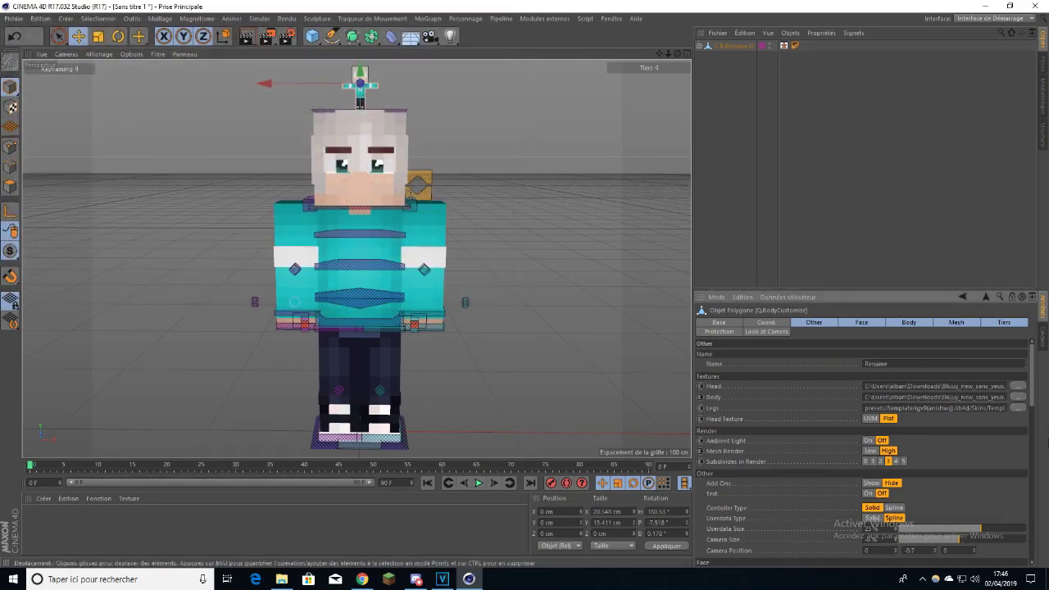
- Set the rig's Legs texture to the Bluuy_new_sans_yeux skin image and deselect the controller
left_click(1017, 407)
scroll(491, 182, "down", 10)
scroll(506, 169, "down", 3)
scroll(503, 168, "up", 10)
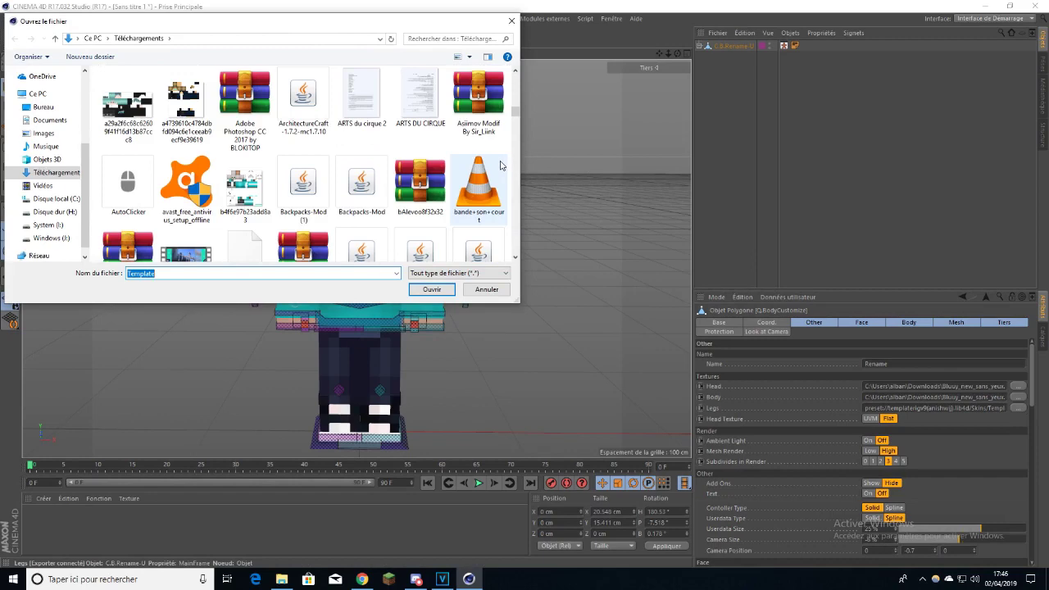
scroll(501, 166, "up", 3)
scroll(492, 189, "down", 5)
double_click(484, 219)
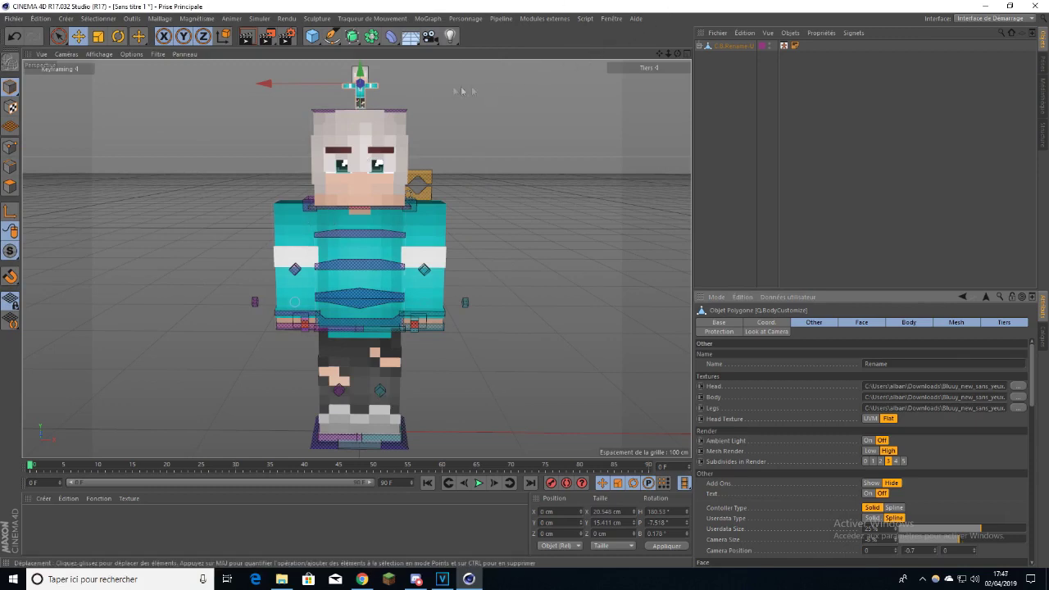
left_click(498, 110)
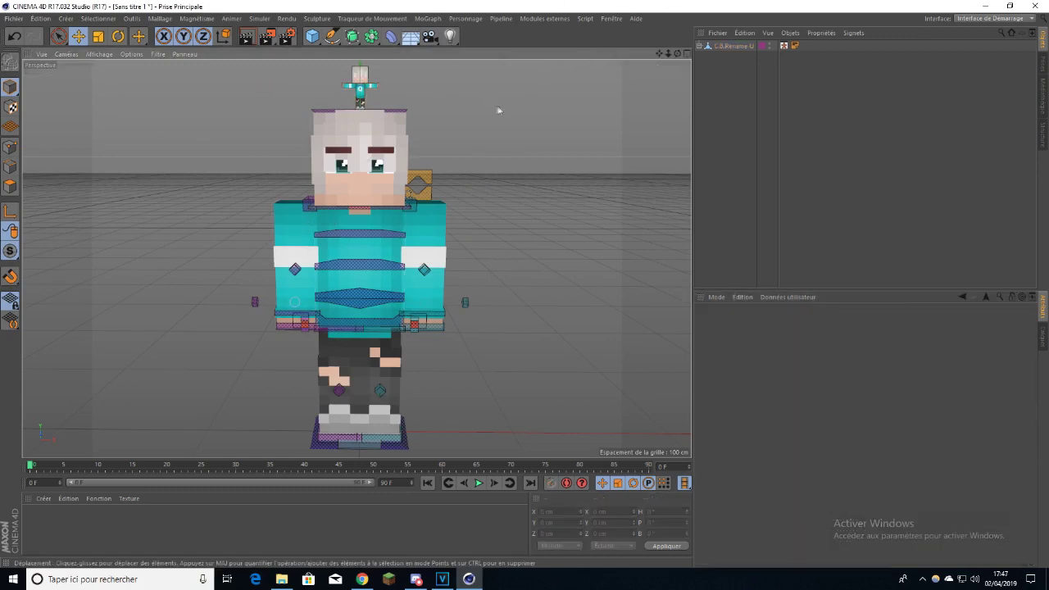
- Reselect the miniature figure controller and lower the eyes by setting the Y position in the Face settings to -7.3
left_click(360, 89)
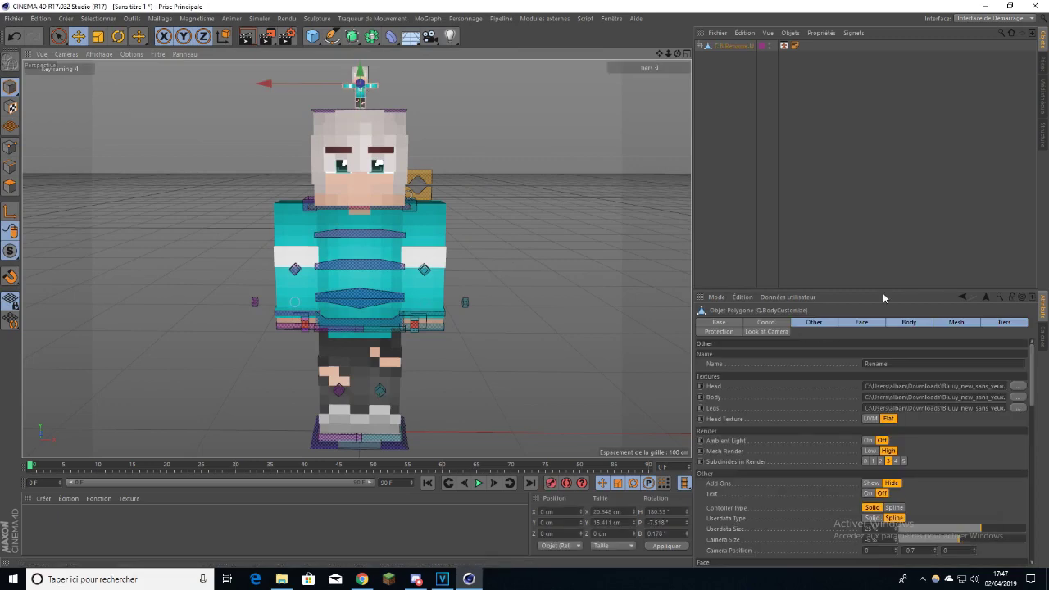
left_click(860, 323)
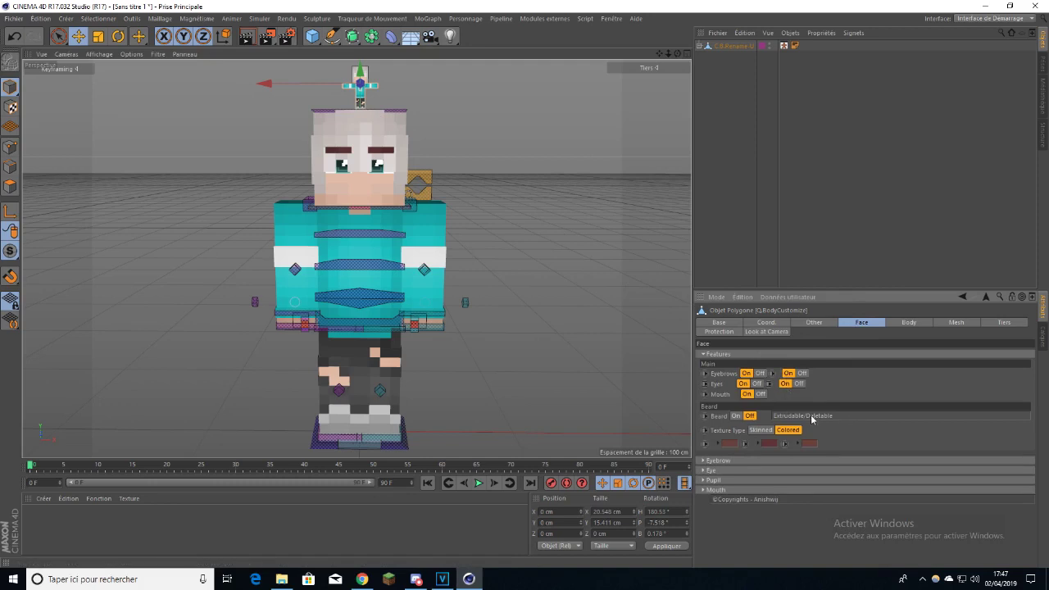
left_click(702, 470)
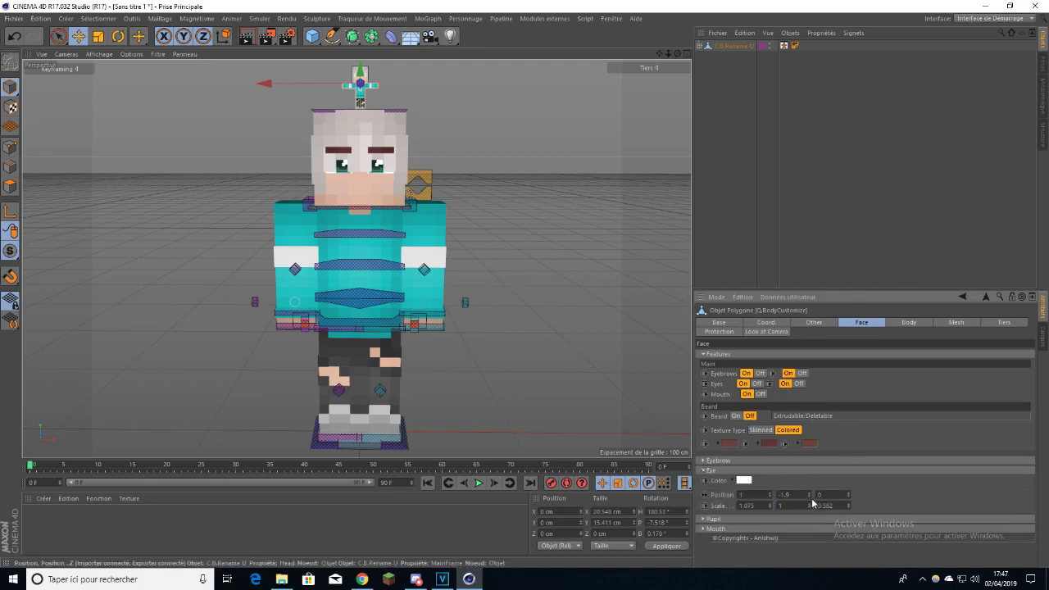
left_click_drag(810, 495, 812, 494)
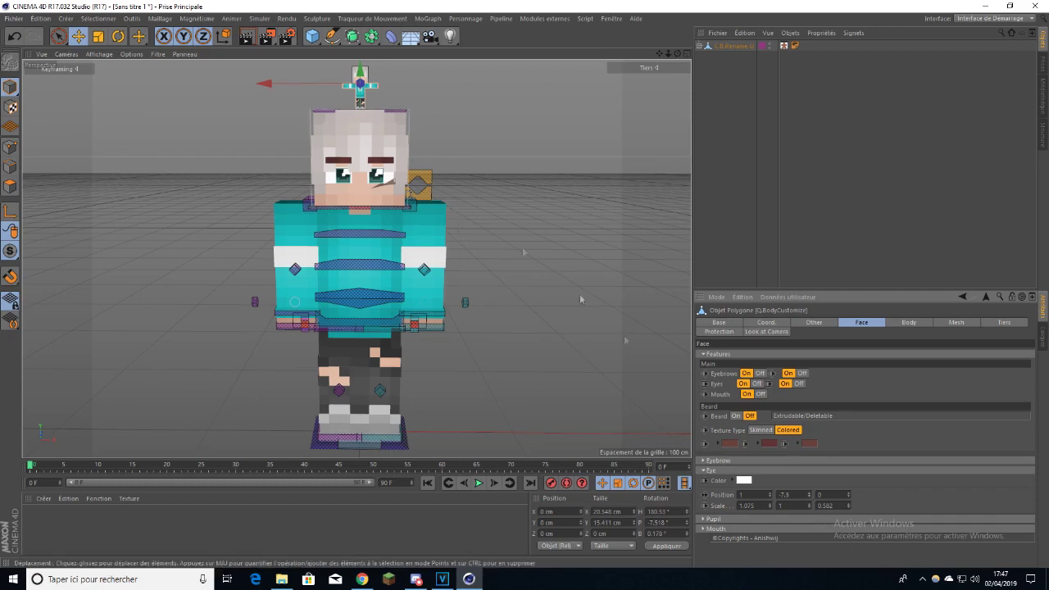
- Make the eyes taller by setting their Y scale to 1.16
left_click(810, 506)
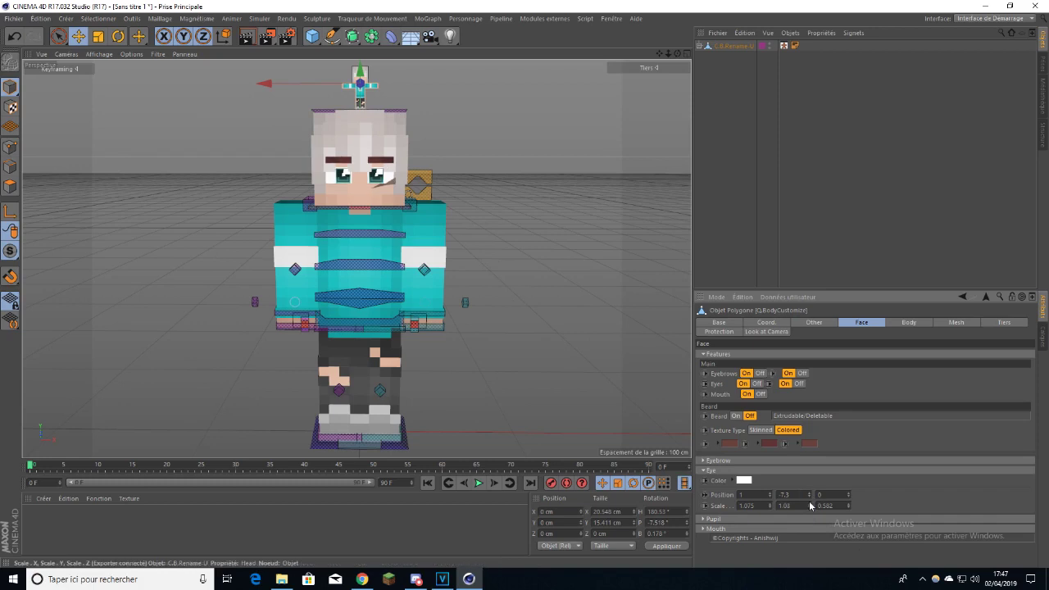
left_click_drag(810, 505, 810, 506)
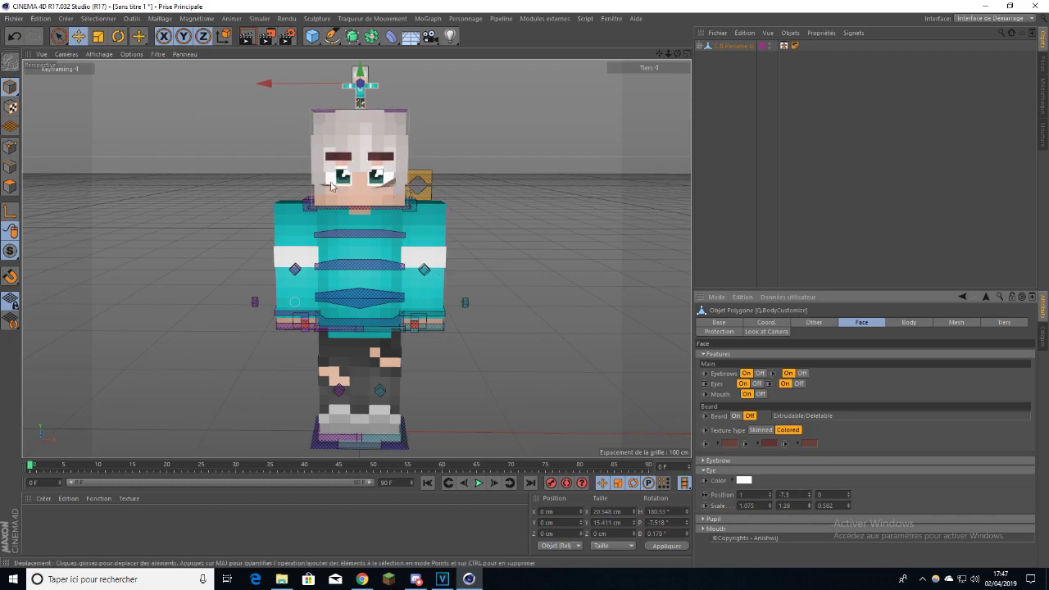
left_click(811, 508)
left_click_drag(811, 509, 811, 510)
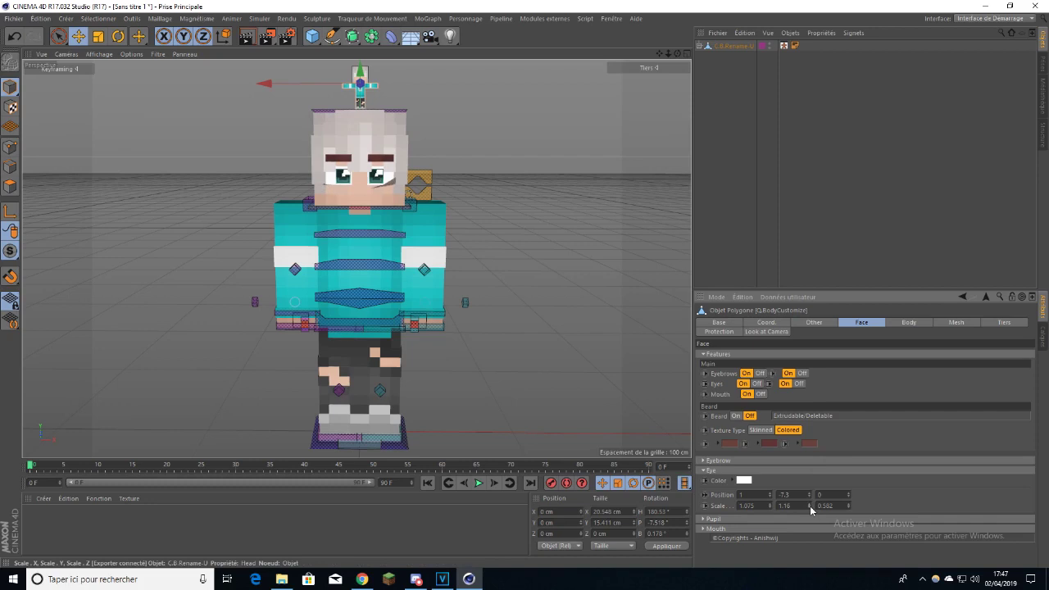
- Expand the Pupil settings and change the pupil texture to Normal
left_click(703, 520)
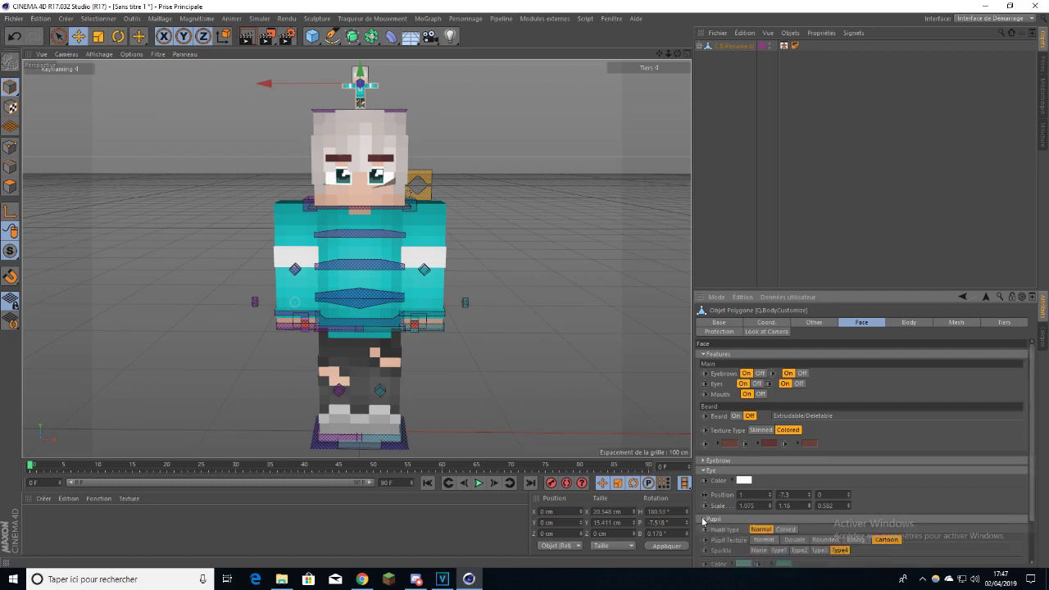
left_click(784, 496)
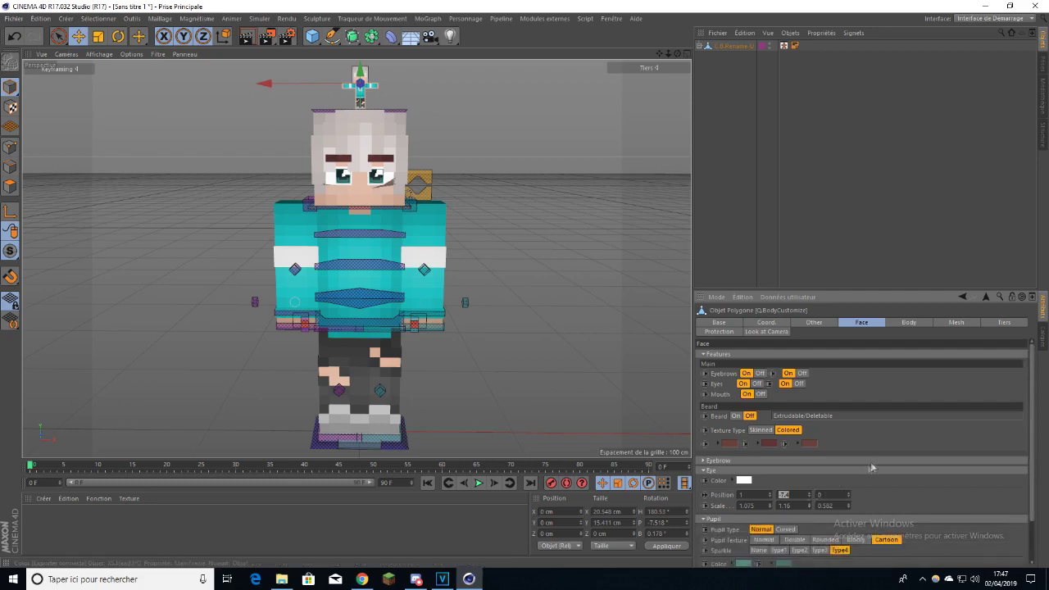
scroll(868, 500, "down", 2)
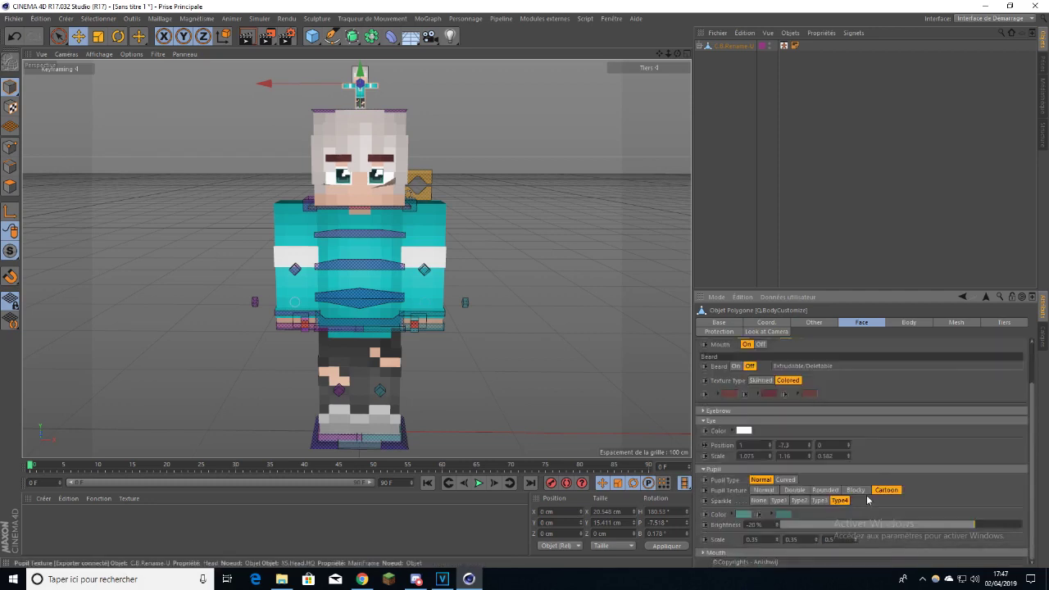
left_click(761, 490)
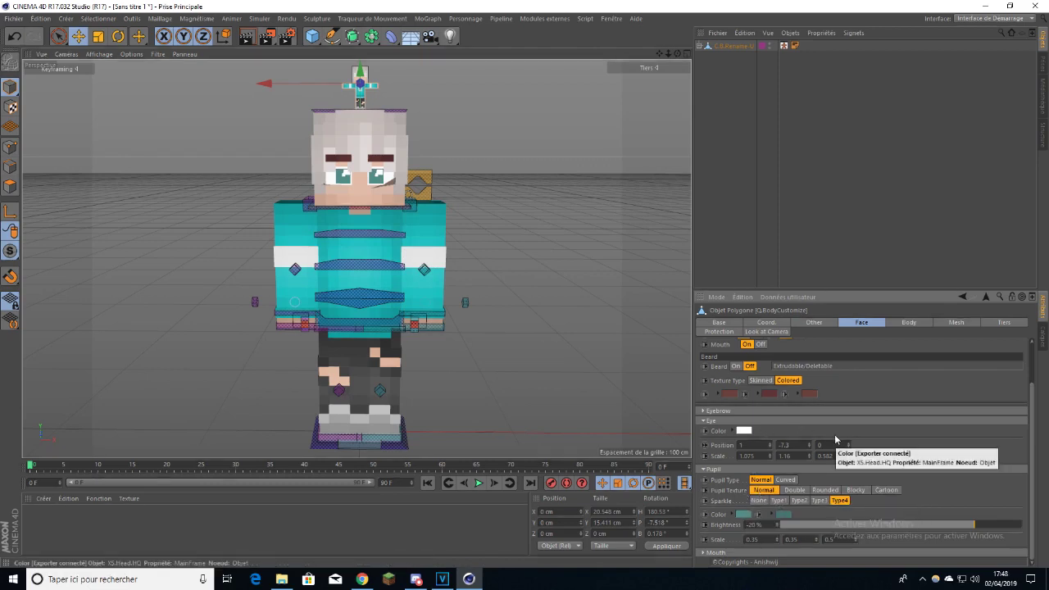
- Set the first pupil colour to bright cyan with hue 178° and 100% saturation and brightness
left_click(745, 514)
left_click_drag(786, 527, 761, 521)
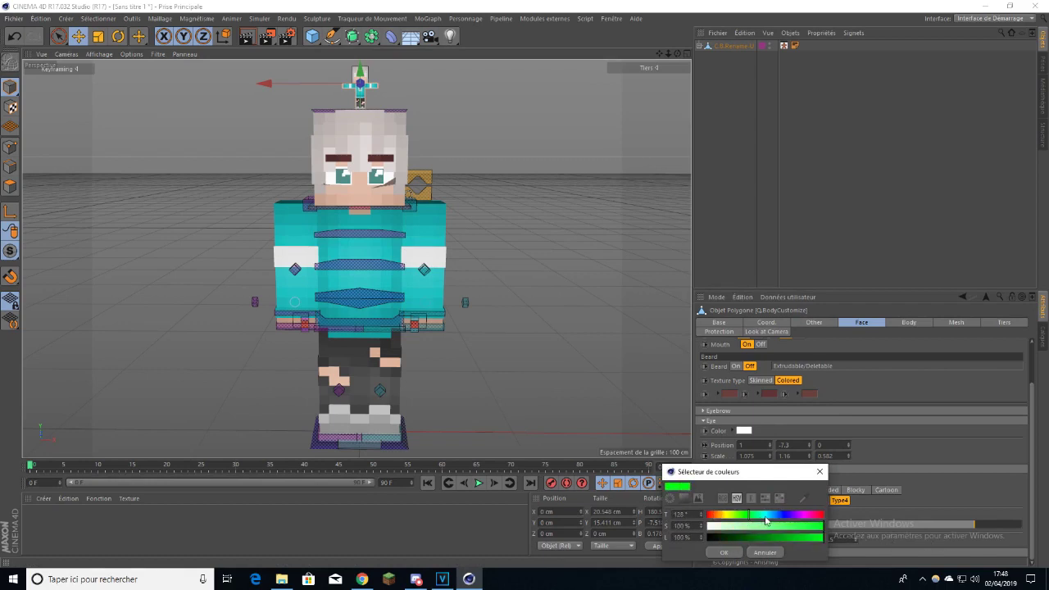
left_click_drag(765, 516, 773, 515)
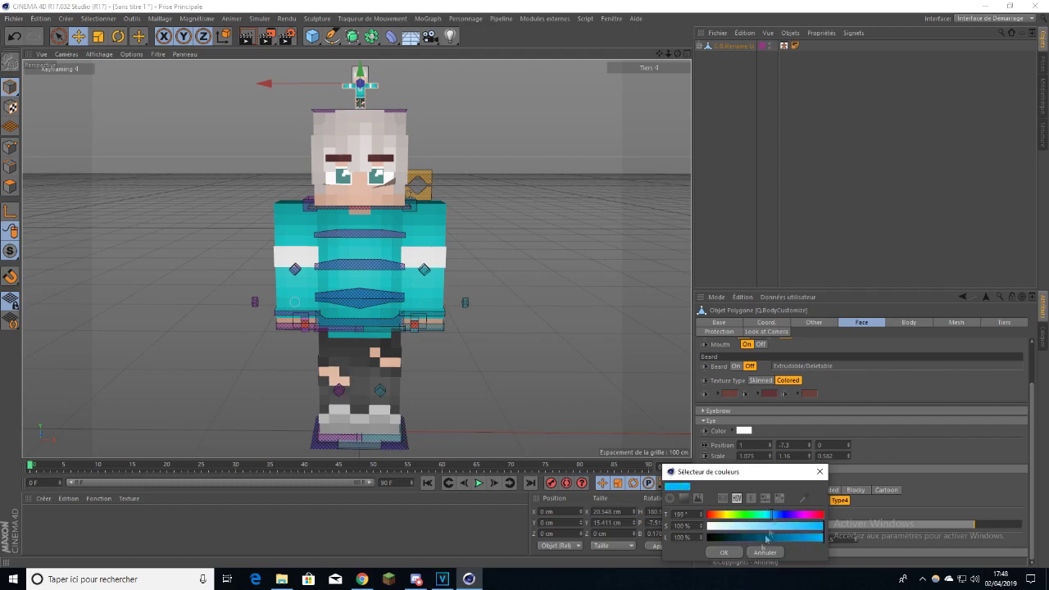
left_click(765, 516)
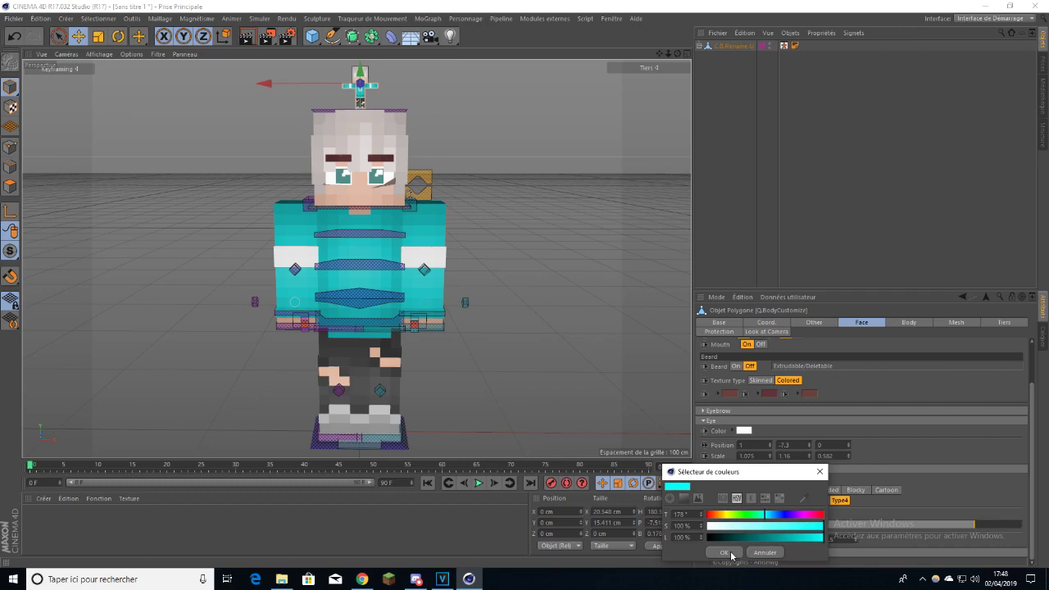
left_click(731, 553)
- Set the second pupil colour to bright turquoise with hue 174° and 100% saturation and brightness
left_click(790, 530)
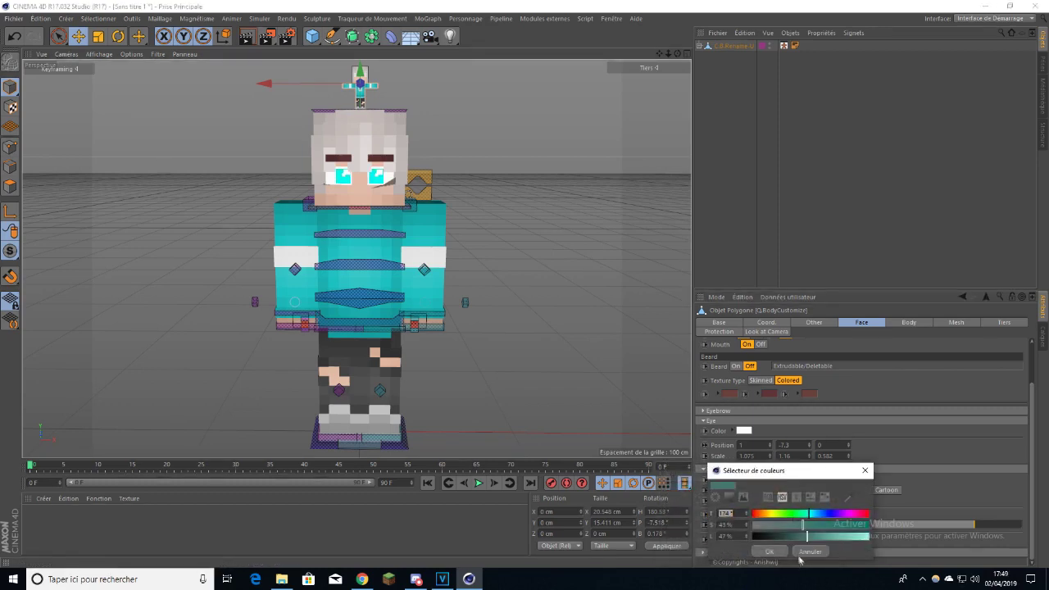
left_click_drag(810, 536, 861, 533)
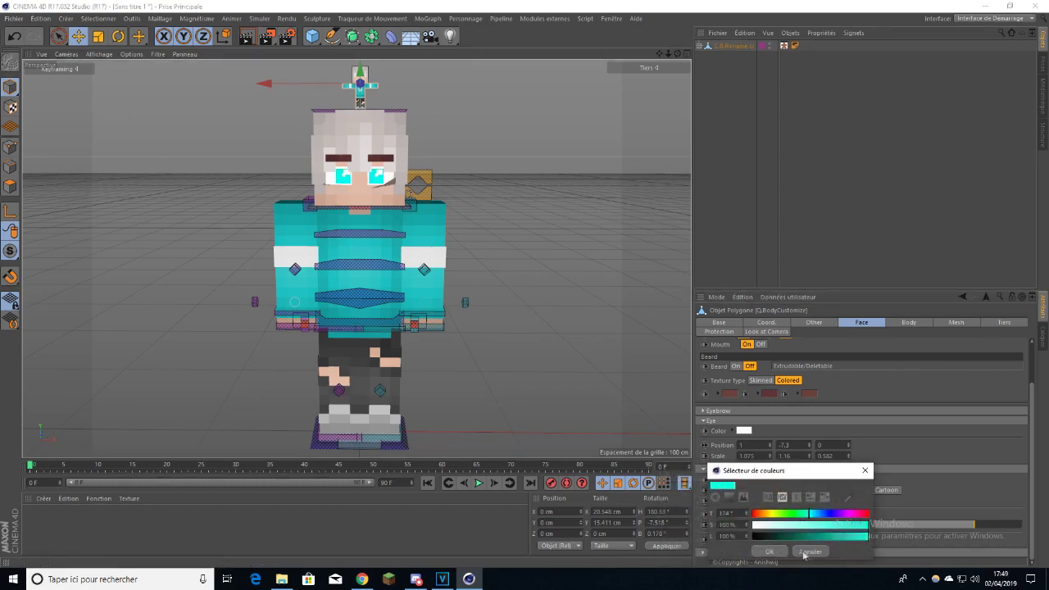
left_click(769, 551)
- Accept the pupil colour and try the Double, Blocky and Cartoon pupil textures with the Type3 sparkle
left_click(732, 522)
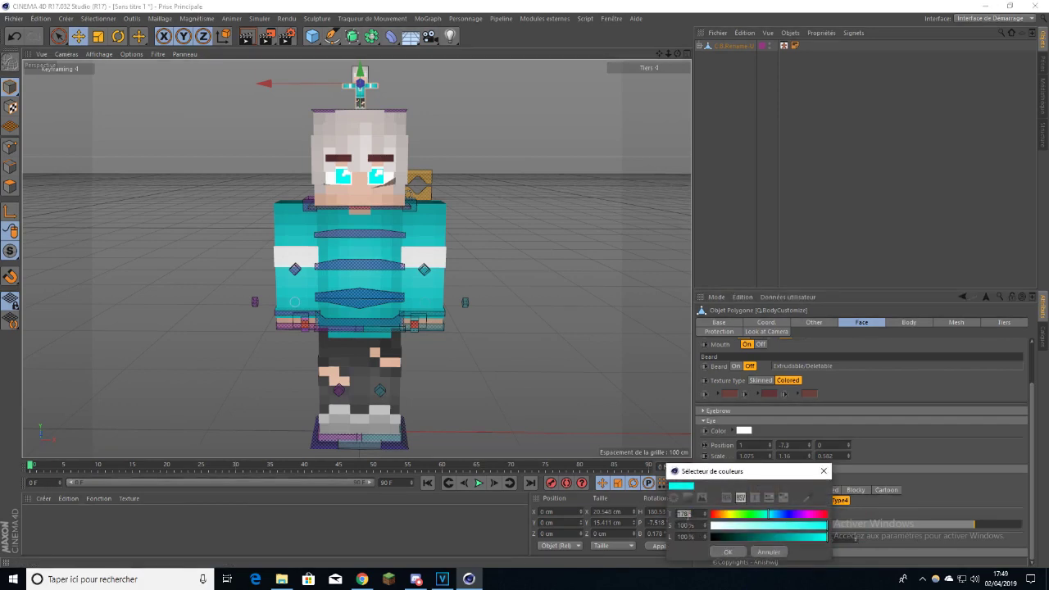
key("Return")
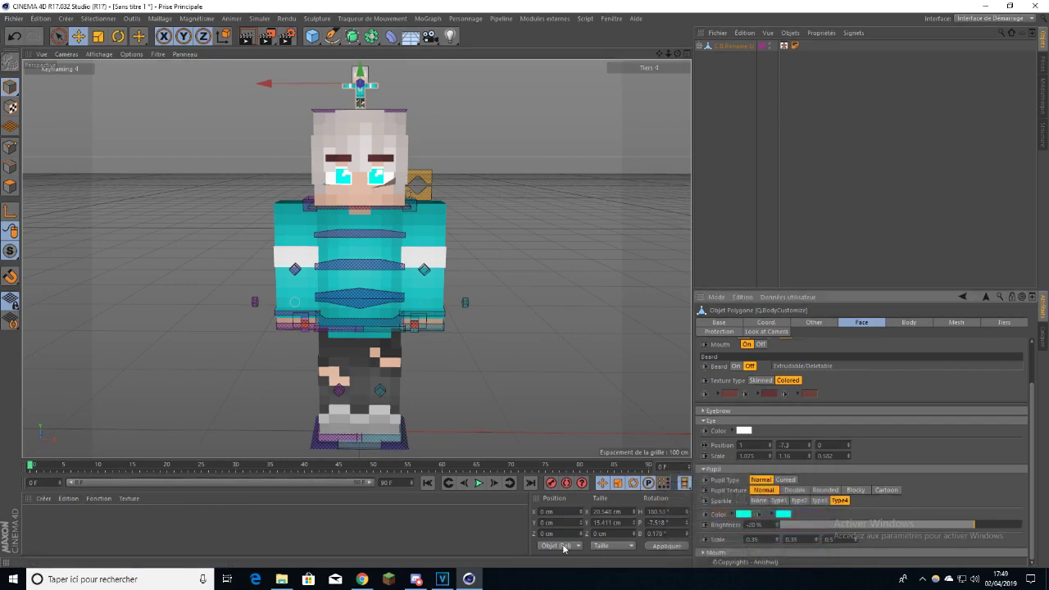
left_click(796, 491)
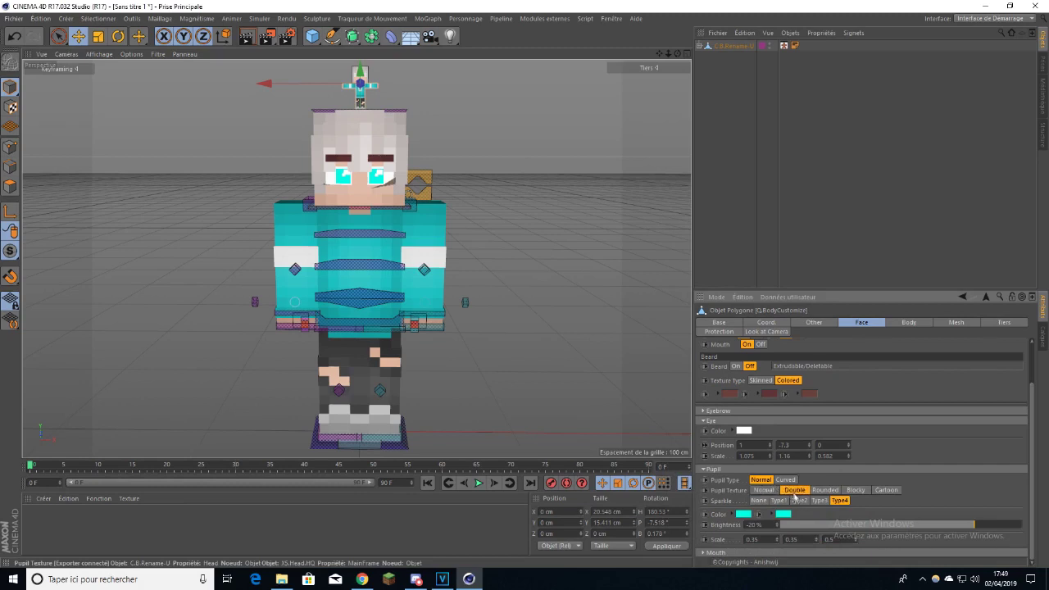
left_click(820, 501)
left_click(855, 490)
left_click(887, 490)
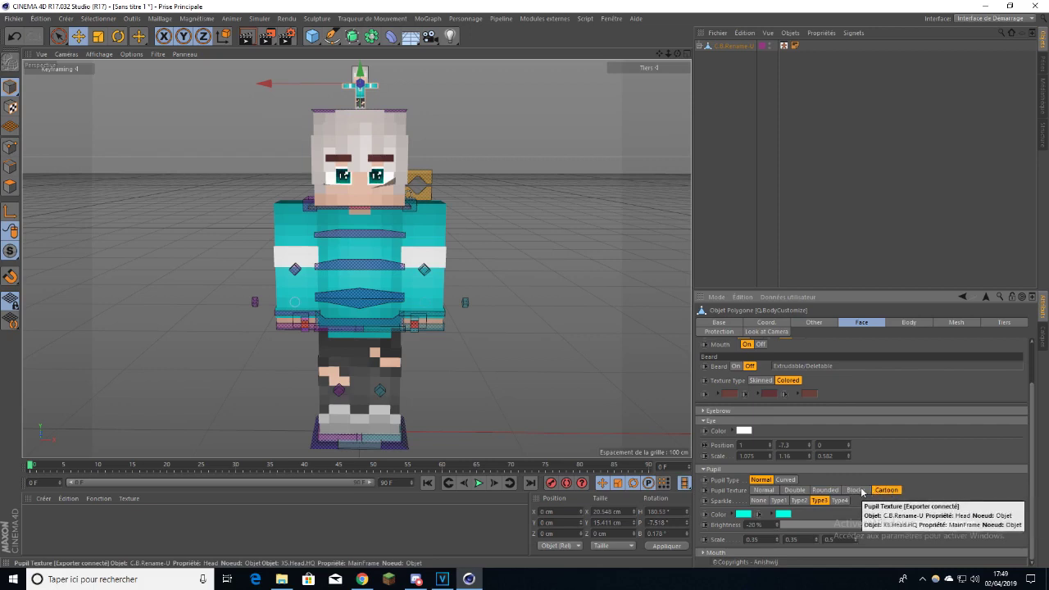
- Compare the pupil sparkle options None, Type1, Type2 and Type3, and return to Type4
left_click(839, 501)
left_click(759, 501)
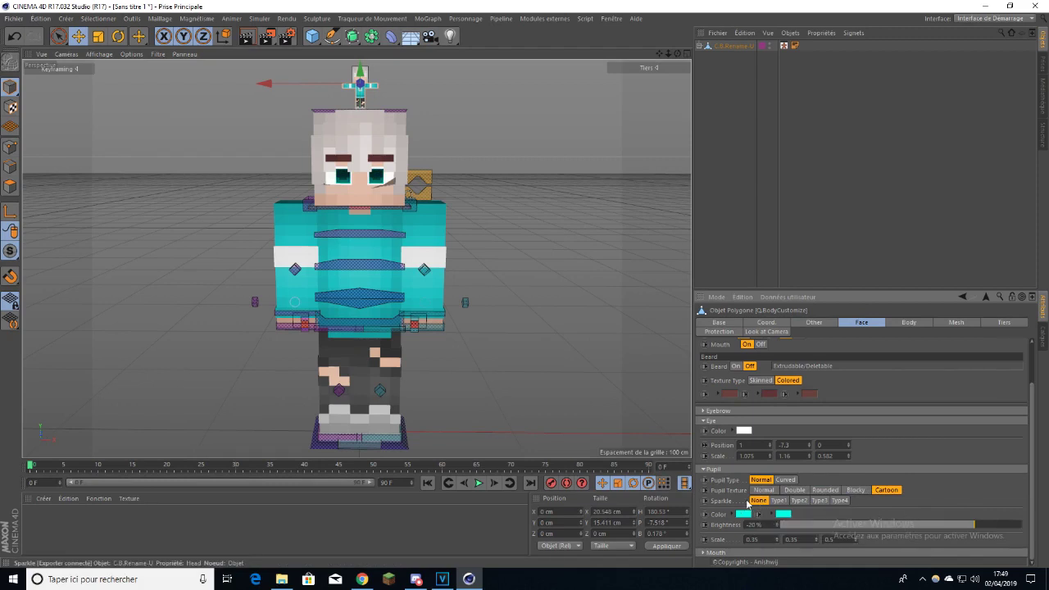
left_click(779, 501)
left_click(799, 501)
left_click(821, 502)
left_click(839, 501)
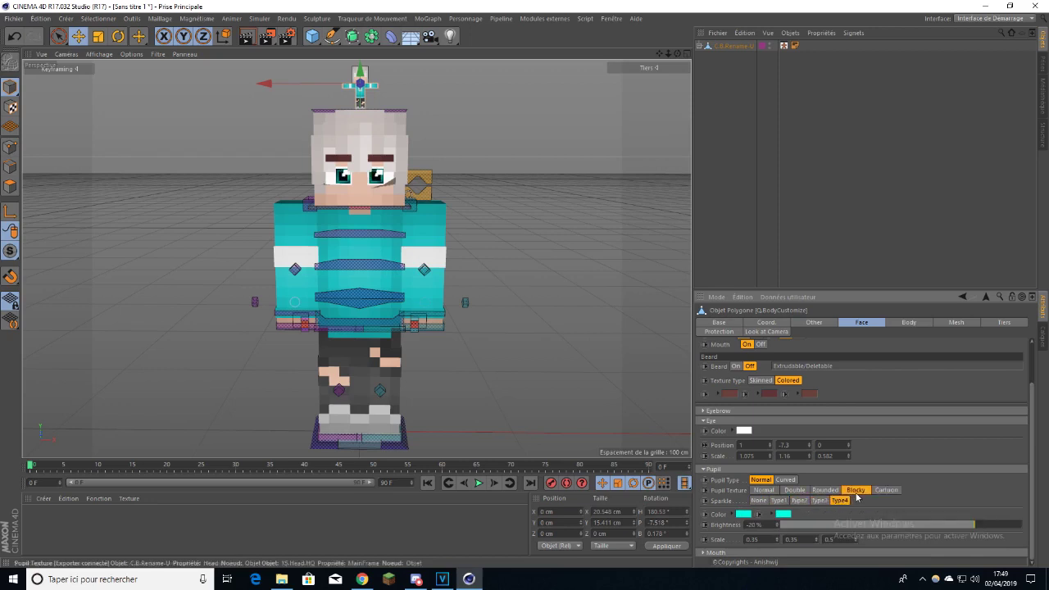
- Try the Rounded and Double pupil textures and the Curved pupil type, and return both settings to Normal
left_click(837, 491)
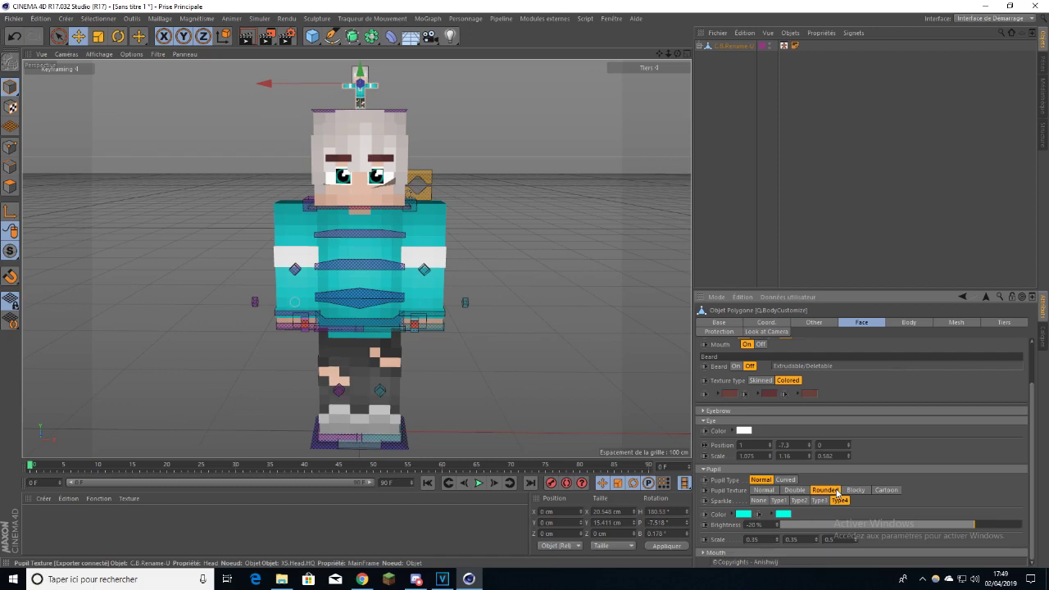
left_click(788, 480)
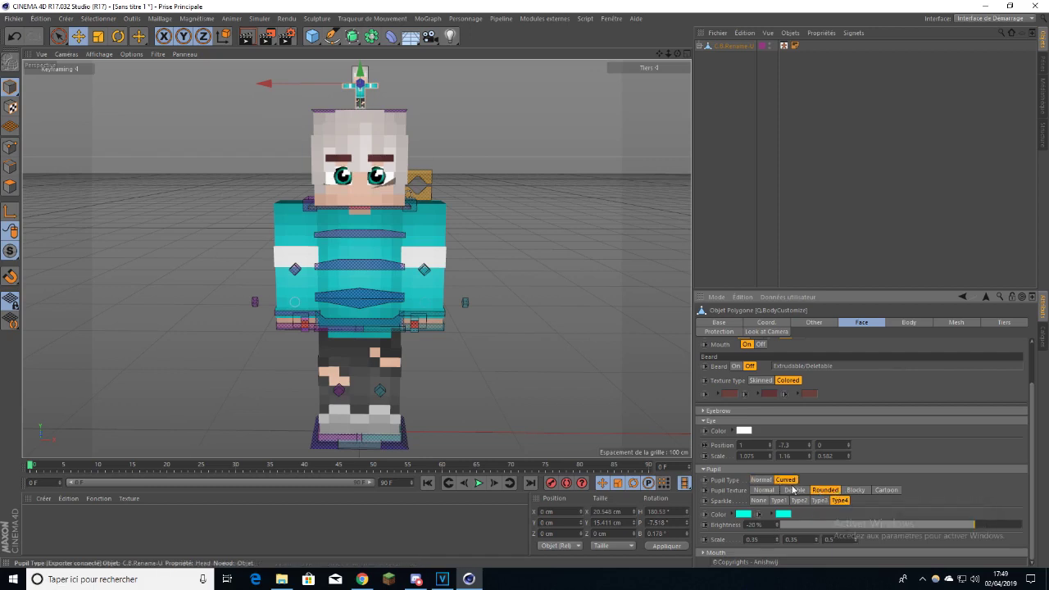
left_click(768, 481)
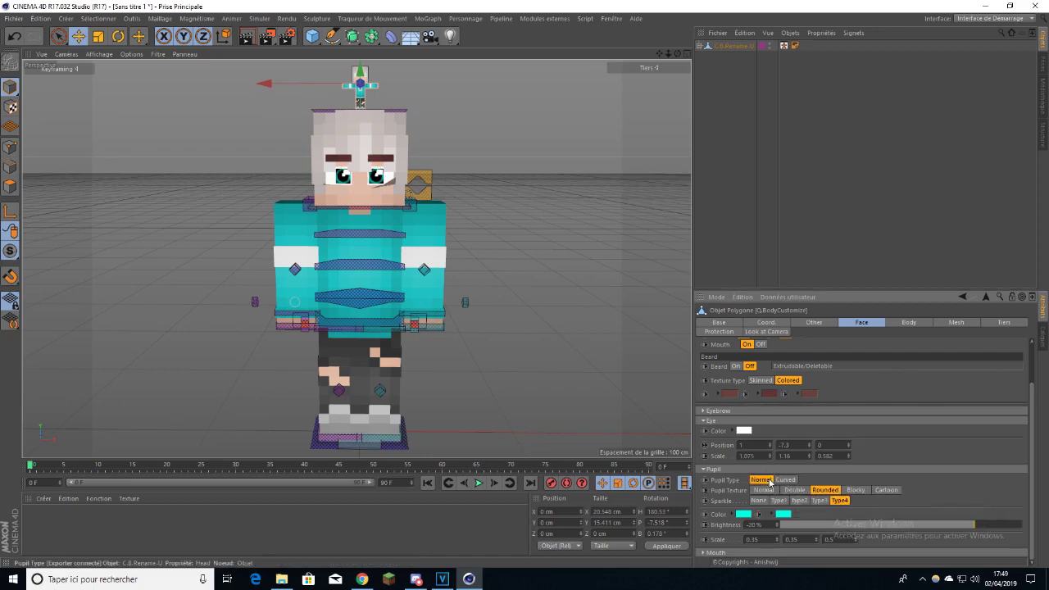
left_click(788, 490)
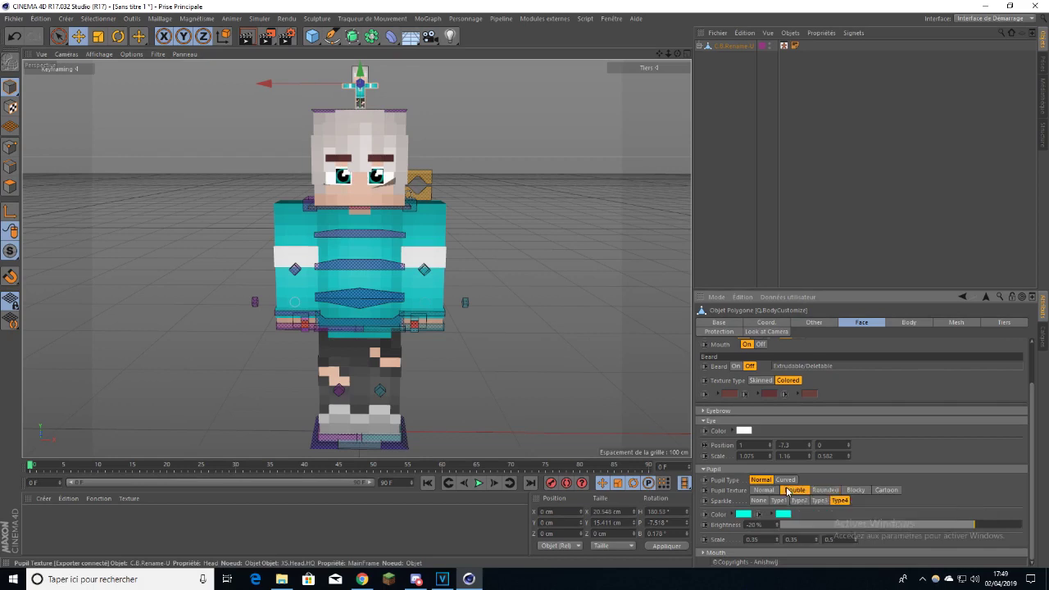
left_click(764, 490)
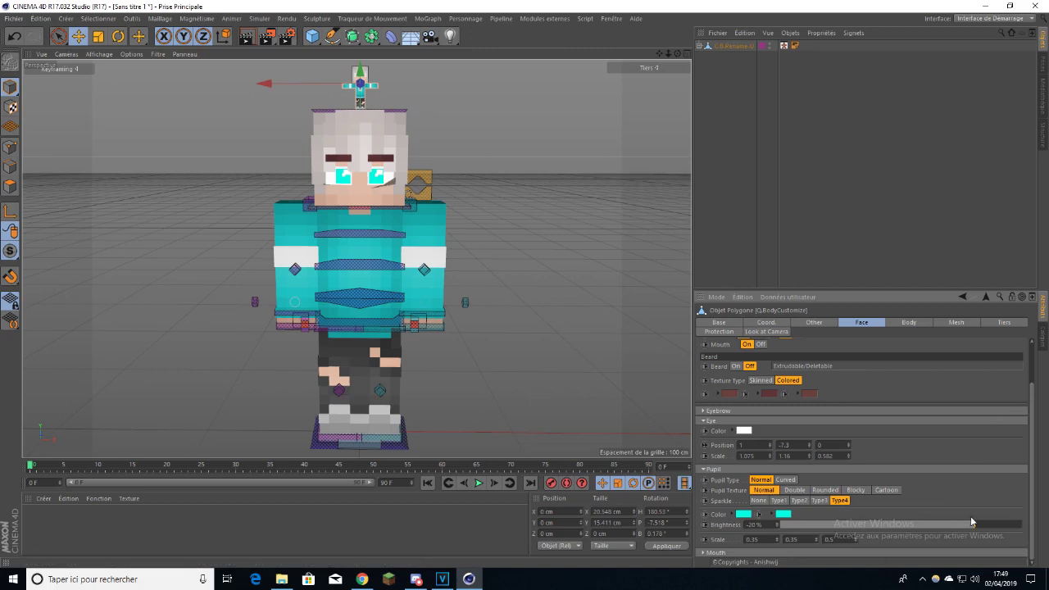
- Set the pupil brightness to 0% and the pupil's Y scale to 0.54
left_click_drag(970, 520, 738, 553)
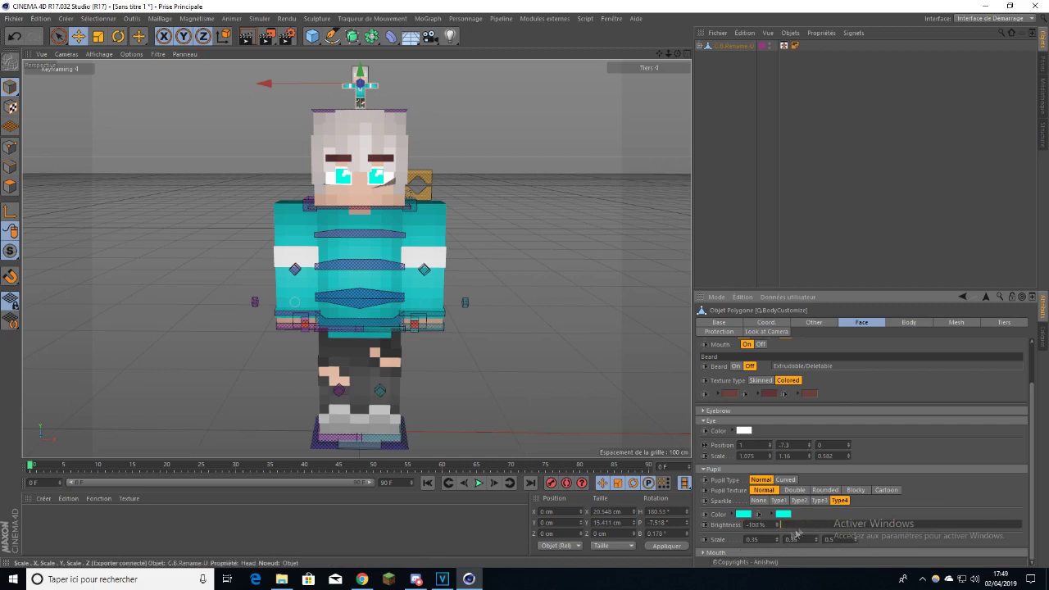
left_click_drag(808, 525, 1025, 537)
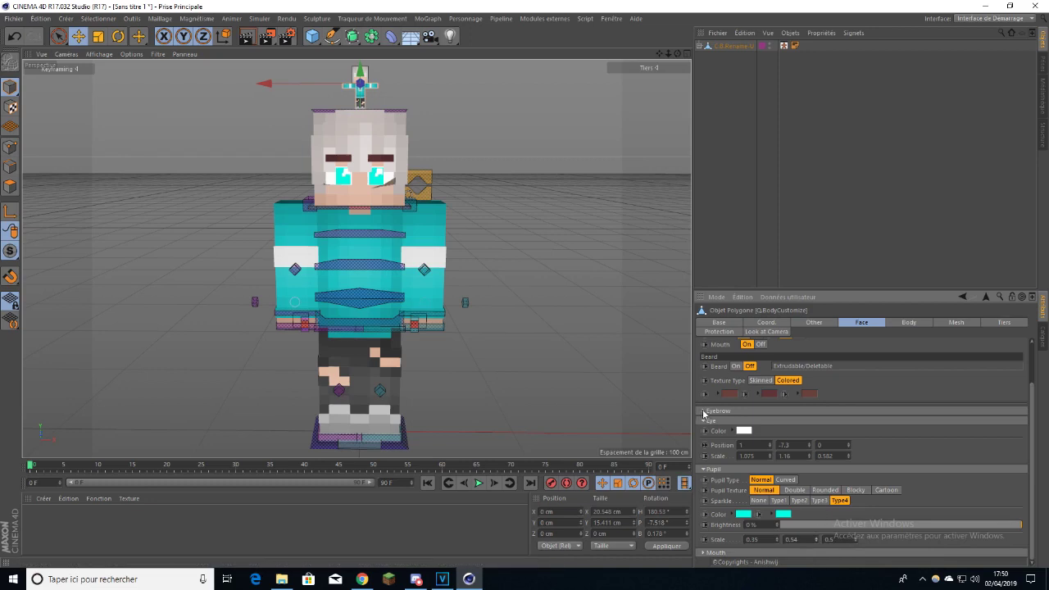
- Expand the Eyebrow settings and set both eyebrow colours to black with 0% brightness
left_click(704, 412)
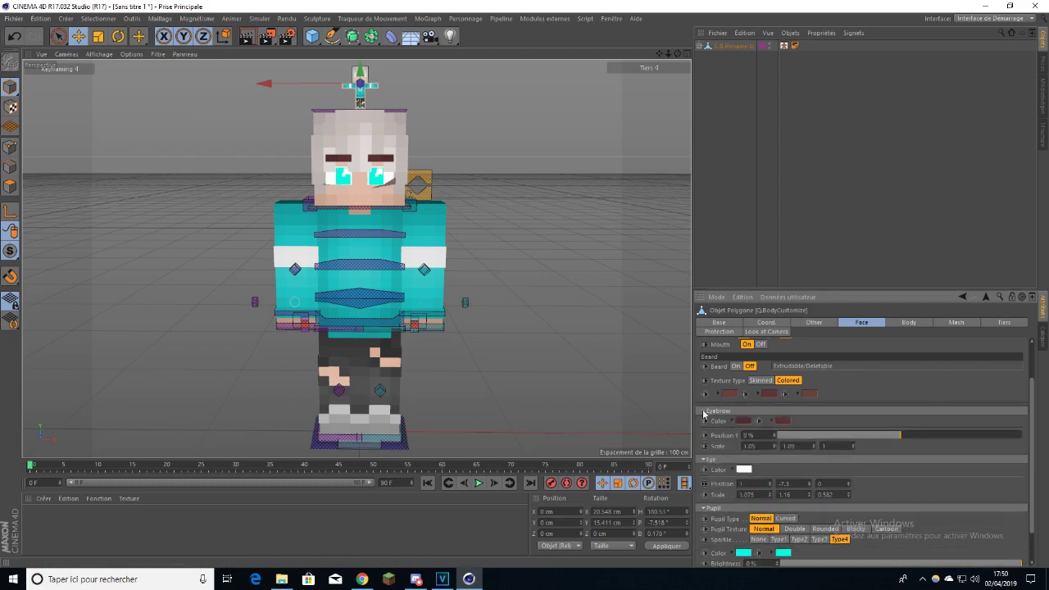
left_click(745, 421)
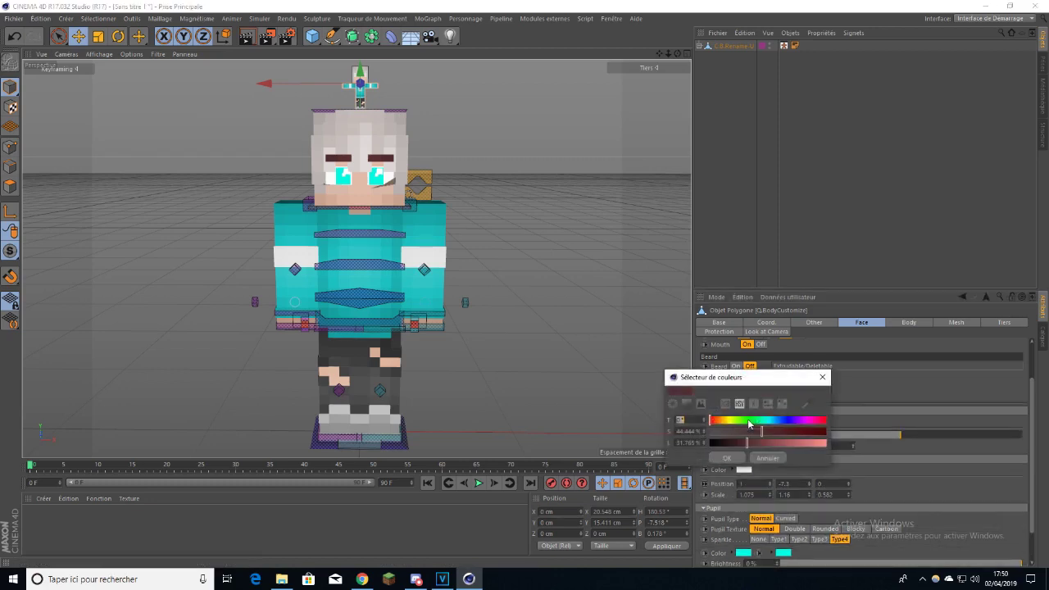
left_click_drag(777, 435, 664, 445)
left_click(729, 458)
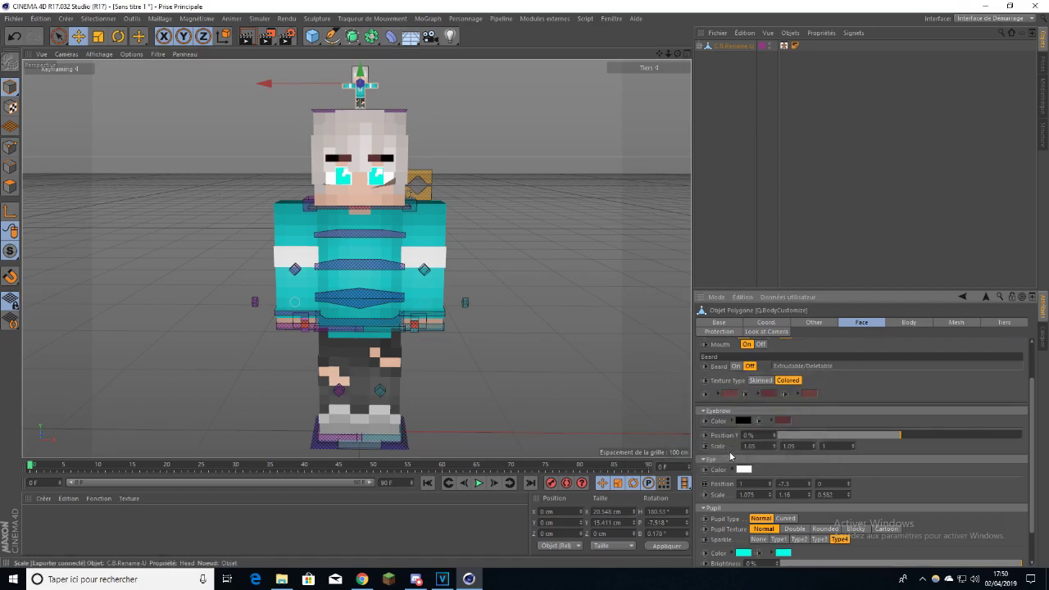
left_click(782, 421)
left_click_drag(772, 433, 738, 446)
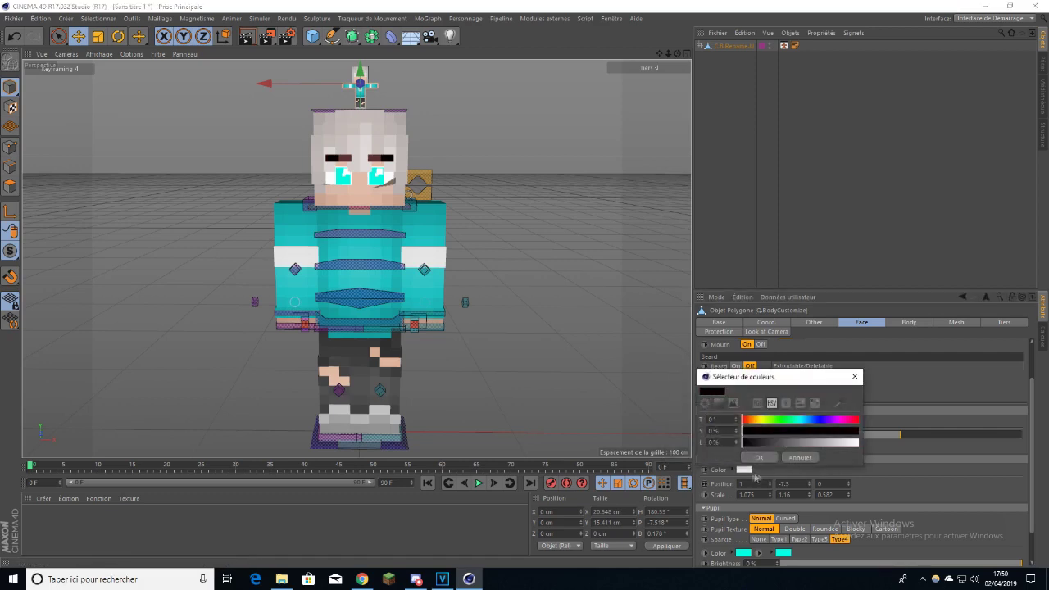
left_click(759, 458)
- Lower the eyebrows by setting their Y position to about -69%
left_click_drag(954, 434, 855, 460)
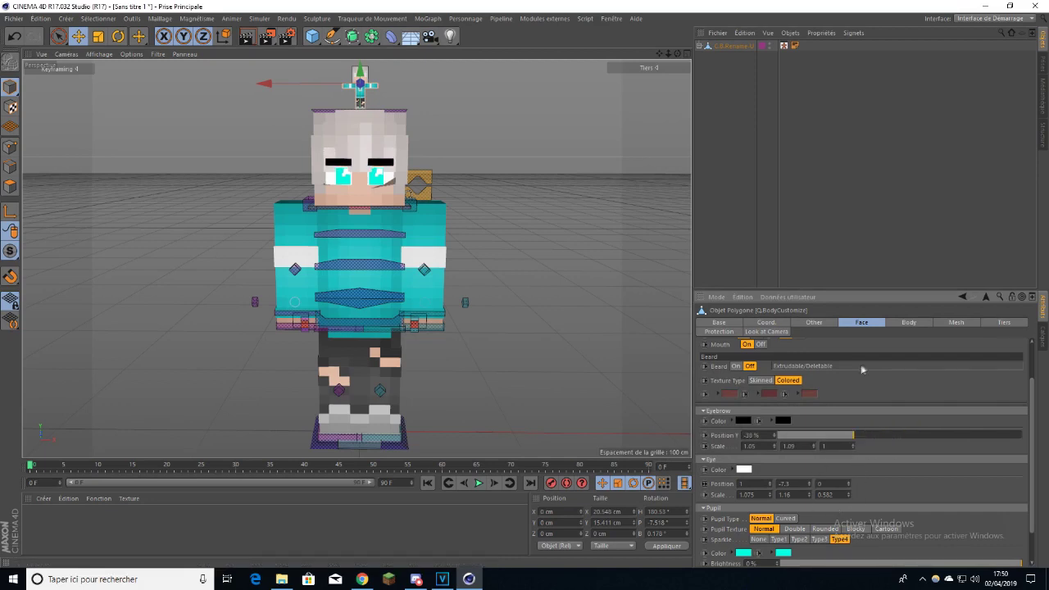
left_click_drag(845, 435, 816, 441)
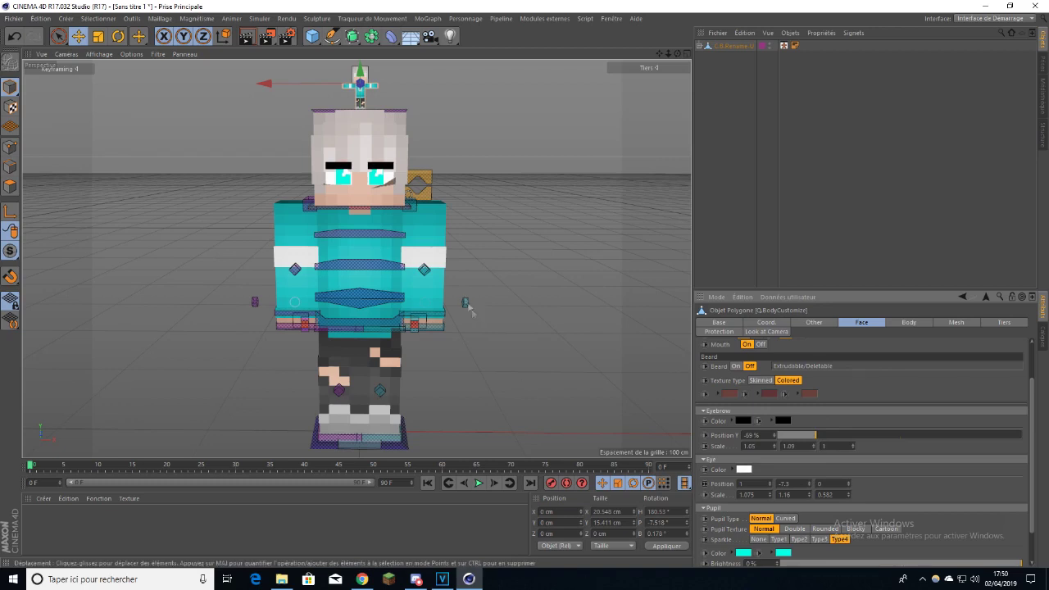
- Pull the facial control panel out beside the head along X by about 23.75 cm
left_click(425, 184)
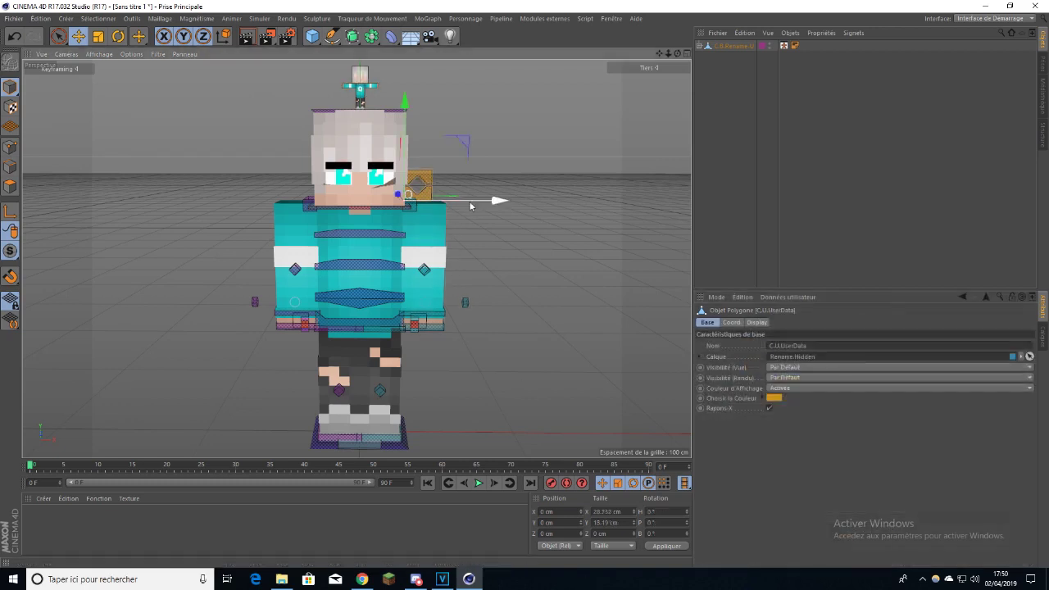
left_click_drag(469, 201, 539, 202)
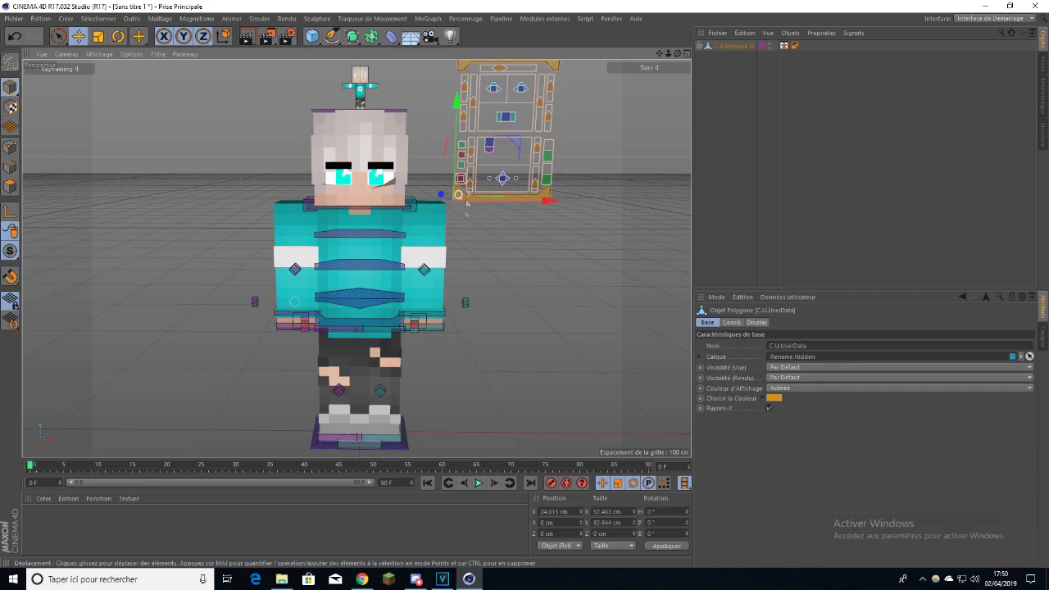
left_click_drag(484, 199, 483, 205)
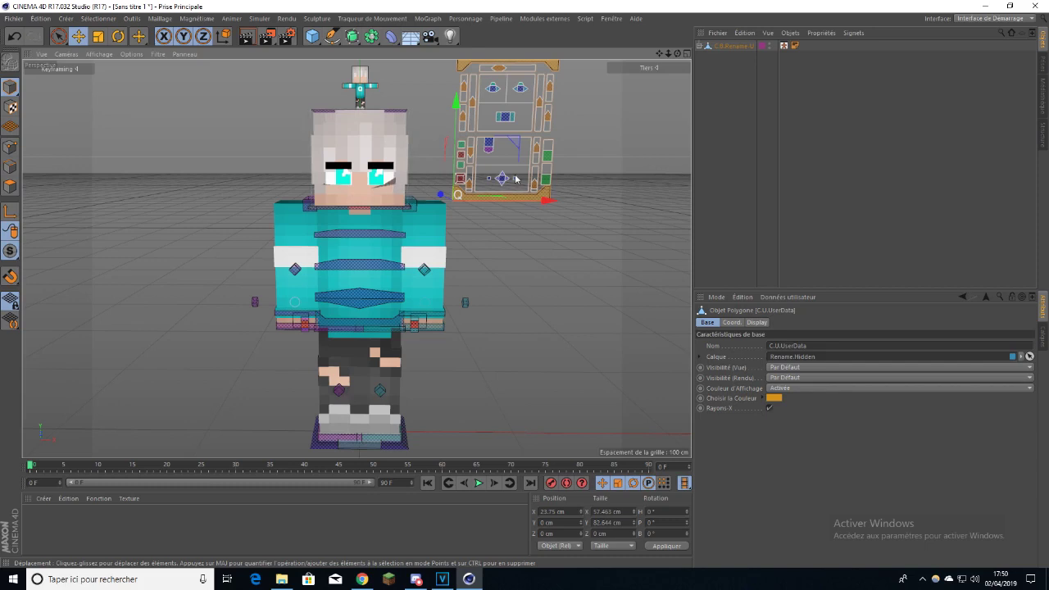
- Shift the left cheek position controller outward along X on the facial control panel and deselect it
left_click(515, 178)
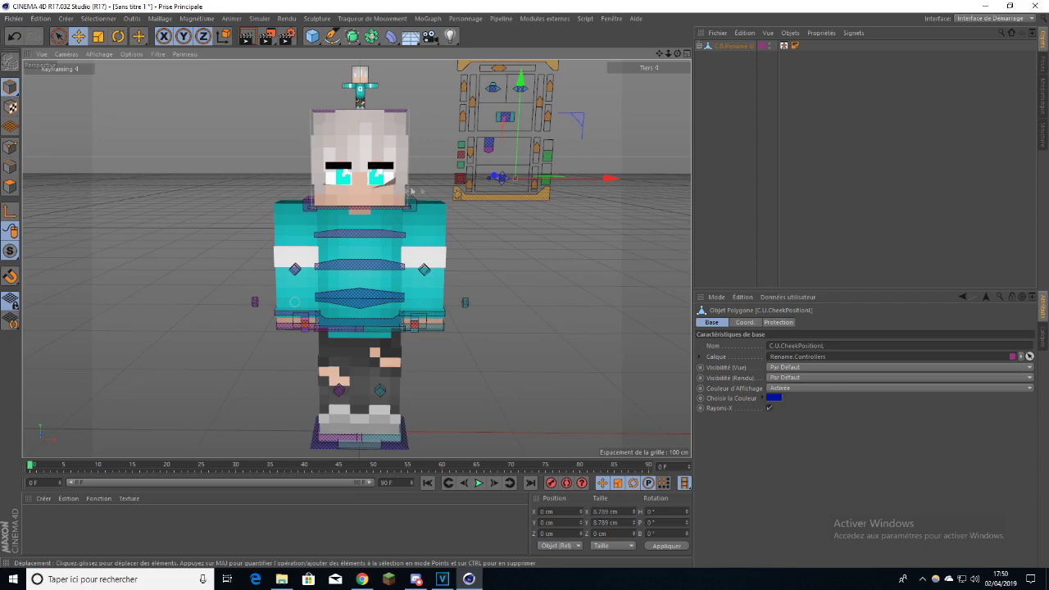
left_click_drag(516, 179, 535, 179)
left_click(519, 154)
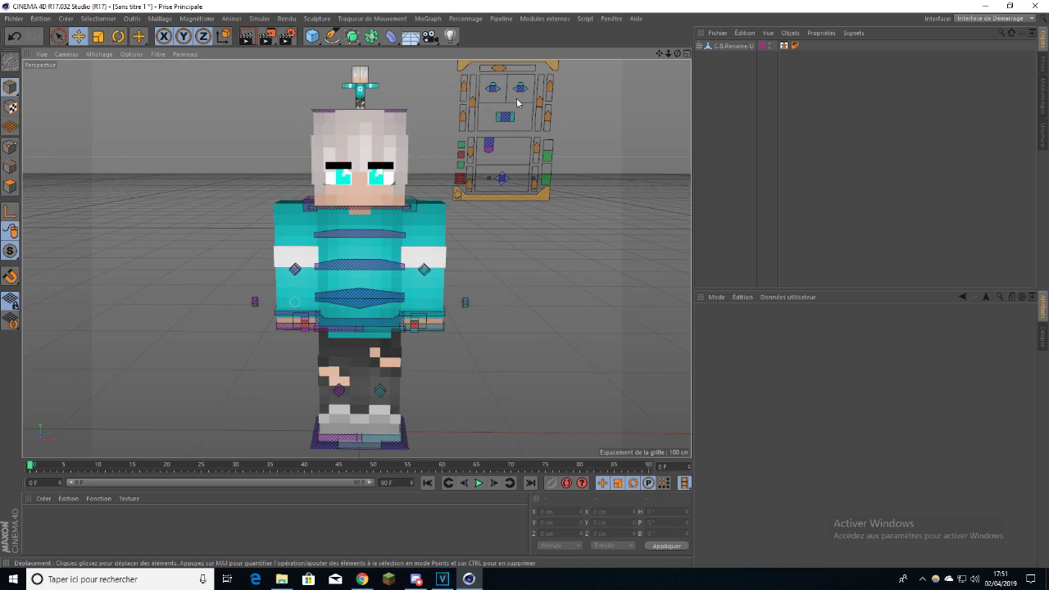
- Move the eyes controller on the facial panel to turn the gaze sideways, and deselect it
mouse_move(507, 118)
left_mouse_down()
mouse_move(525, 102)
mouse_move(512, 100)
left_mouse_up()
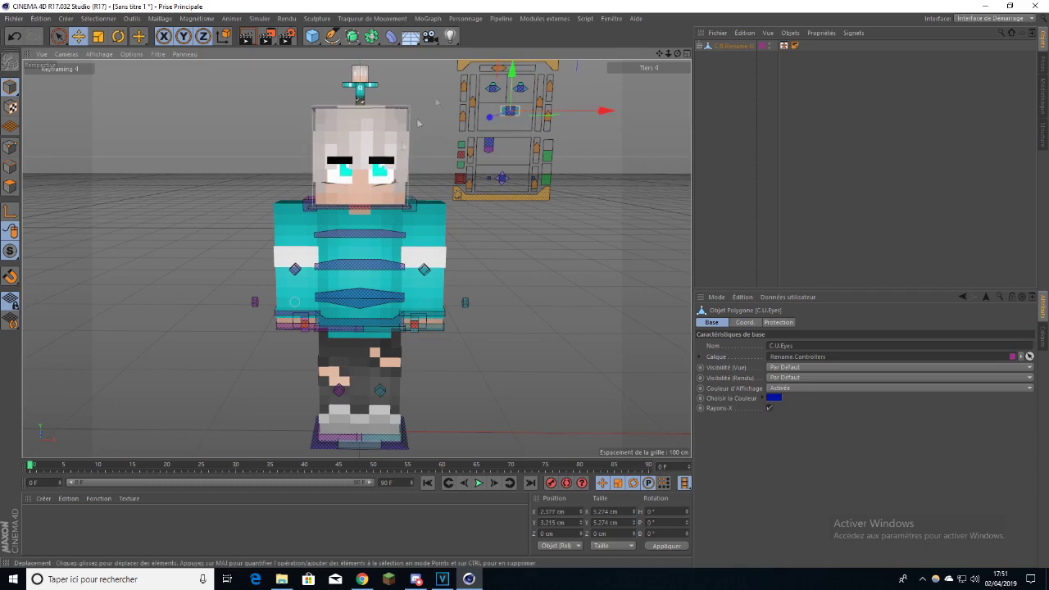
mouse_move(486, 111)
left_mouse_down()
mouse_move(447, 116)
mouse_move(490, 120)
left_mouse_up()
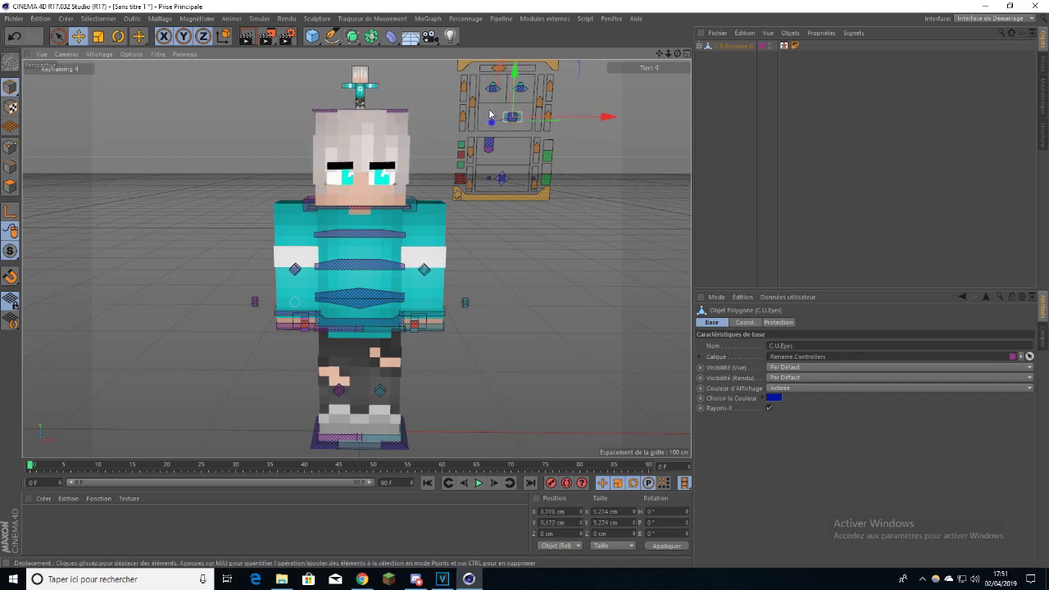
left_click(495, 111)
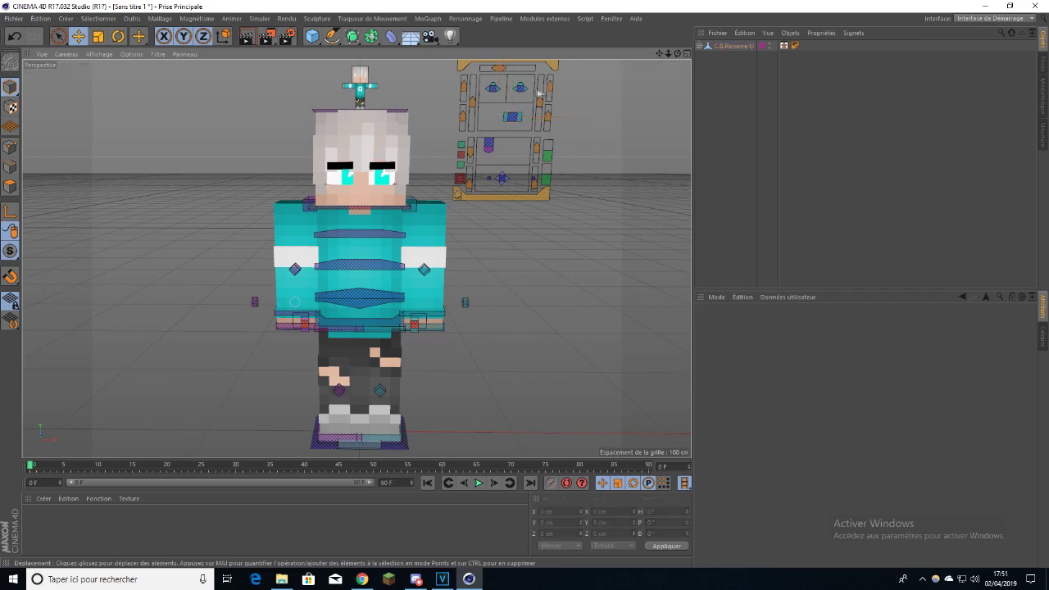
- Try to reshape the left eyebrow by moving its controllers on the facial control panel
scroll(523, 80, "up", 5)
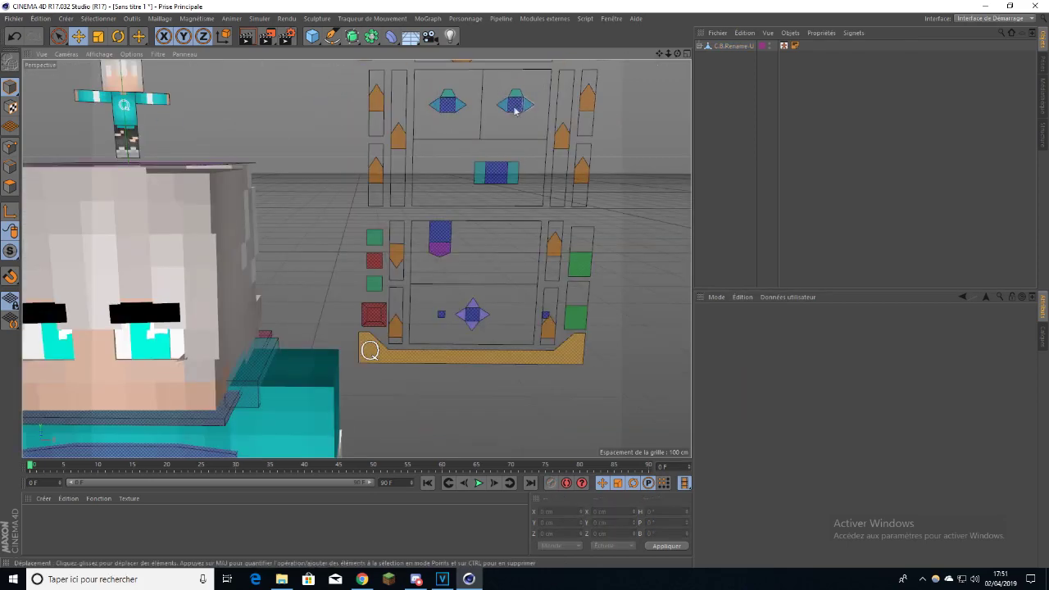
scroll(478, 113, "down", 4)
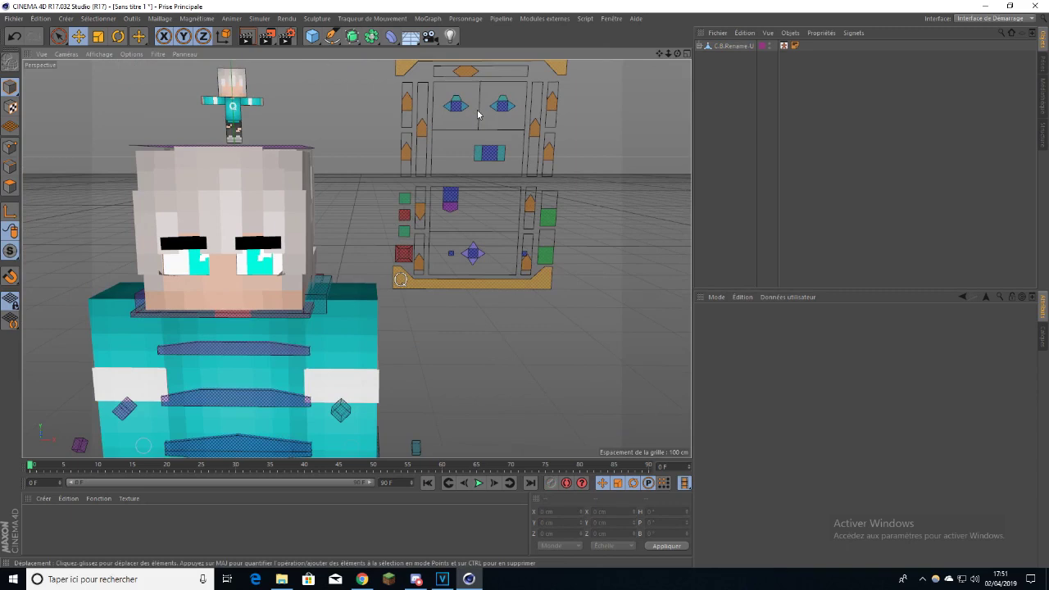
left_click_drag(506, 109, 508, 101)
left_click(512, 101)
left_click(503, 101)
left_click_drag(503, 101, 532, 136)
left_click(482, 96)
left_click_drag(505, 96, 513, 102)
left_click(512, 102)
left_click(515, 124)
left_click(509, 108)
- Try to tilt the right eyebrow with its side controller, and reselect the left eyebrow's controller
left_click_drag(504, 93, 463, 105)
left_click(477, 130)
left_click(453, 104)
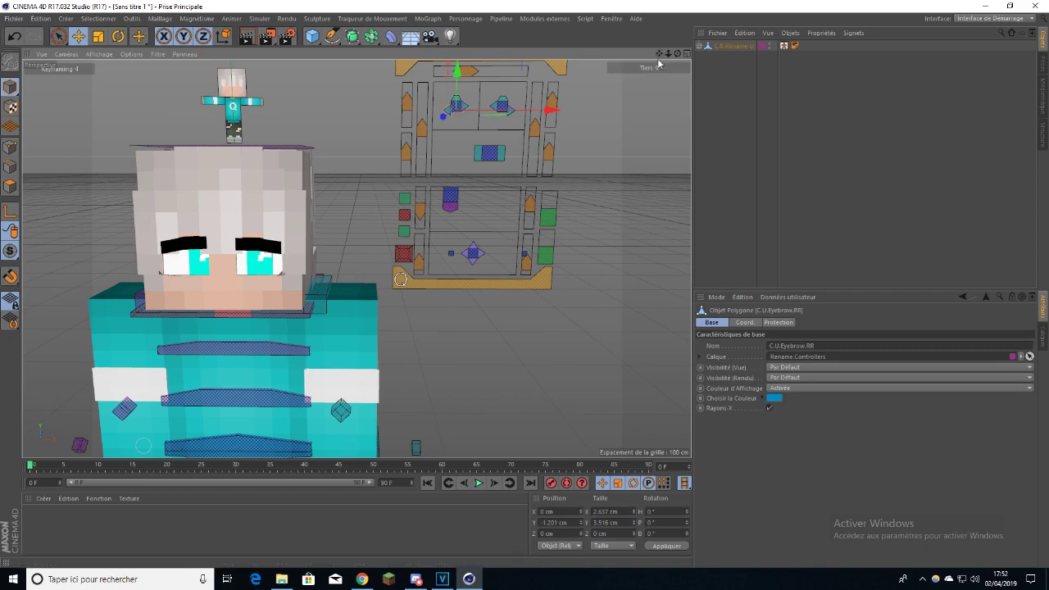
left_click_drag(455, 107, 459, 102)
left_click(510, 114)
left_click(508, 109)
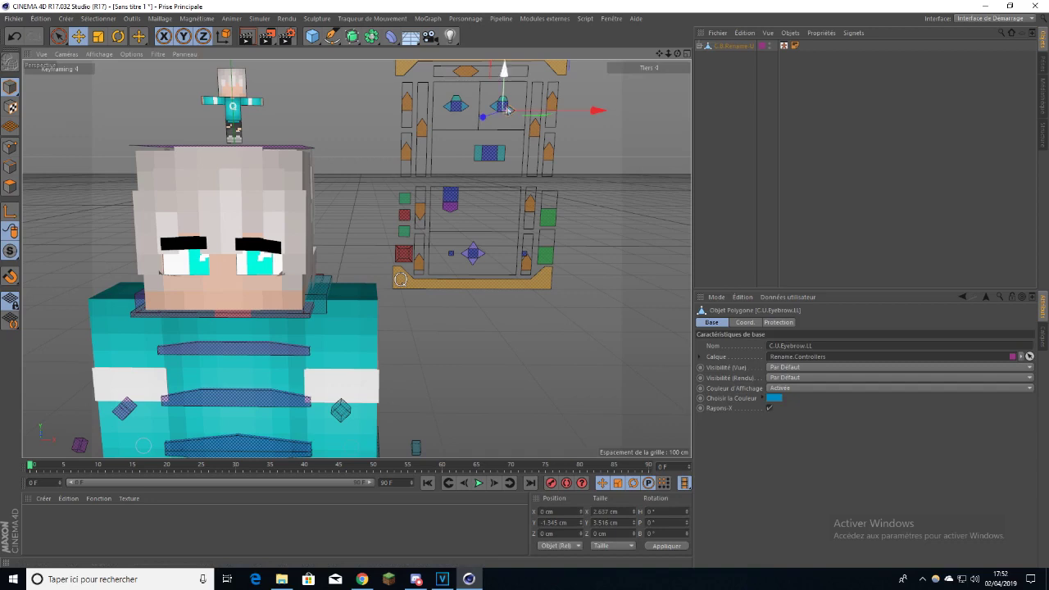
- Undo the recent eyebrow controller adjustments
key("ctrl+z")
key("ctrl+z")
key("ctrl+z")
key("ctrl+z")
key("ctrl+z")
key("ctrl+z")
key("ctrl+z")
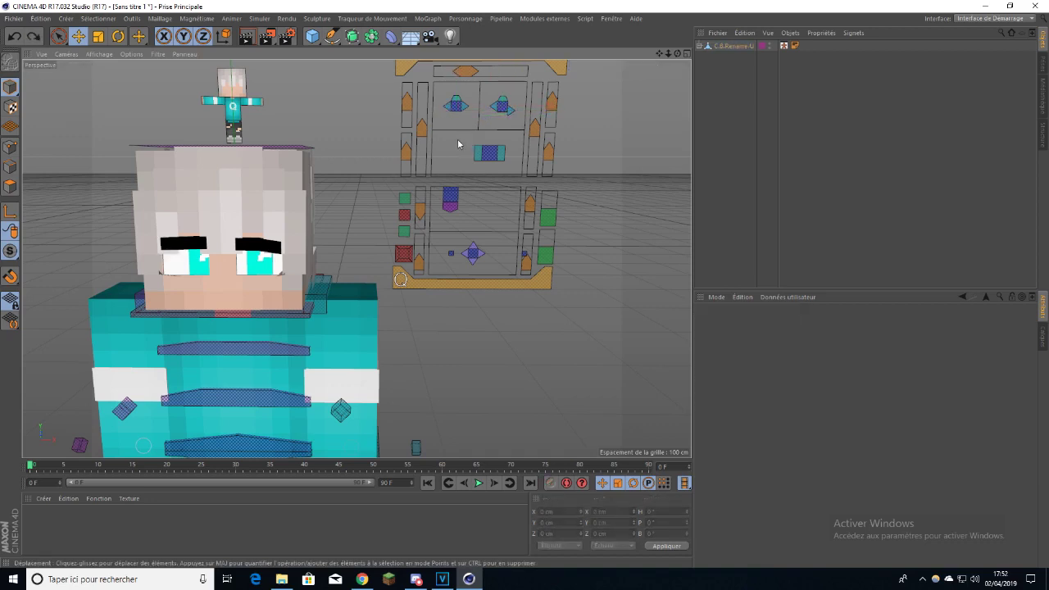
- Try moving the left eyebrow's controllers again and undo the changes until both eyebrows are straight
left_click(492, 131)
left_click(496, 111)
left_click(503, 106)
left_click_drag(505, 99, 465, 109)
key("ctrl+z")
left_click(497, 118)
left_click(493, 108)
key("ctrl+z")
key("ctrl+z")
key("ctrl+z")
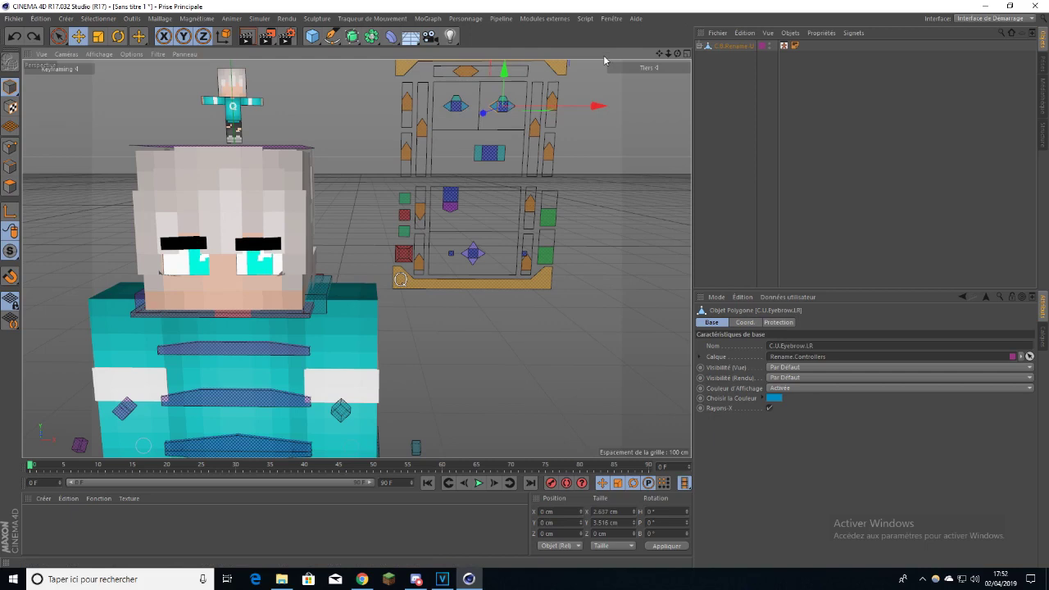
- Bring the torso and arms into view to examine the controllers around the left arm
left_click_drag(659, 53, 356, 257)
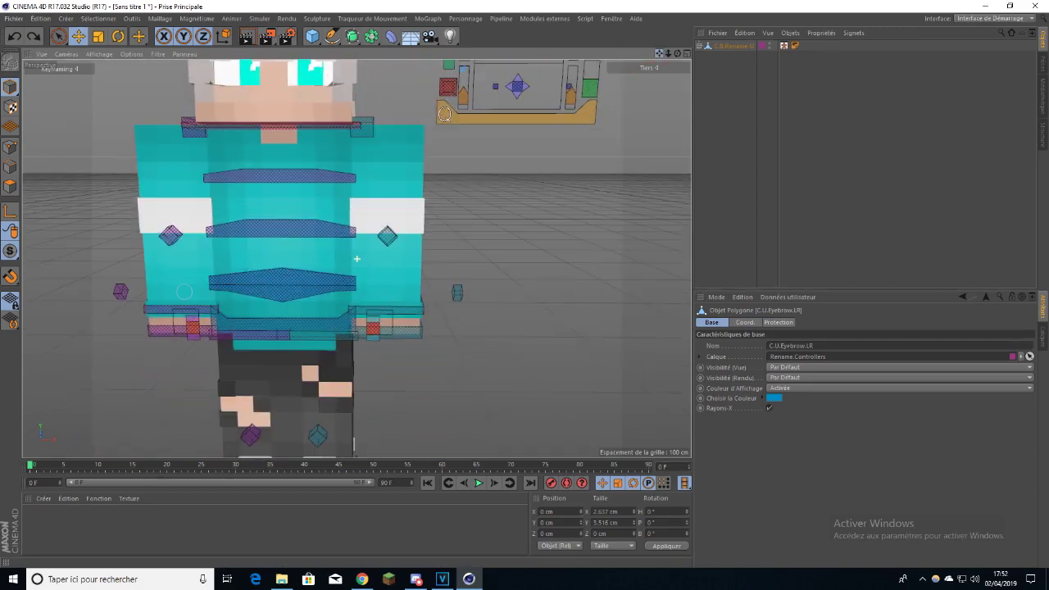
left_click(404, 337)
left_click(495, 369)
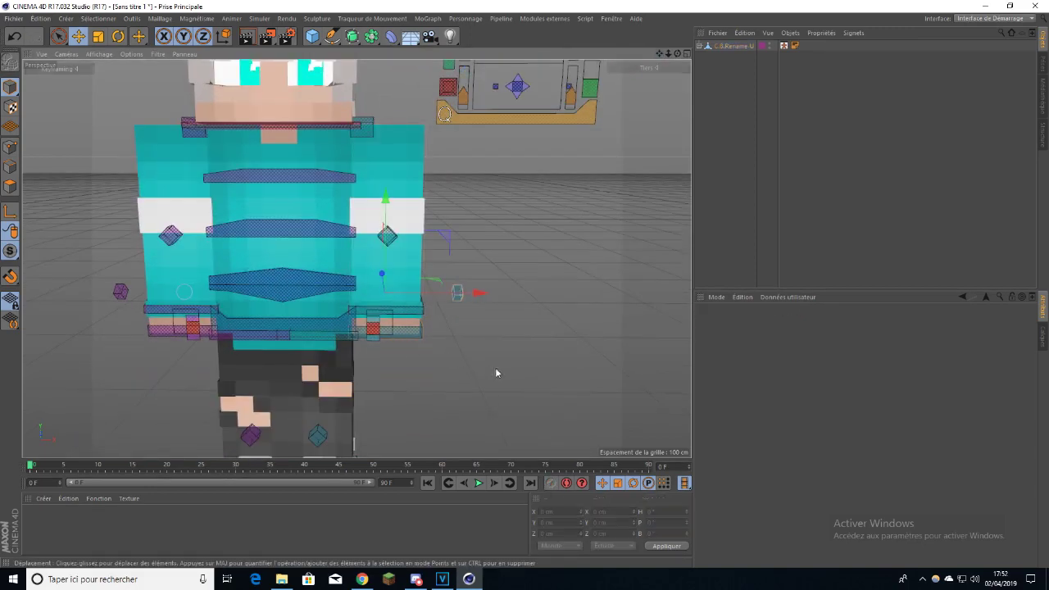
- Raise the left hand in front of the torso by moving the left arm's goal controller up, inward and forward
left_click(399, 333)
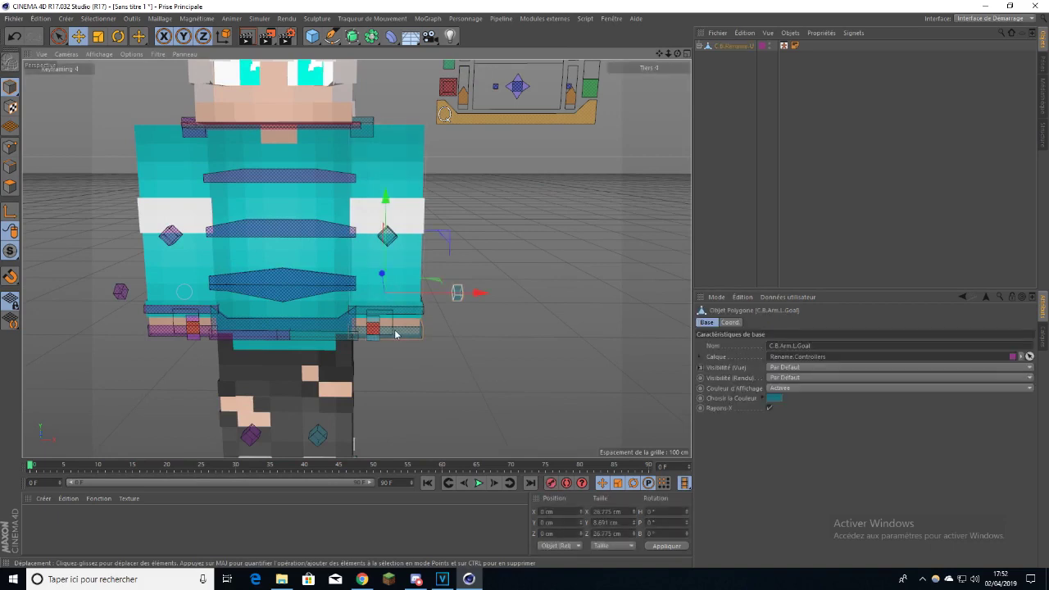
left_click_drag(426, 299, 391, 256)
left_click_drag(404, 298, 372, 269)
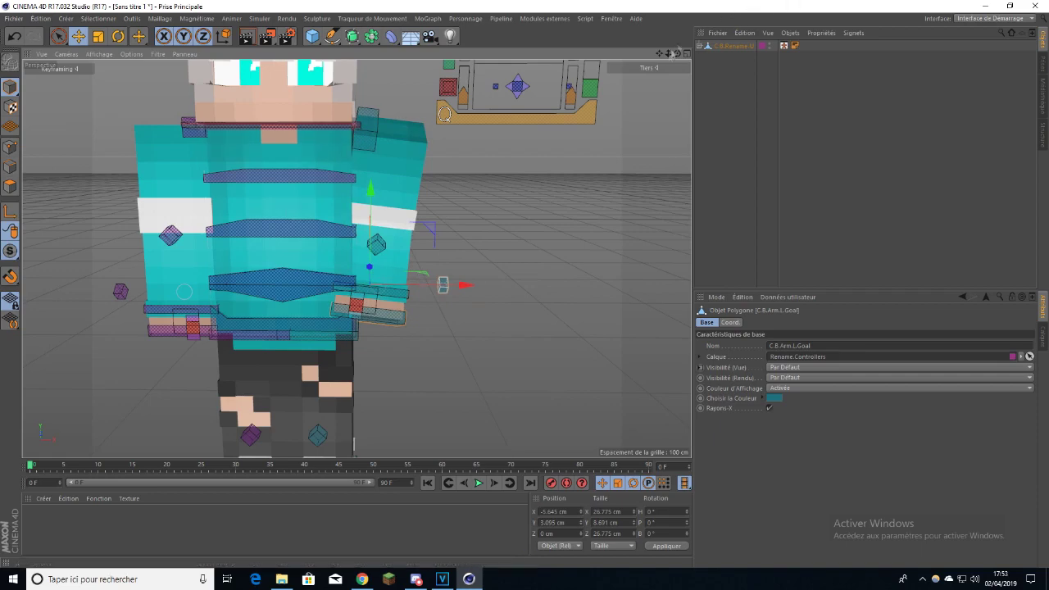
left_click_drag(659, 53, 680, 102)
left_click_drag(471, 333, 501, 333)
mouse_move(423, 308)
left_mouse_down()
mouse_move(421, 283)
mouse_move(426, 309)
left_mouse_up()
- Try the left finger controller, and rotate the left arm's goal controller about -90° in heading
left_click(373, 261)
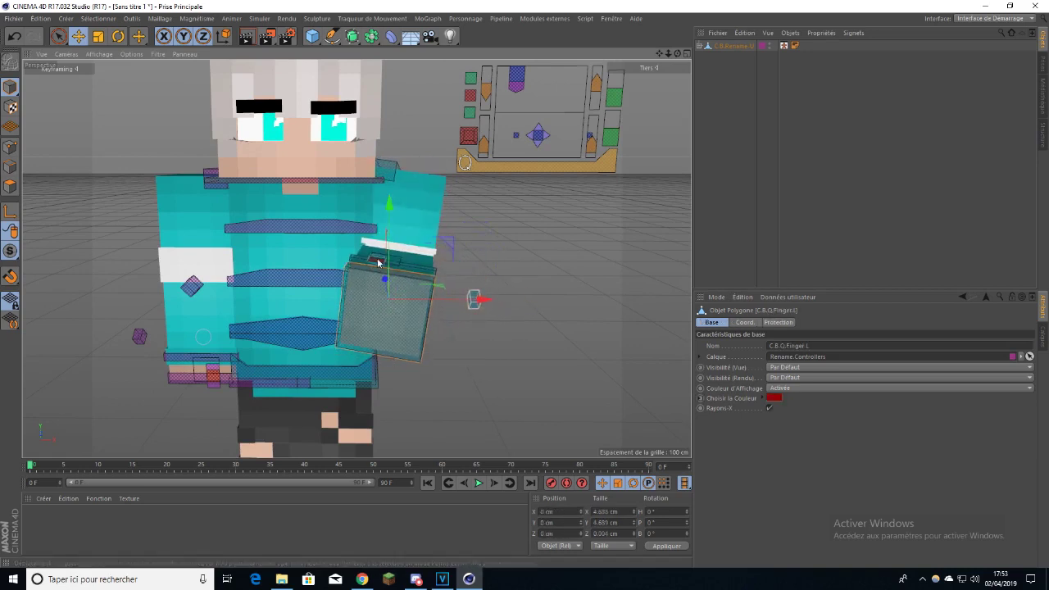
mouse_move(381, 254)
left_mouse_down()
mouse_move(409, 224)
mouse_move(380, 256)
left_mouse_up()
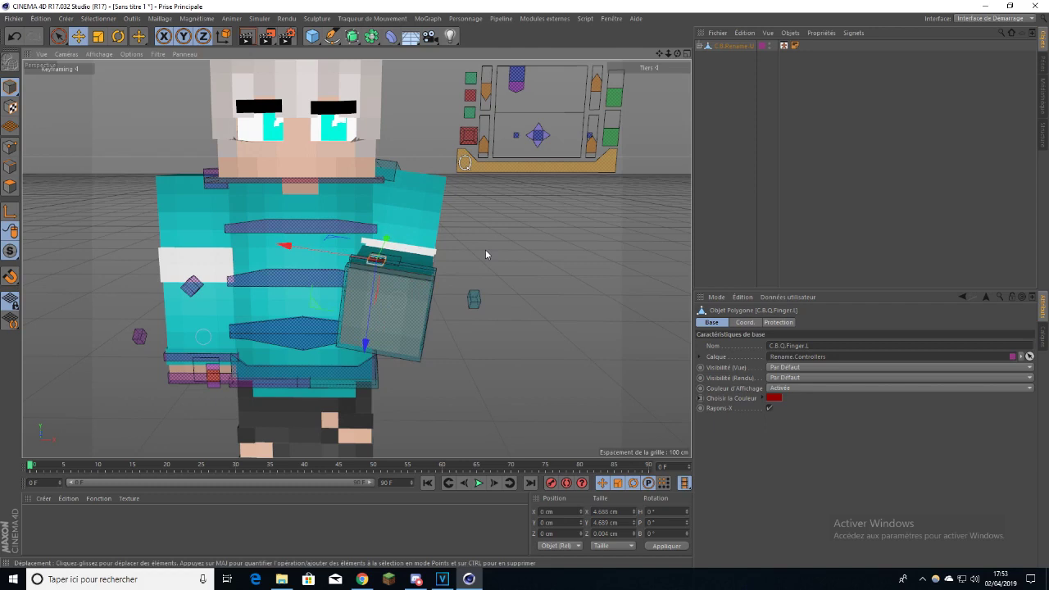
left_click(408, 304)
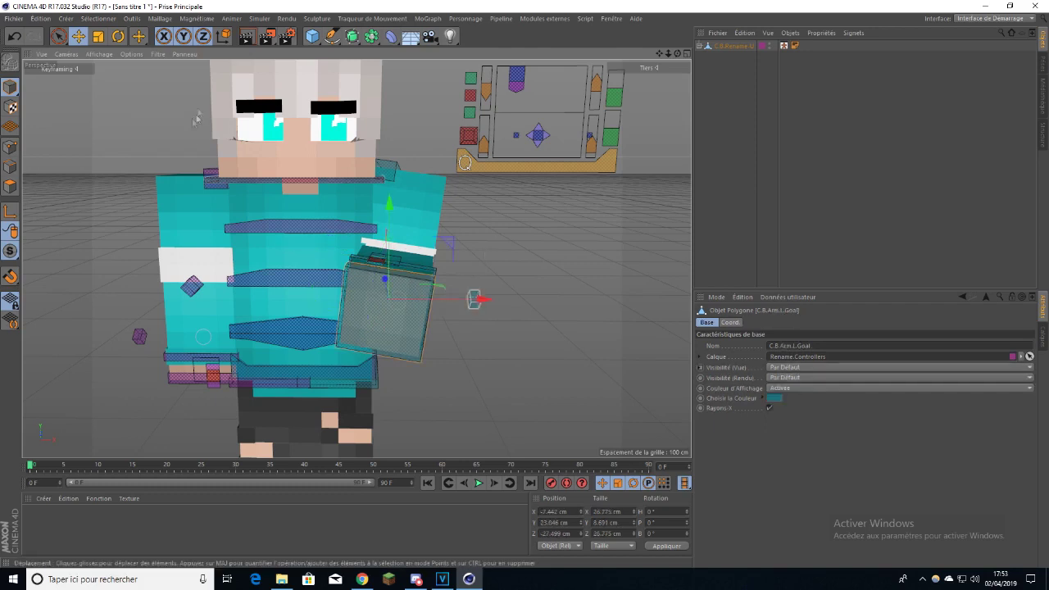
left_click(118, 36)
left_click_drag(351, 318, 190, 262)
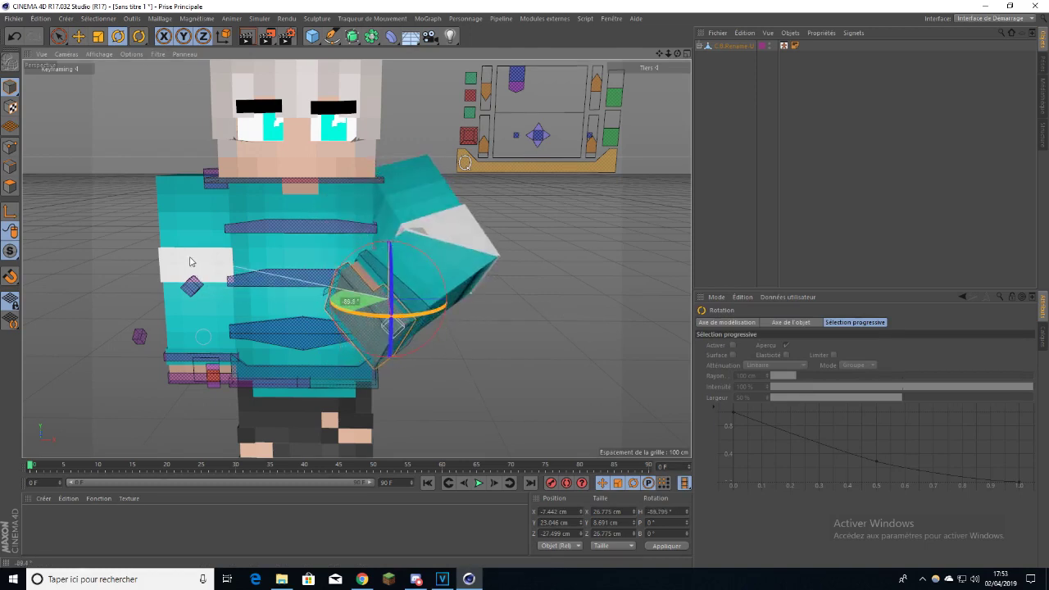
left_click_drag(190, 261, 190, 261)
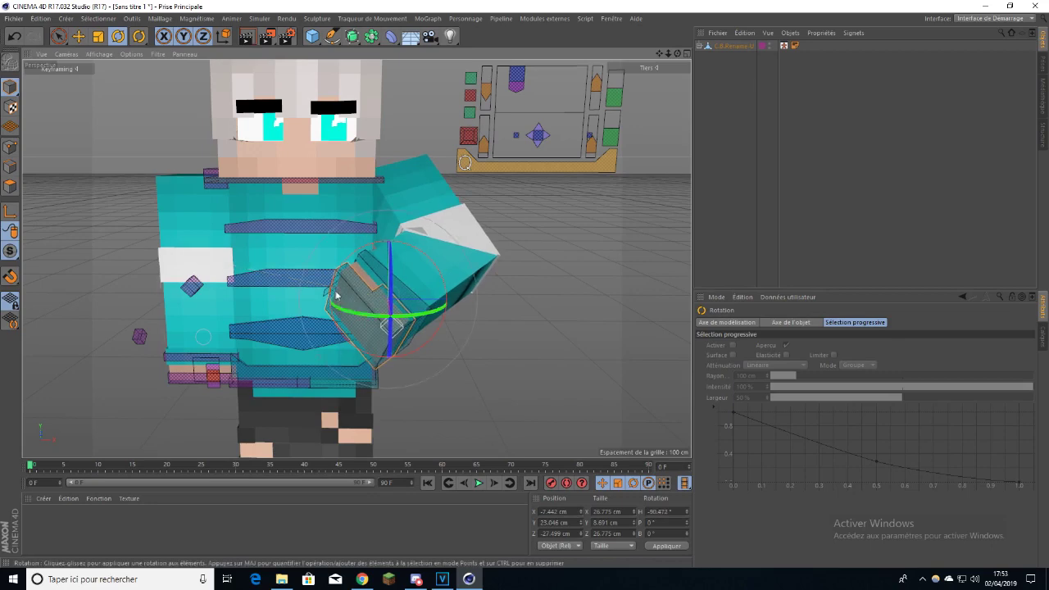
- Undo the rotation and movements of the left arm's goal controller until the arm hangs down beside the body
left_click(346, 291)
mouse_move(677, 53)
left_mouse_down()
mouse_move(771, 55)
mouse_move(623, 54)
mouse_move(676, 55)
left_mouse_up()
key("ctrl+z")
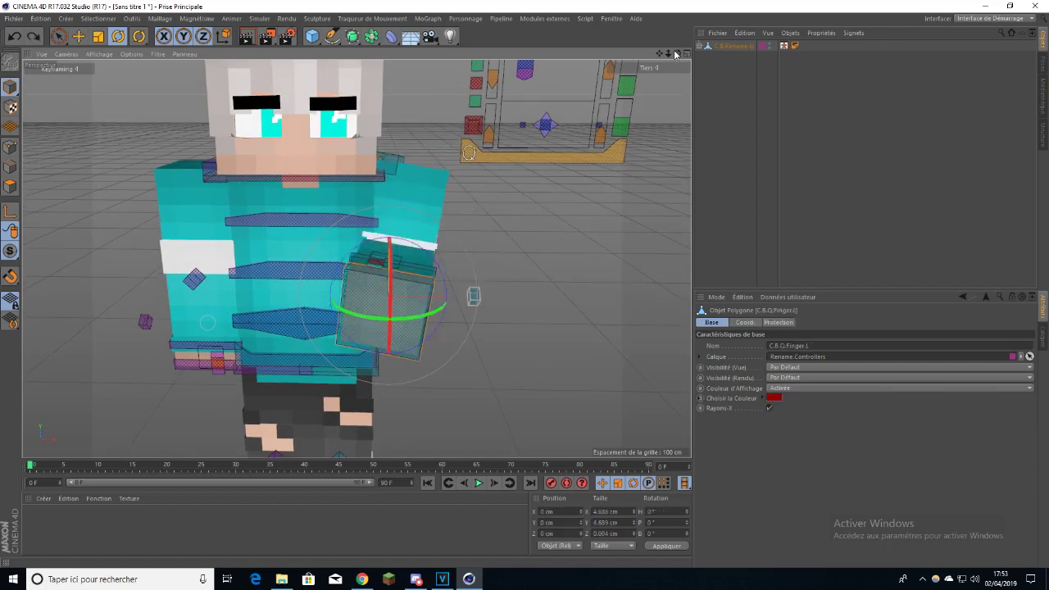
key("ctrl+z")
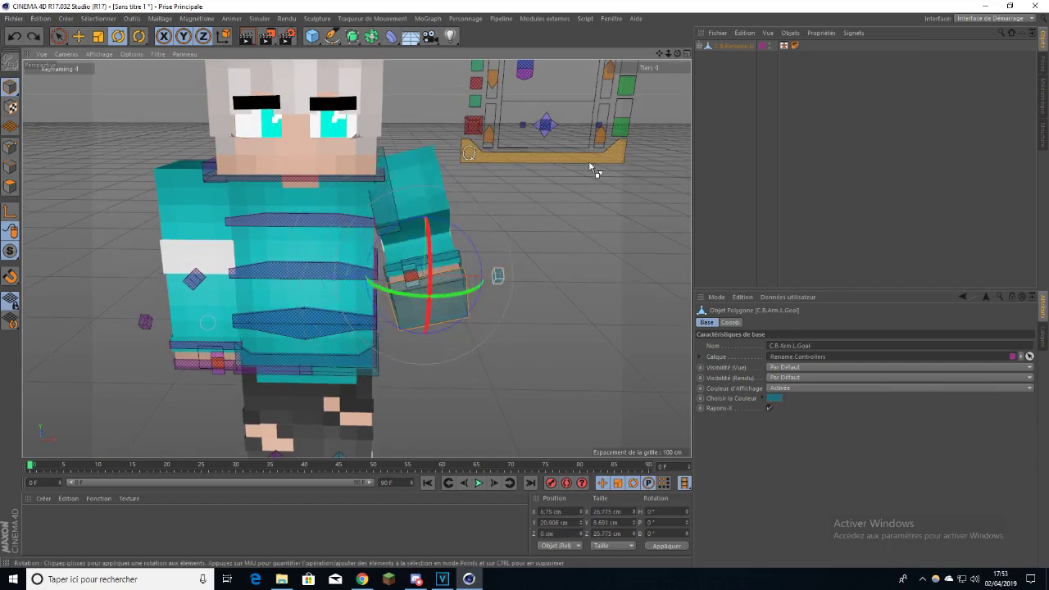
key("ctrl+z")
key("ctrl+z")
key("ctrl+z")
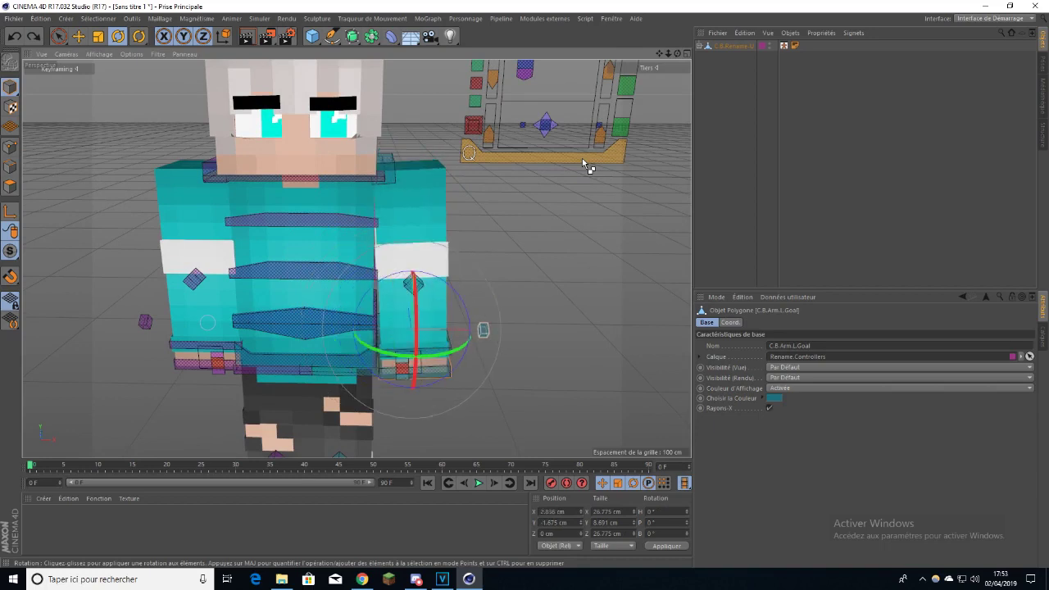
- Rotate the left arm's goal controller about -89° in heading and move it slightly up and outward to bend the elbow
key("e")
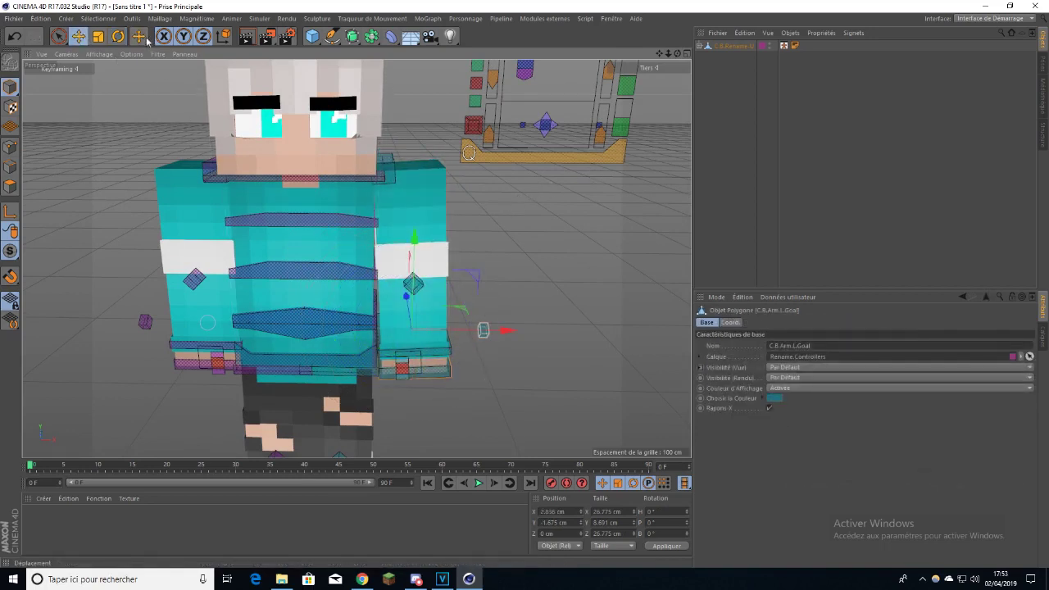
key("r")
left_click_drag(427, 350, 337, 344)
key("e")
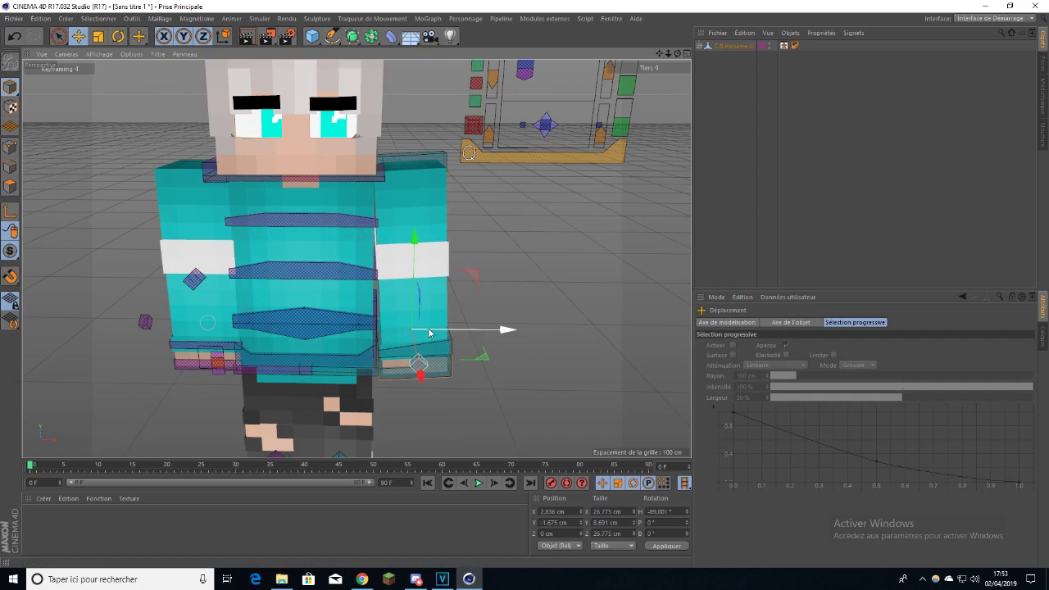
left_click_drag(426, 334, 483, 316)
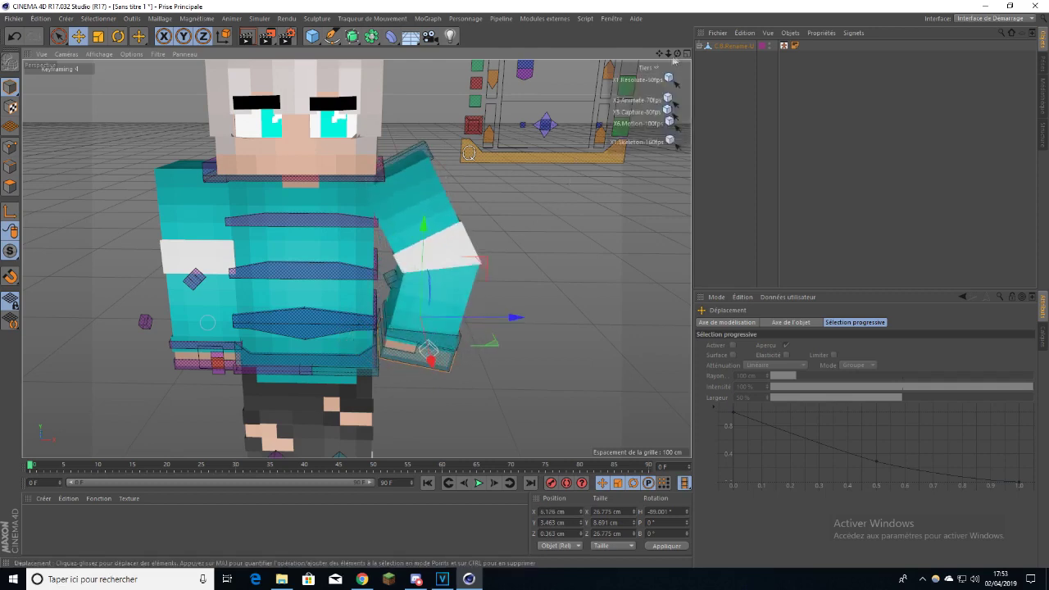
- Spread the right hand's fingers with the red finger controller and close them again
left_click_drag(677, 53, 677, 57)
left_click(218, 382)
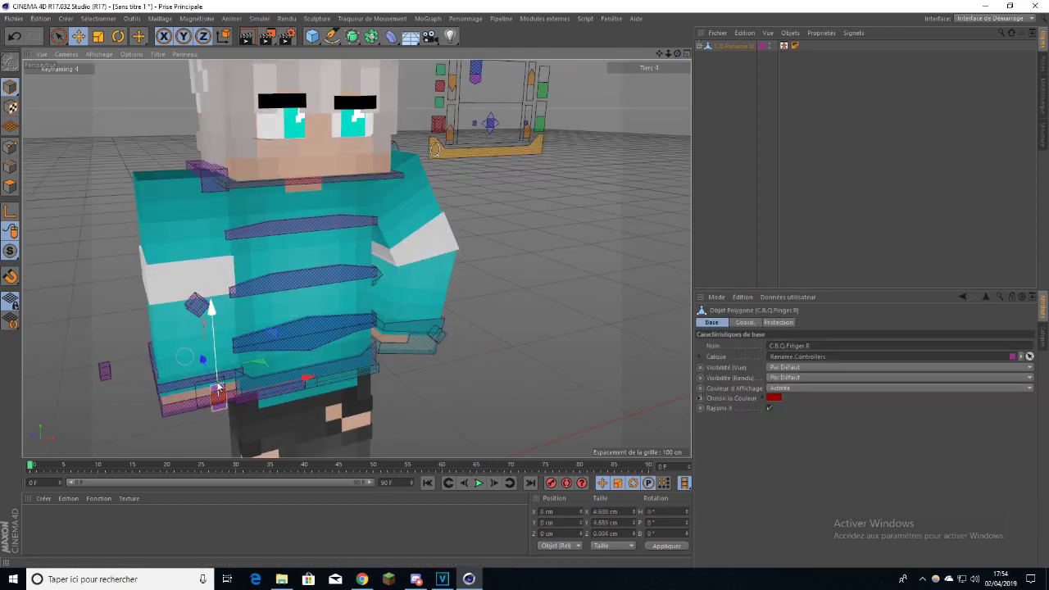
mouse_move(216, 358)
left_mouse_down()
mouse_move(217, 368)
mouse_move(216, 355)
left_mouse_up()
mouse_move(282, 371)
left_mouse_down()
mouse_move(268, 371)
mouse_move(282, 373)
left_mouse_up()
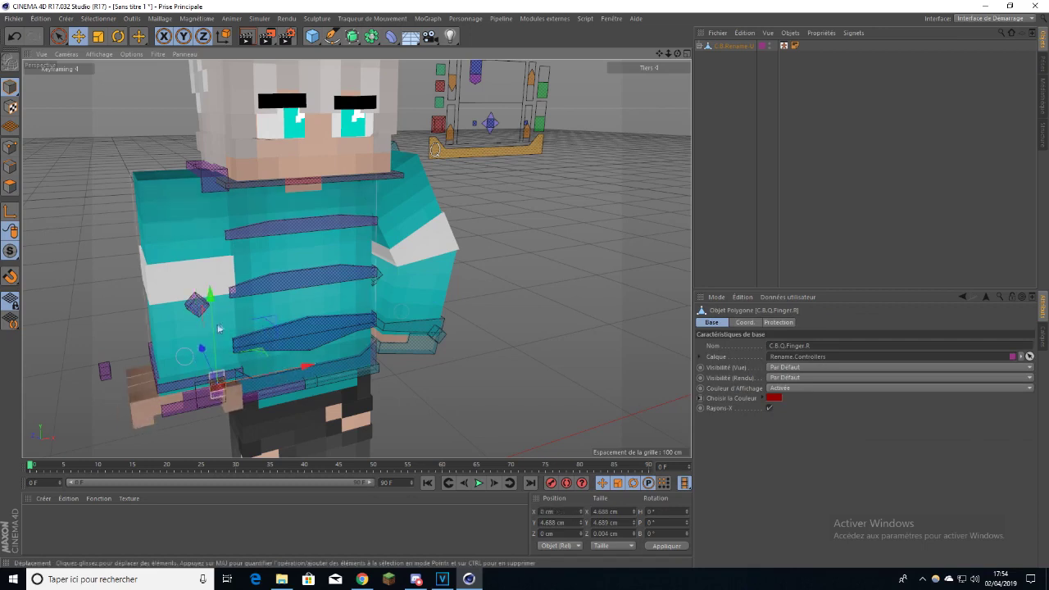
left_click_drag(216, 350, 230, 370)
- Spread the legs by moving the left and right leg goal controllers outward from the body
left_click_drag(678, 53, 679, 0)
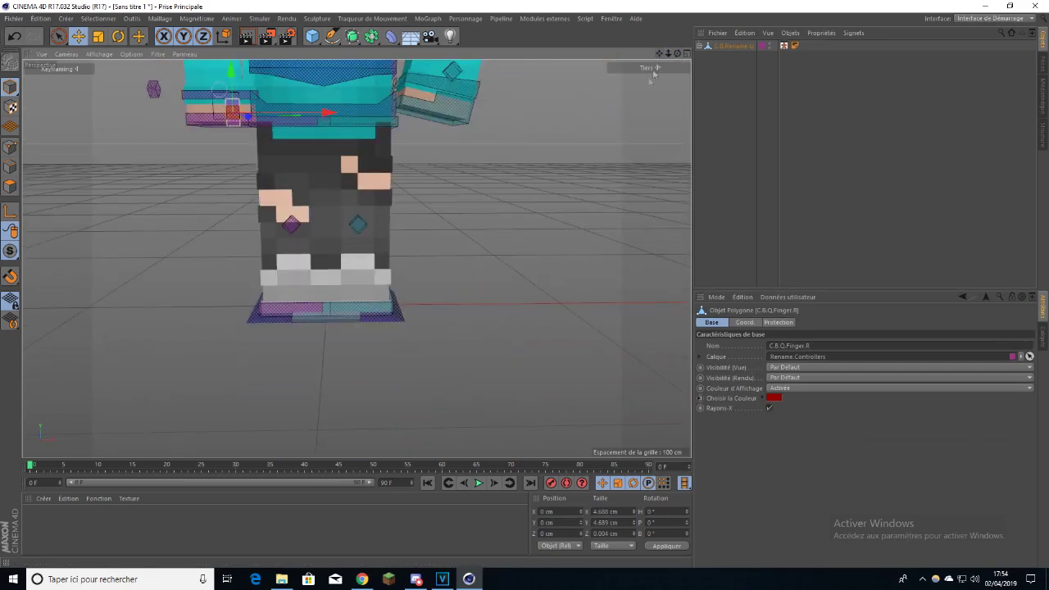
left_click(367, 310)
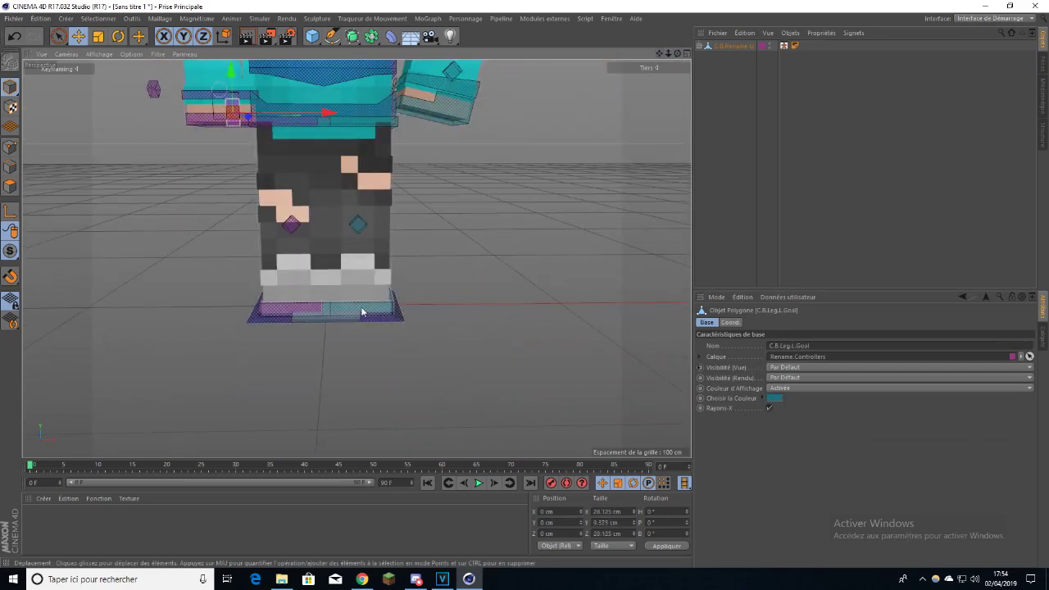
mouse_move(369, 307)
left_mouse_down()
mouse_move(365, 281)
mouse_move(385, 298)
left_mouse_up()
left_click(306, 308)
left_click_drag(307, 311, 303, 255)
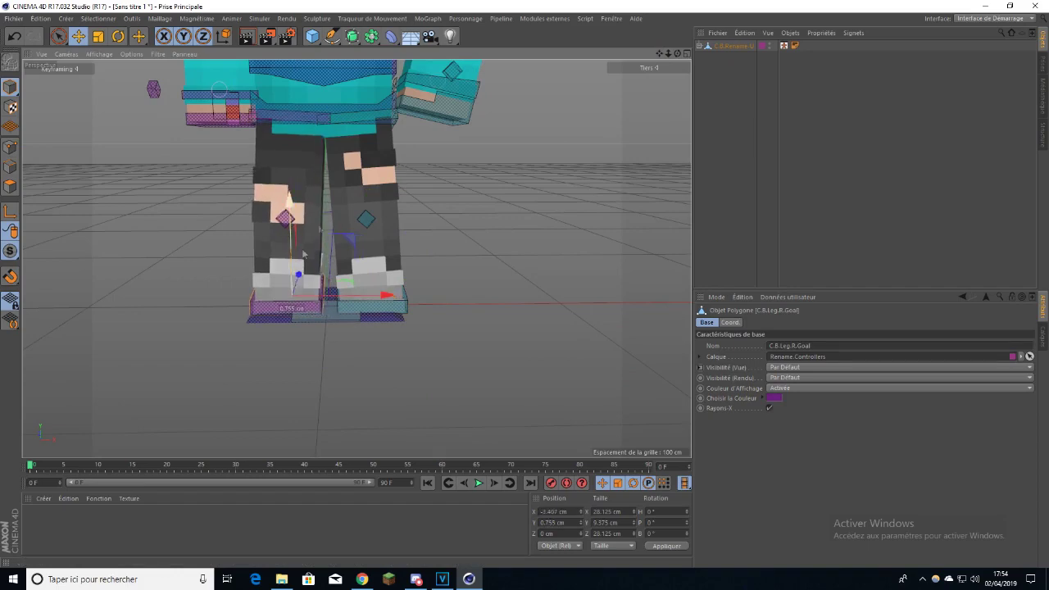
- Shift the right hand's red finger controller sideways to about -1.2 cm in X
left_click_drag(659, 53, 745, 320)
left_click_drag(357, 259, 357, 259)
left_click_drag(659, 54, 655, 9)
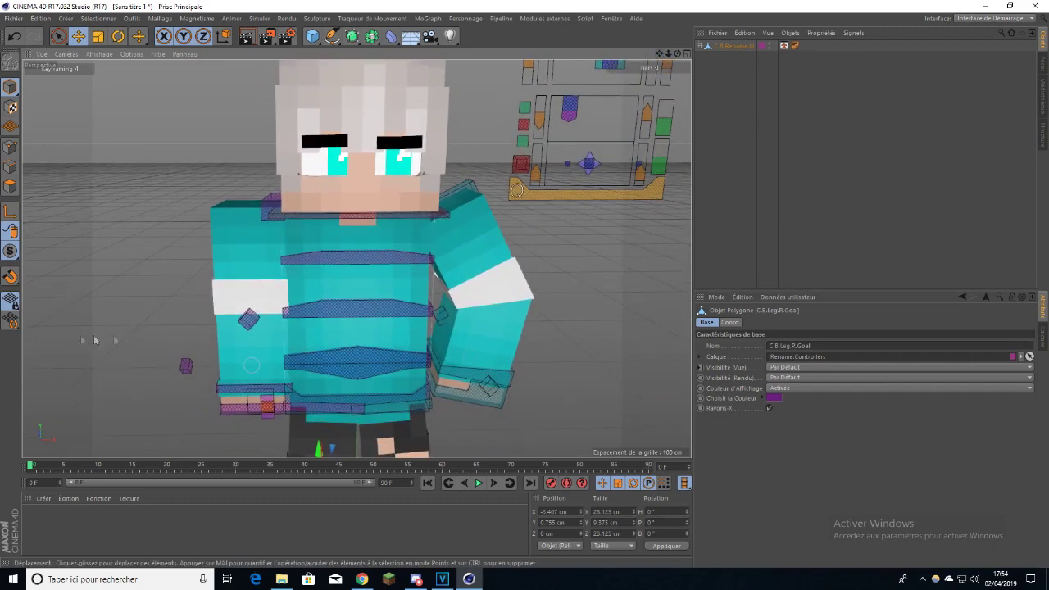
left_click(268, 408)
left_click_drag(280, 407, 278, 406)
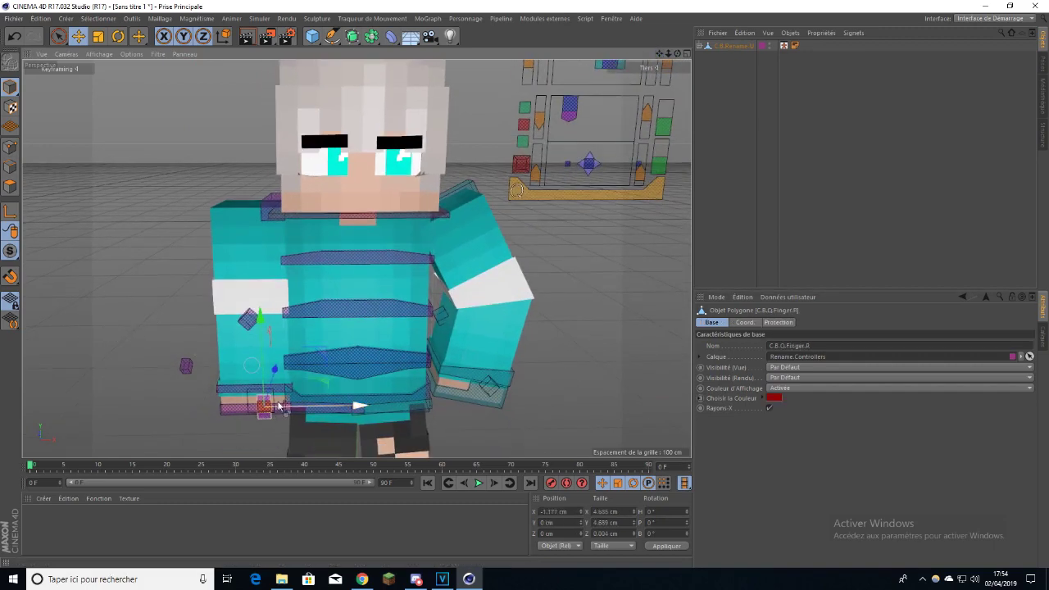
left_click(187, 319)
- Rotate the right arm's goal controller about 87° in heading and move it upward to bend the elbow outward
left_click(244, 412)
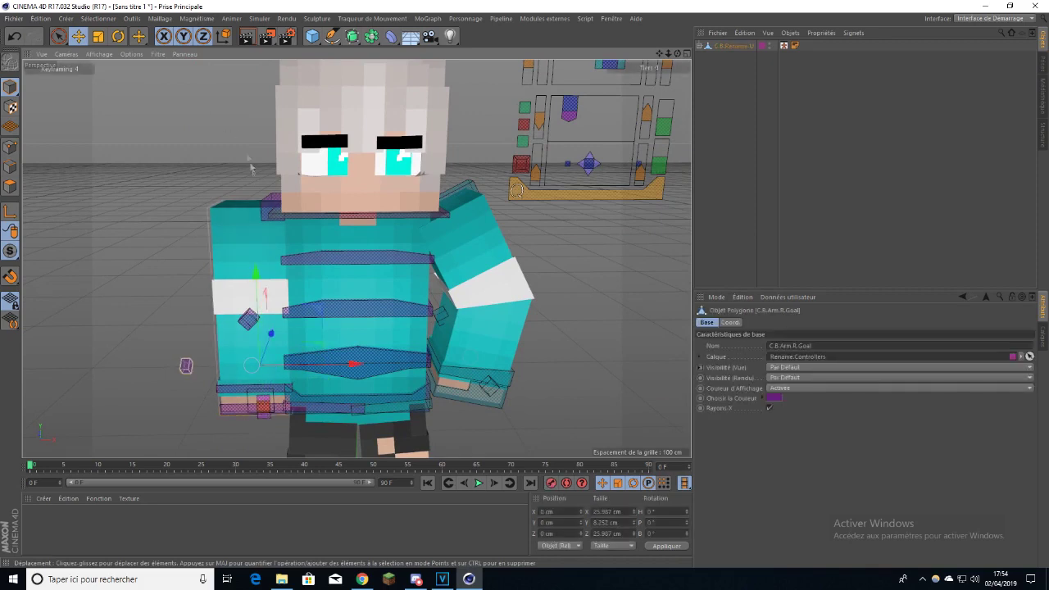
key("r")
left_click_drag(265, 391, 244, 391)
left_click(118, 178)
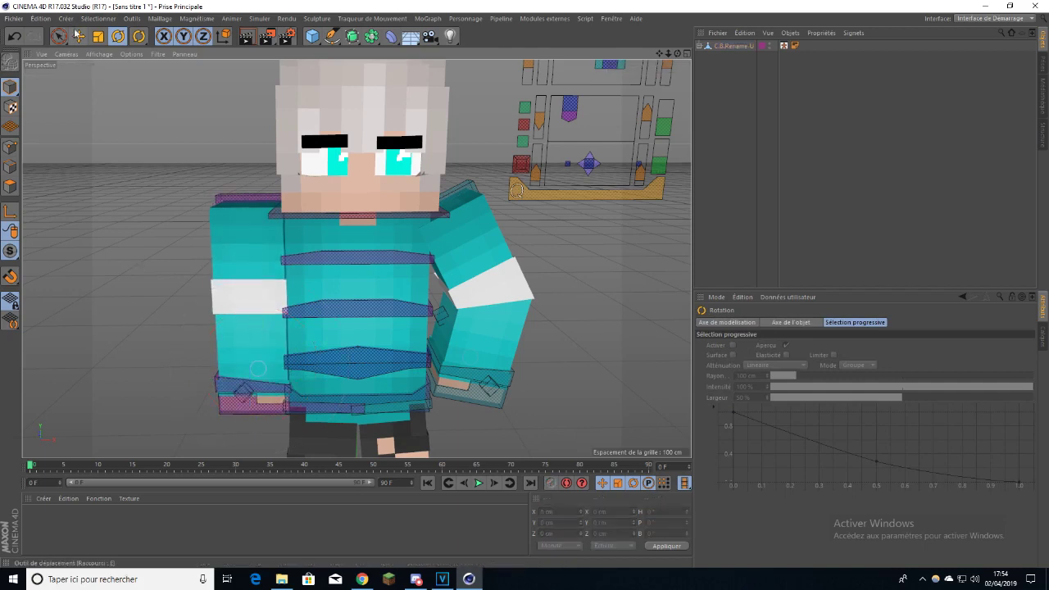
key("e")
left_click(257, 413)
mouse_move(259, 354)
left_mouse_down()
mouse_move(257, 340)
mouse_move(233, 345)
mouse_move(255, 339)
left_mouse_up()
left_click_drag(660, 54, 615, 426)
left_click_drag(653, 13, 635, 90)
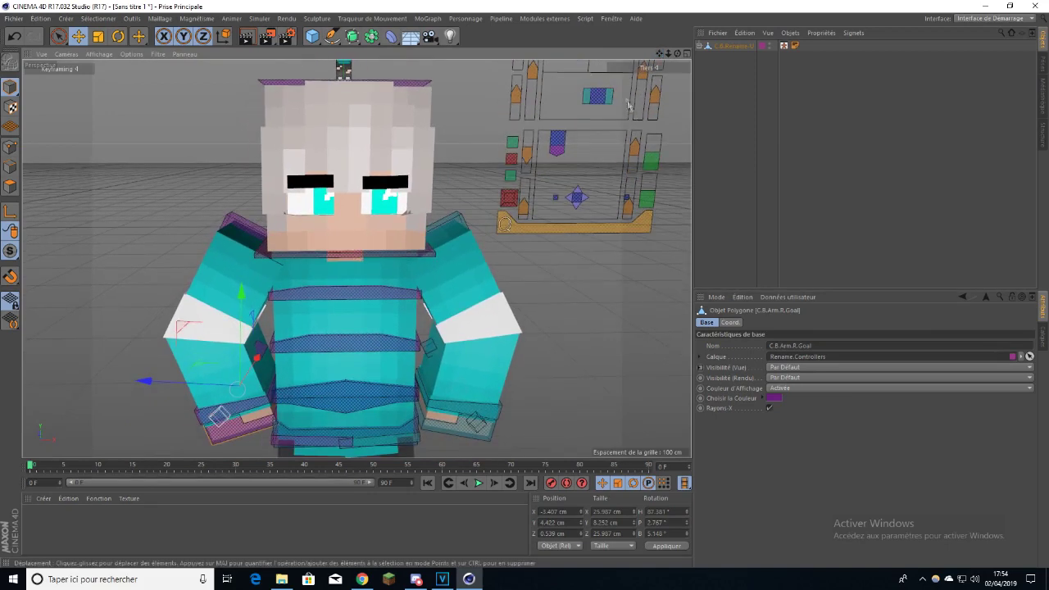
left_click(576, 158)
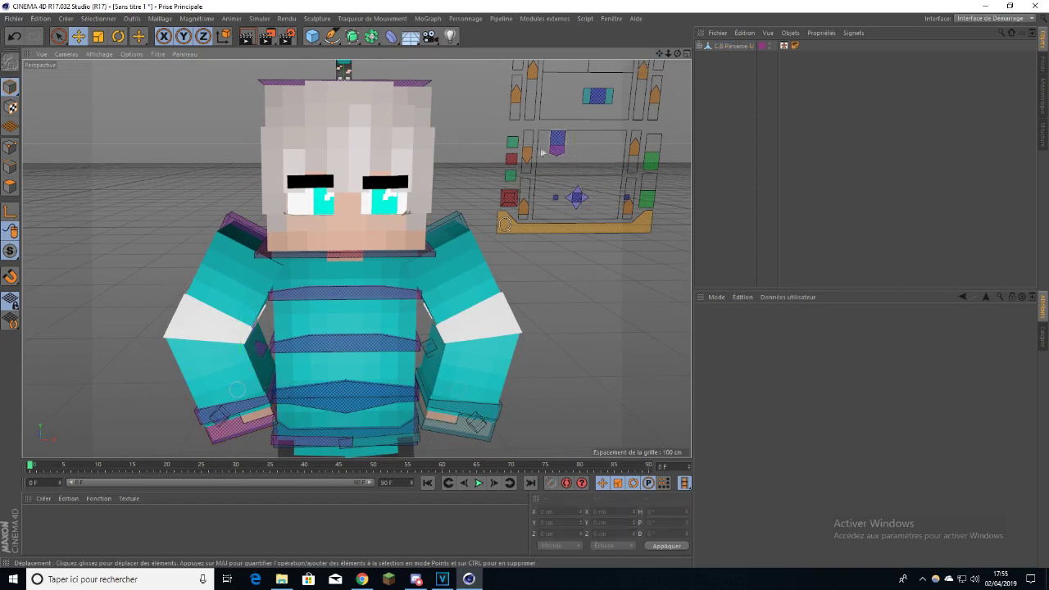
left_click_drag(267, 36, 305, 51)
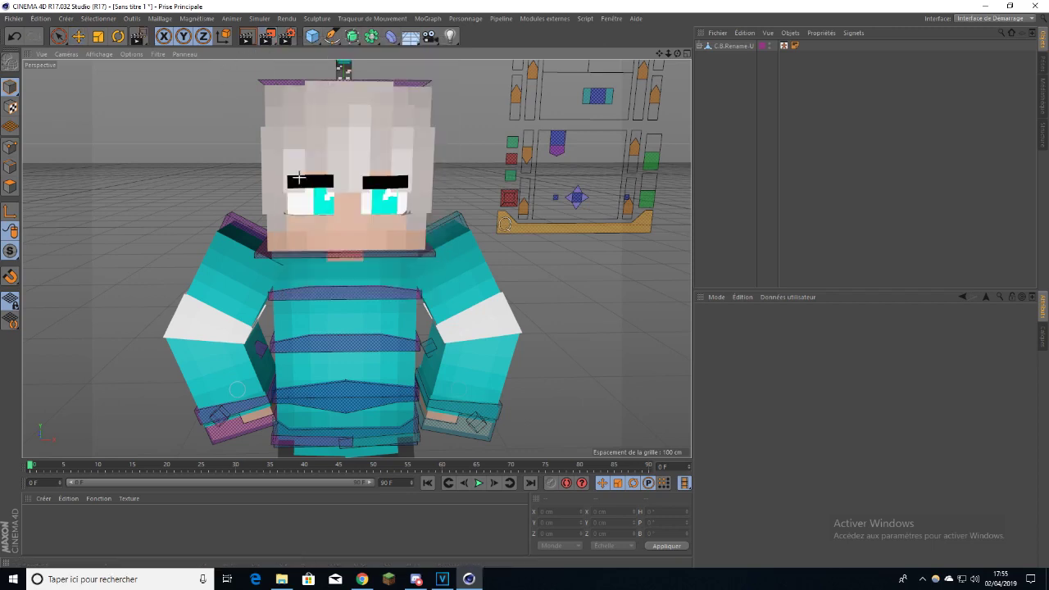
key("e")
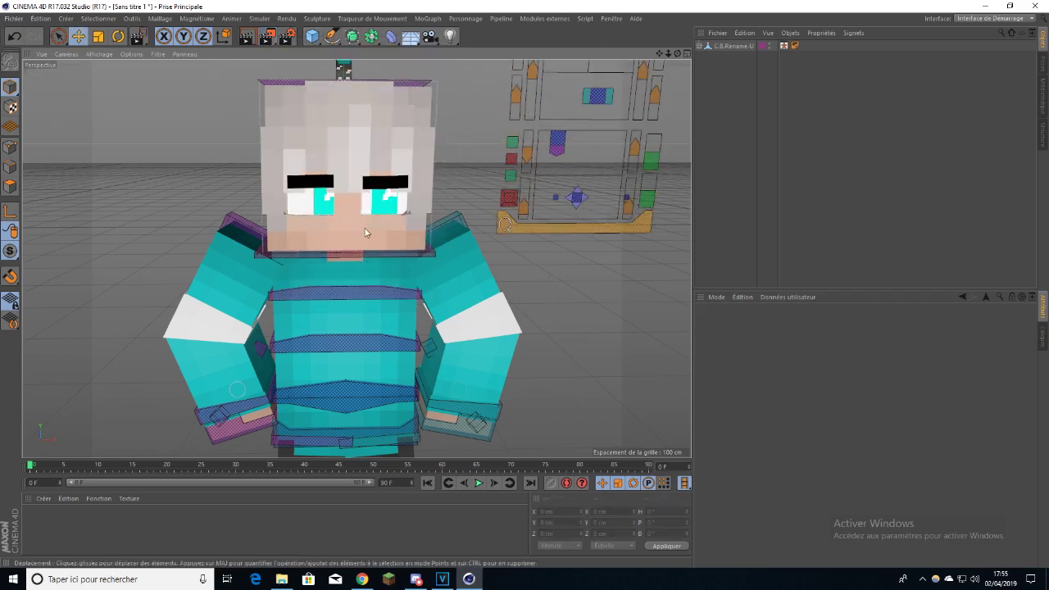
- Move the mouth controller on the facial board down and sideways to show a slightly open, centred mouth
left_click(562, 134)
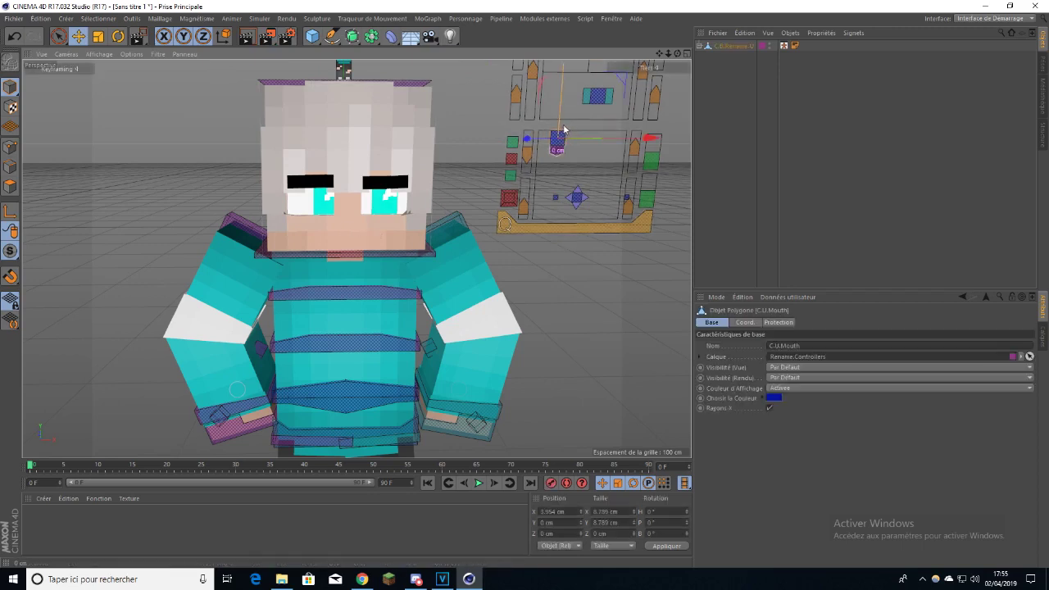
left_click_drag(565, 130, 569, 106)
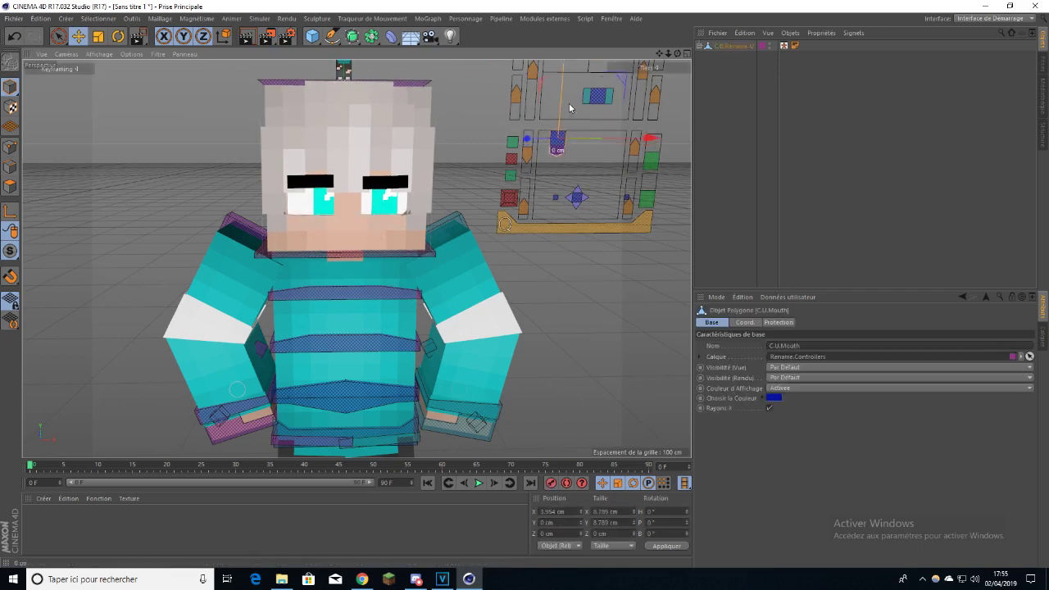
left_click(587, 171)
left_click_drag(577, 200, 586, 193)
left_click(598, 156)
left_click_drag(563, 140, 628, 152)
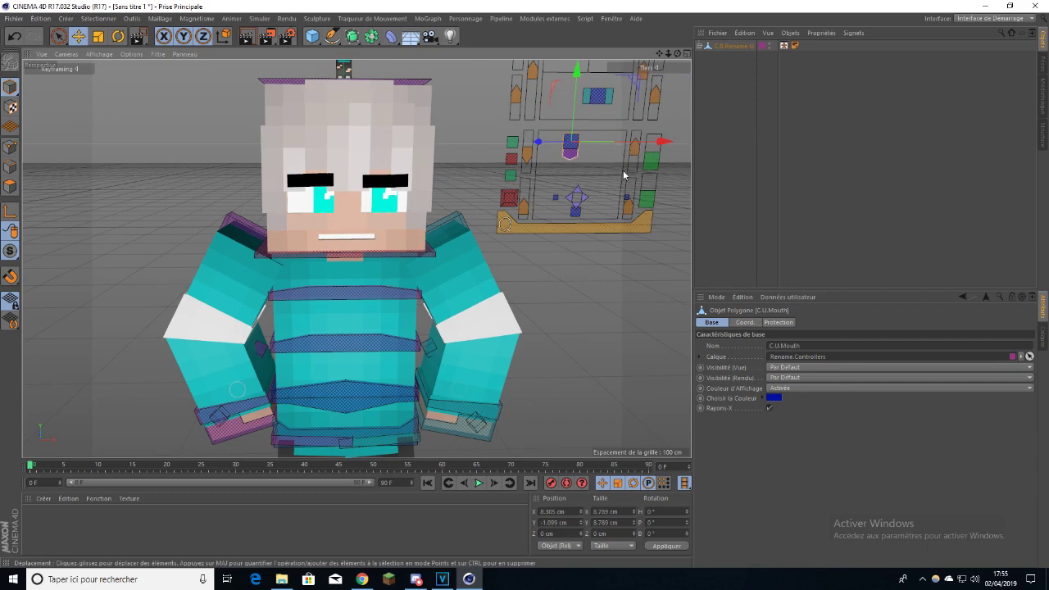
left_click_drag(585, 142, 587, 144)
- Raise both mouth corners into a smile with their controllers, and open the mouth wider with the mouth controller
left_click(594, 203)
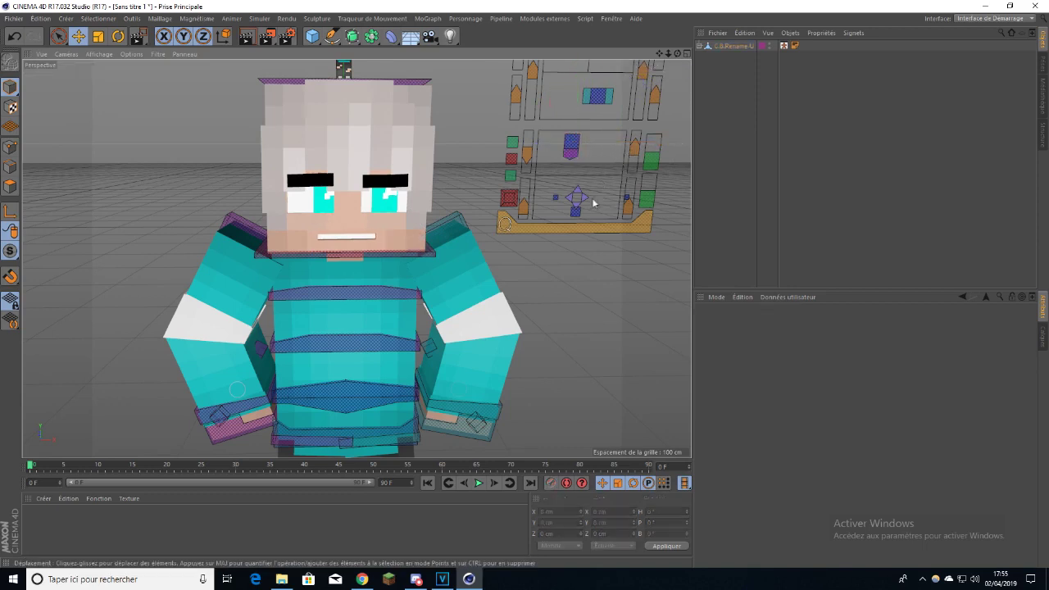
left_click(588, 204)
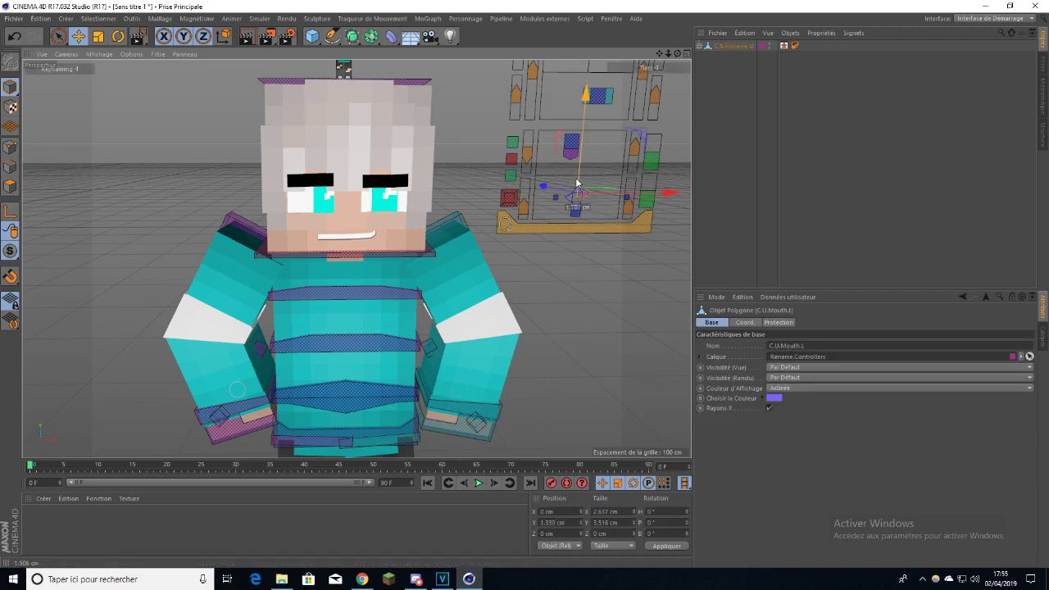
left_click(577, 207)
left_click(571, 202)
left_click_drag(572, 202, 581, 181)
left_click(609, 148)
left_click(571, 149)
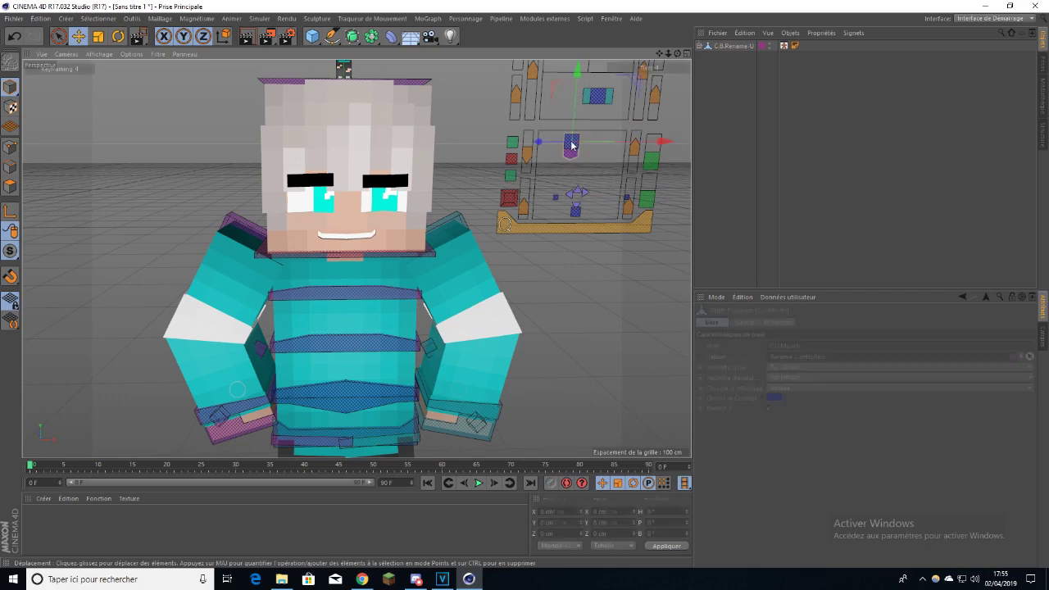
left_click(592, 177)
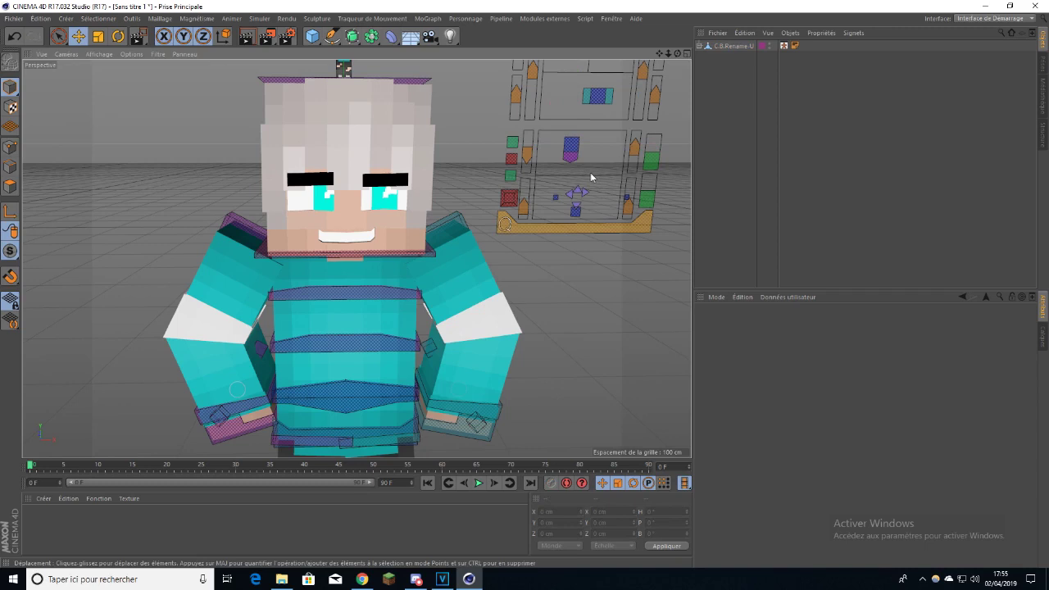
- Move the upper teeth controller up and the lower teeth controller down, and close the mouth with the mouth controller
left_click_drag(531, 158, 542, 136)
left_click(577, 159)
left_click_drag(635, 152, 645, 173)
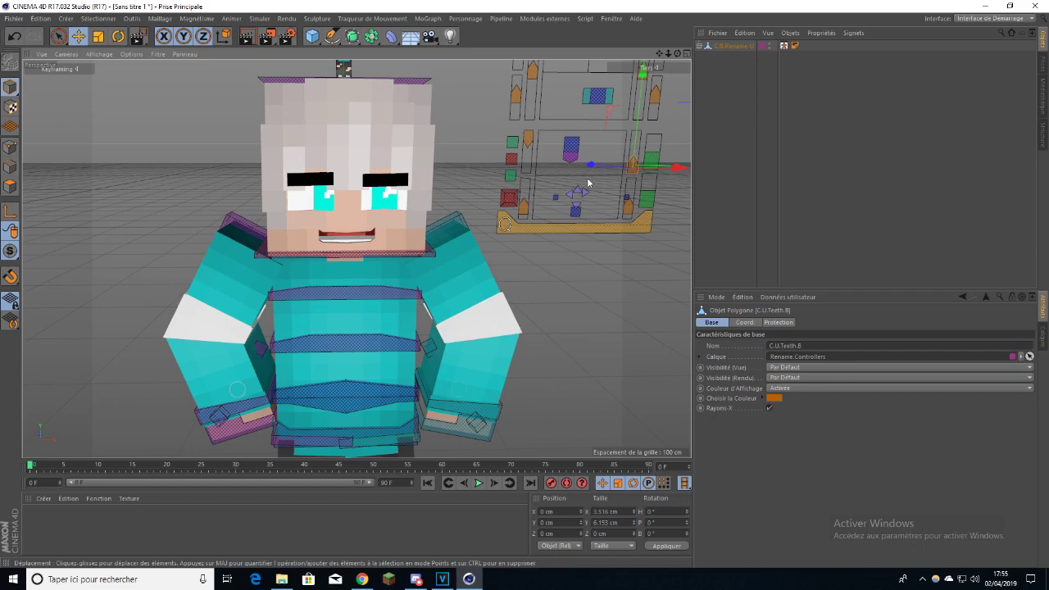
left_click(574, 152)
left_click_drag(576, 97, 563, 83)
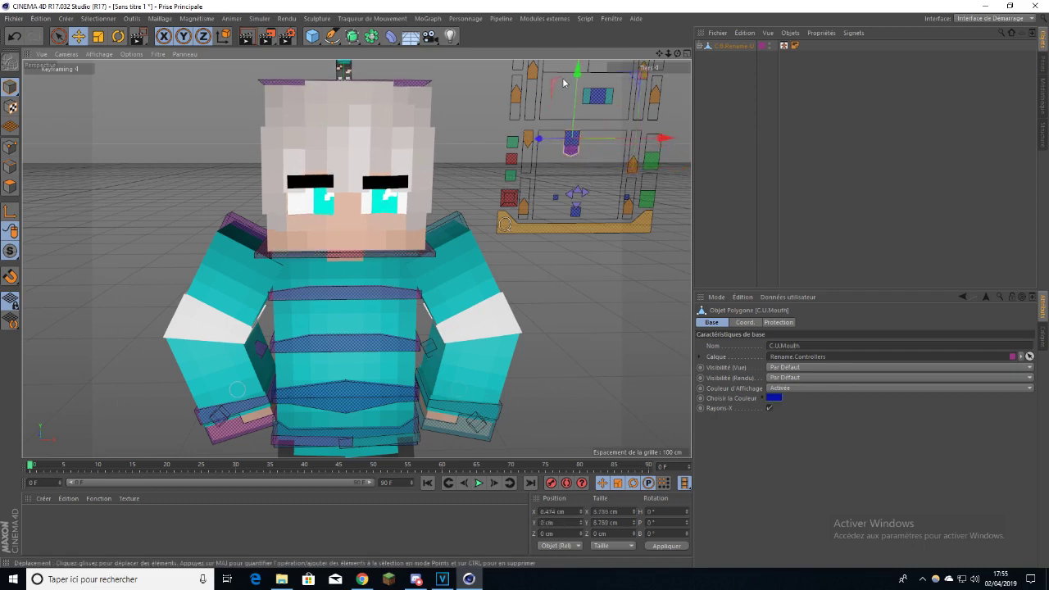
- Move the eyes controller on the facial board sideways to centre the gaze, and shift the mouth controller slightly sideways
left_click_drag(677, 53, 672, 54)
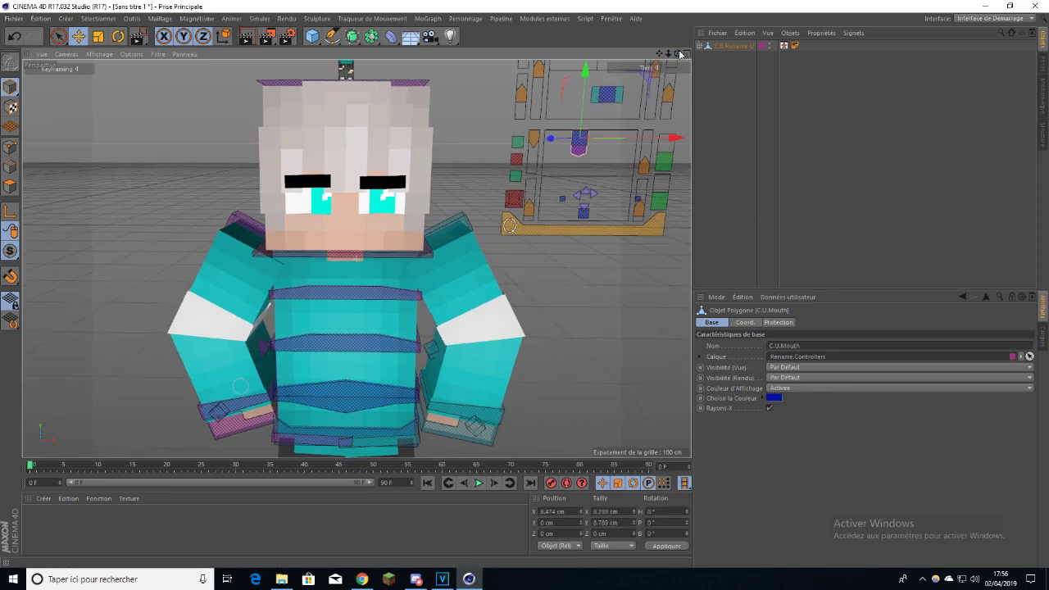
left_click(603, 99)
left_click_drag(611, 101, 612, 101)
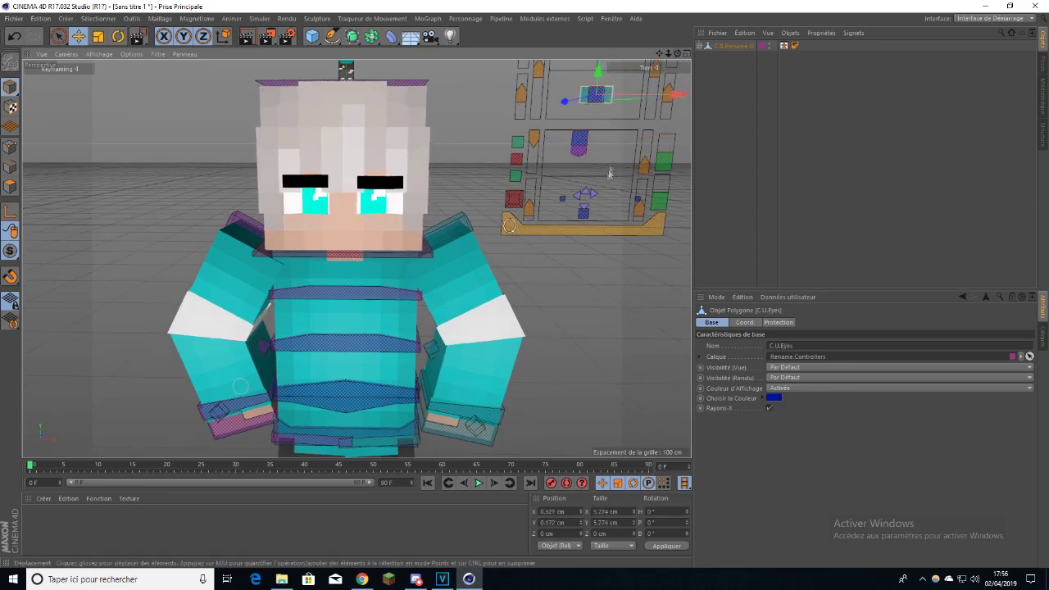
left_click(579, 137)
left_click_drag(596, 132, 585, 125)
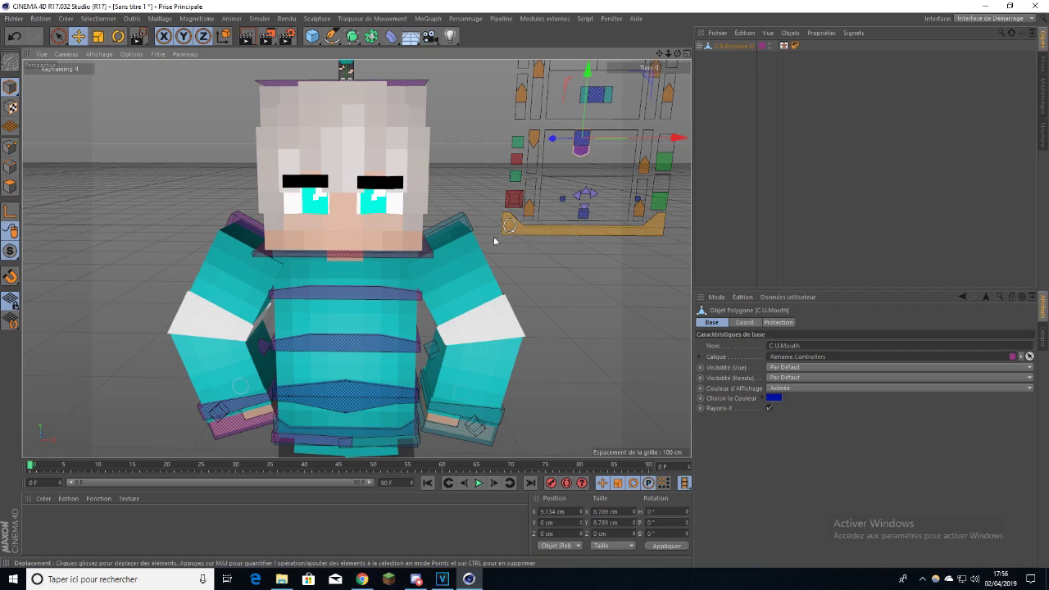
- Raise the upper mouth controller (C.U.Mouth.T) on the facial board to about 0.24 cm to give a thin smile line
left_click(587, 214)
left_click(597, 187)
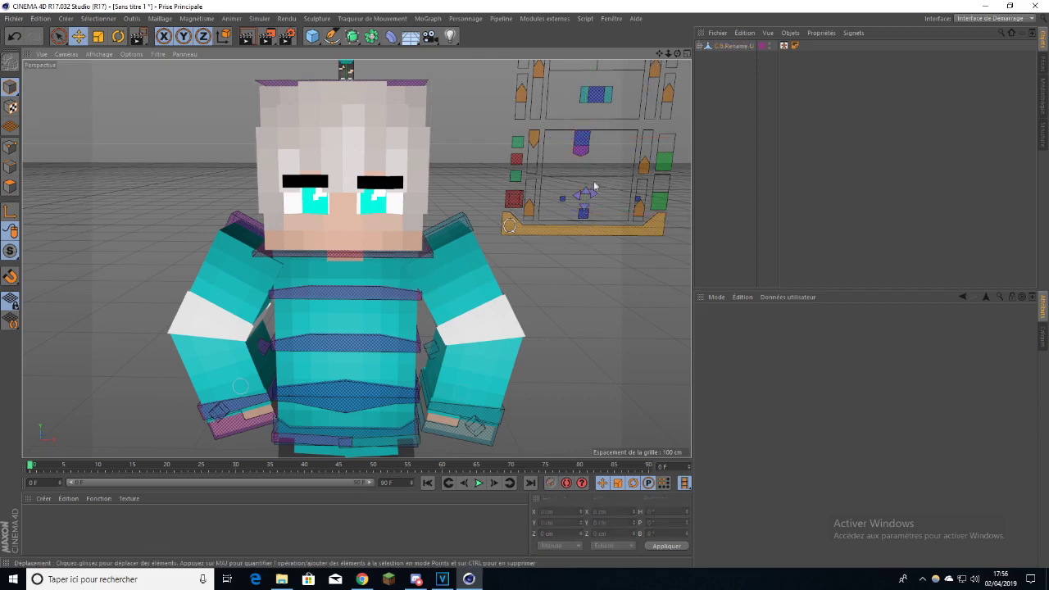
left_click_drag(587, 193, 587, 188)
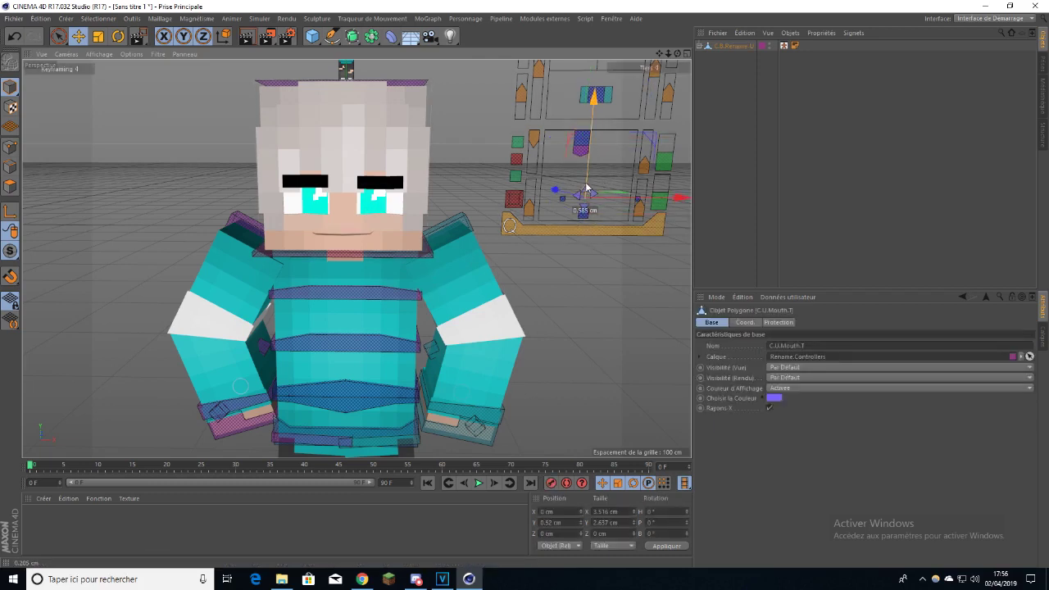
left_click_drag(588, 188, 597, 188)
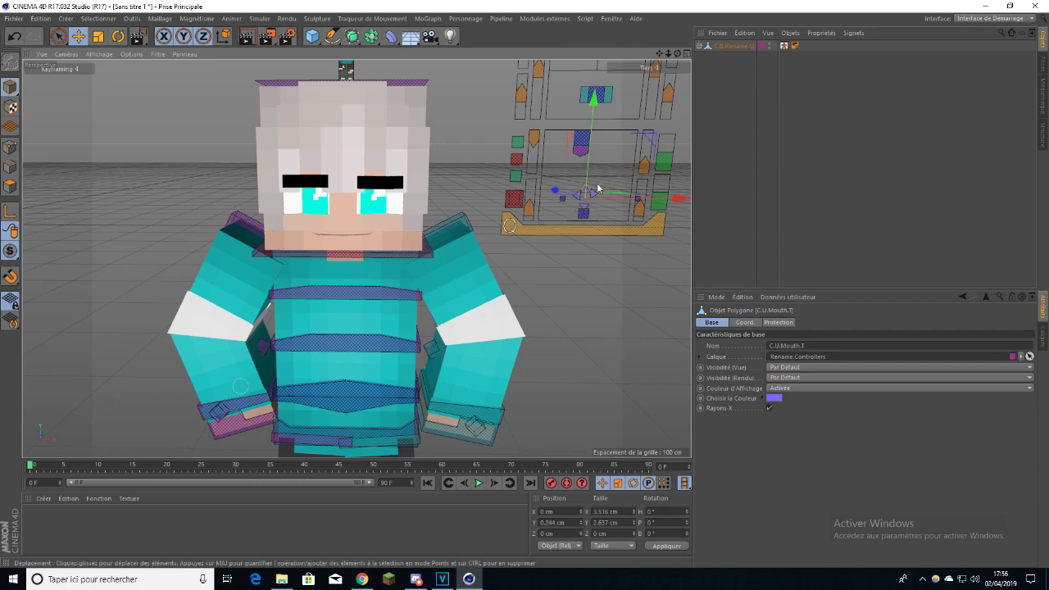
left_click(608, 163)
- Move the head's outer hair layer about 210 cm sideways, away from the character along its X axis
scroll(587, 195, "up", 4)
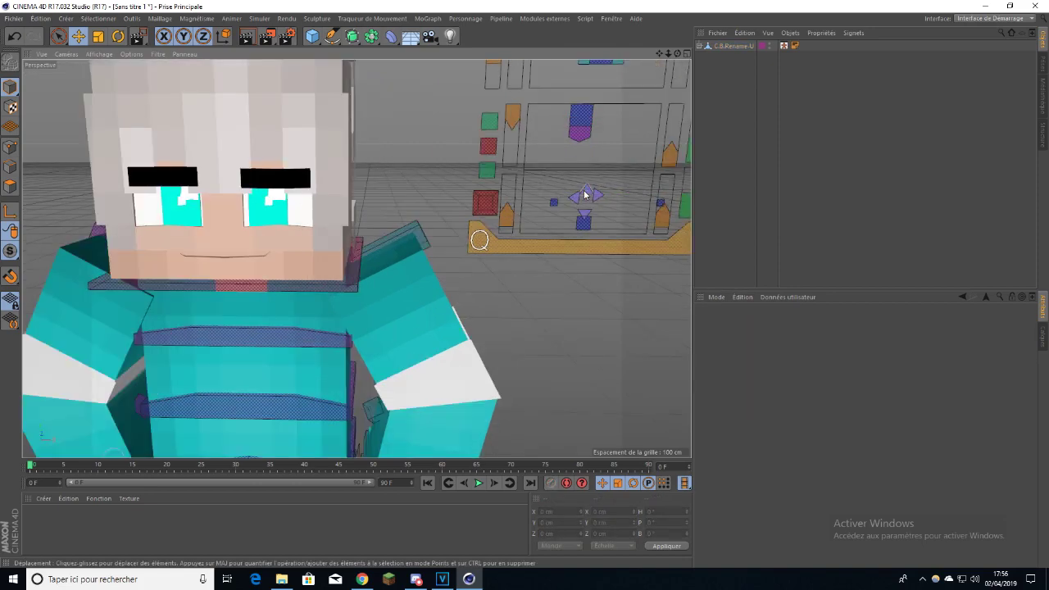
scroll(586, 195, "down", 3)
left_click_drag(269, 36, 288, 53)
left_click_drag(340, 257, 341, 258)
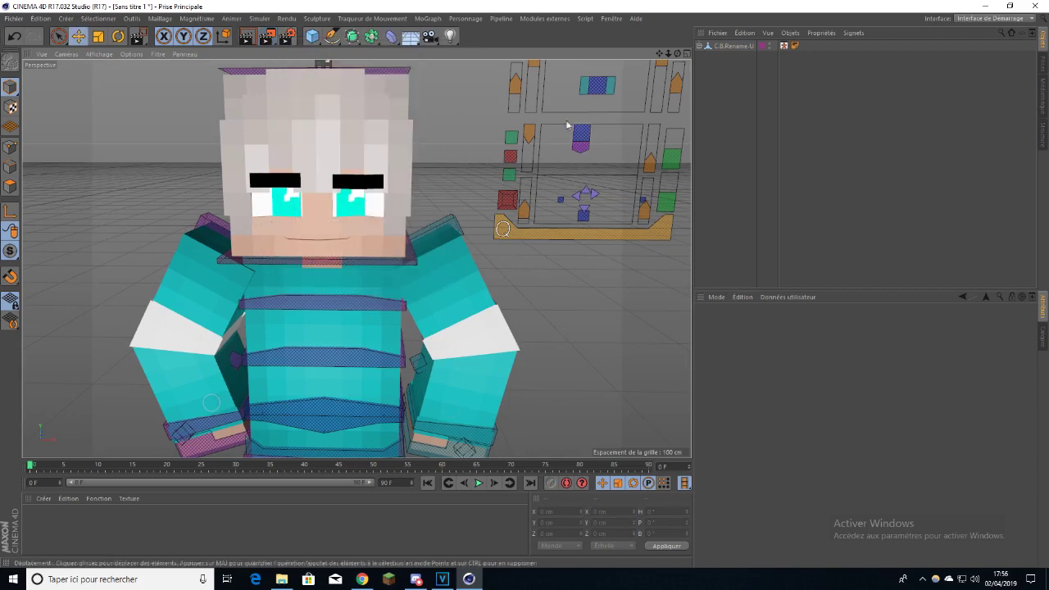
mouse_move(659, 54)
left_mouse_down()
mouse_move(674, 54)
mouse_move(666, 47)
left_mouse_up()
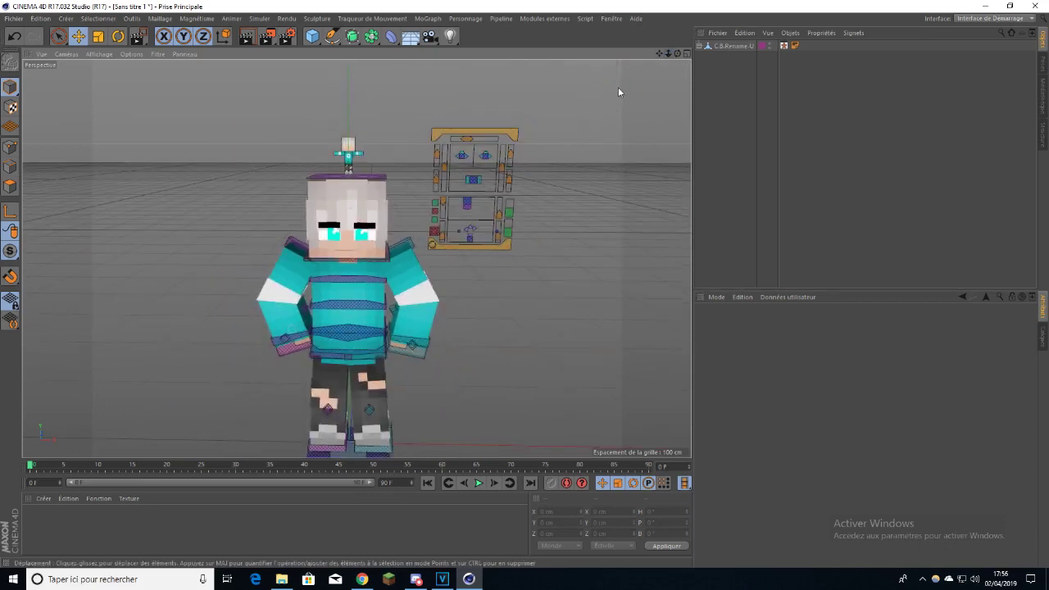
left_click_drag(659, 55, 704, 46)
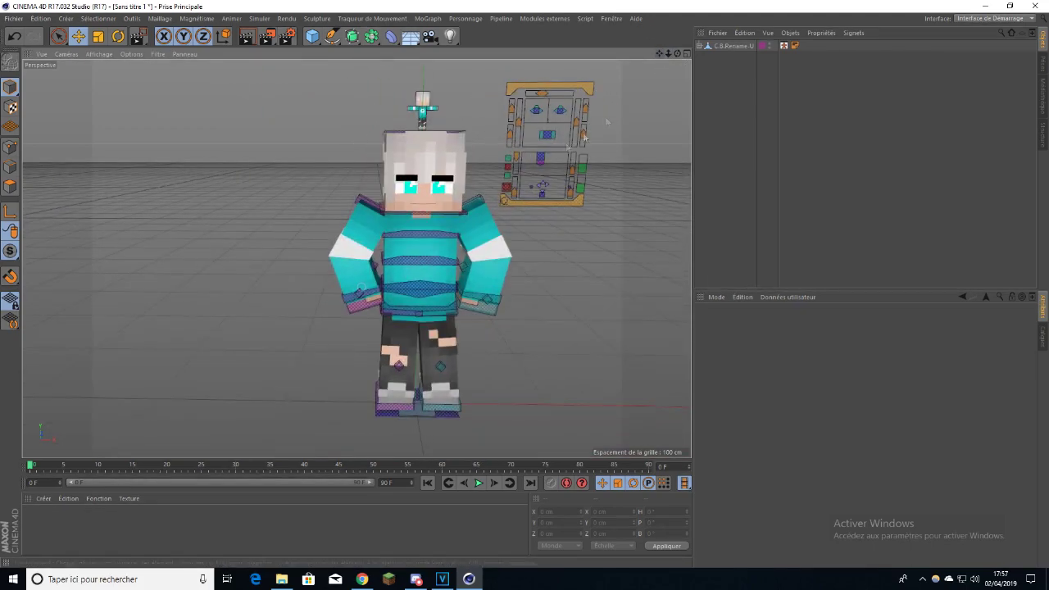
left_click(431, 155)
left_click_drag(481, 170, 230, 170)
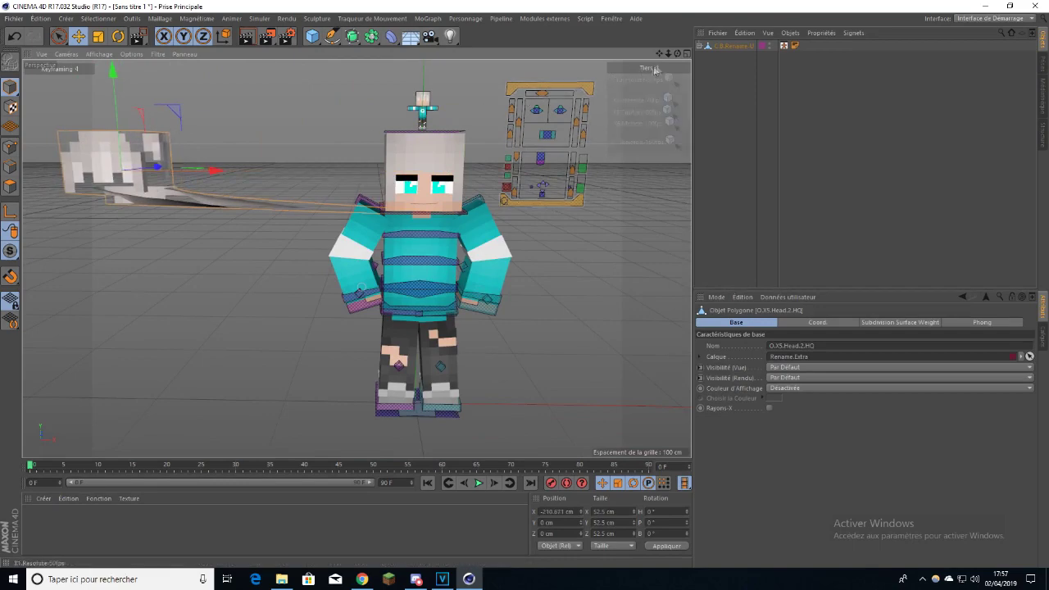
- Switch the hair layer to polygon editing and delete its stretched underside polygons
left_click_drag(660, 54, 890, 118)
left_click_drag(662, 56, 662, 56)
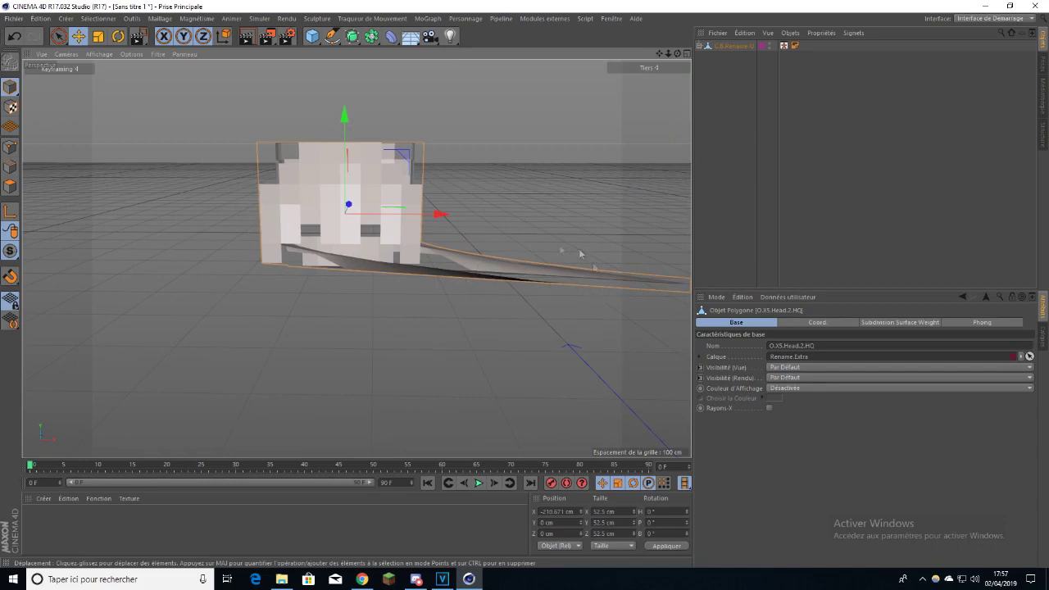
left_click(10, 188)
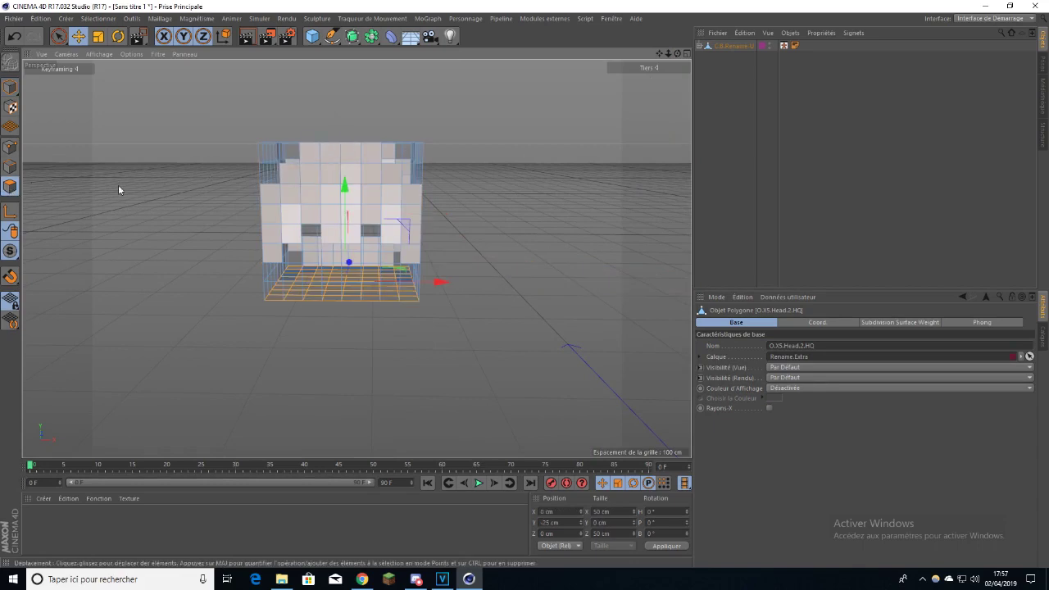
key("Delete")
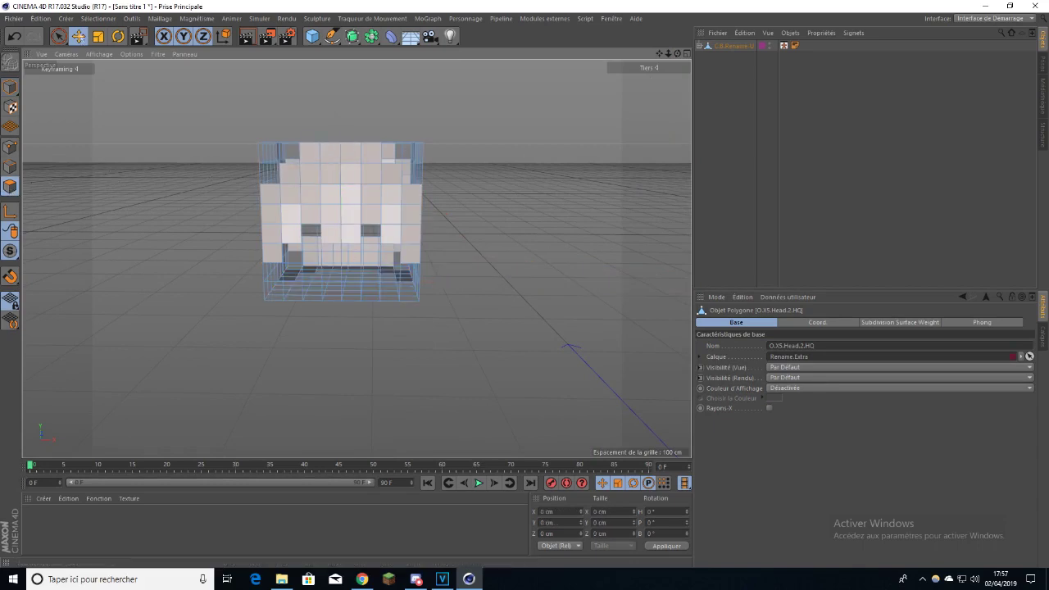
- Brush-select the textured polygons on the front of the hair layer and the adjoining side column
left_click(59, 36)
left_click_drag(668, 53, 679, 90)
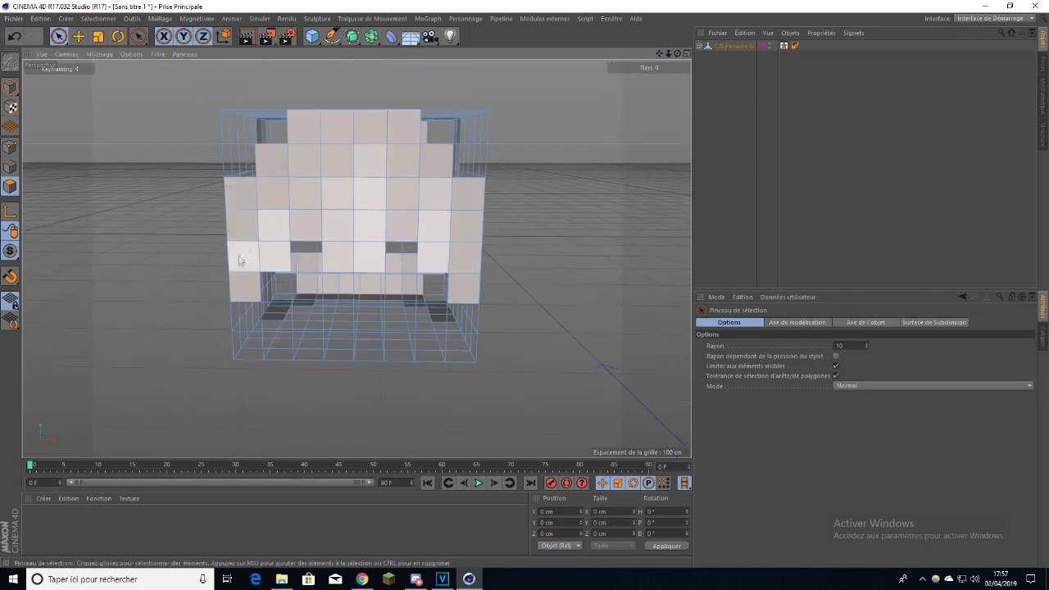
mouse_move(238, 257)
left_mouse_down()
mouse_move(244, 274)
mouse_move(264, 244)
mouse_move(245, 164)
mouse_move(285, 187)
mouse_move(347, 133)
mouse_move(395, 163)
mouse_move(391, 199)
mouse_move(325, 193)
left_mouse_up()
mouse_move(299, 227)
left_mouse_down()
mouse_move(369, 230)
mouse_move(360, 259)
mouse_move(358, 246)
mouse_move(418, 194)
mouse_move(453, 252)
left_mouse_up()
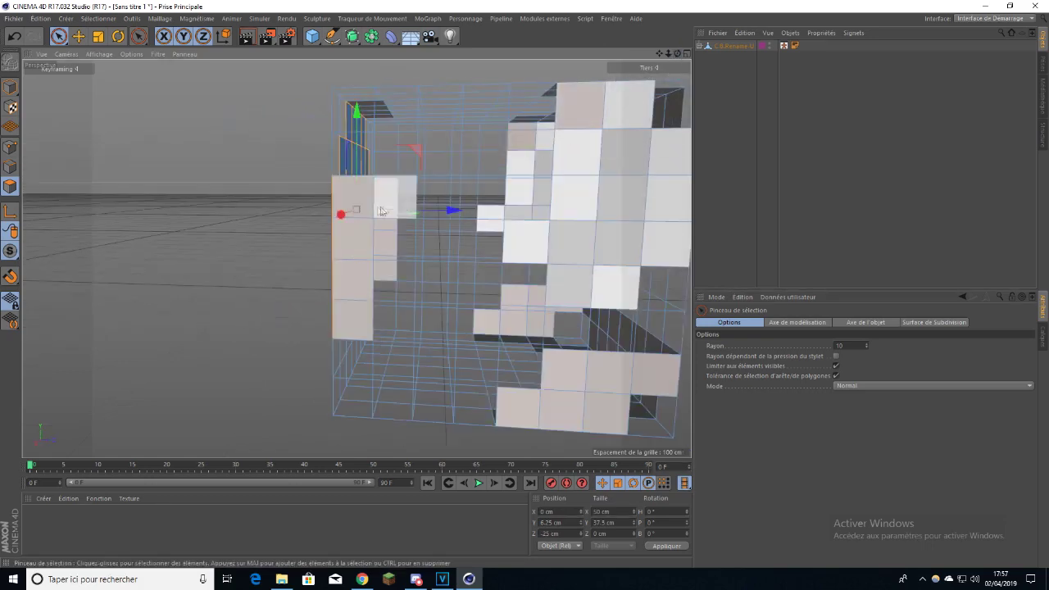
left_click_drag(358, 205, 356, 286)
key("ctrl+z")
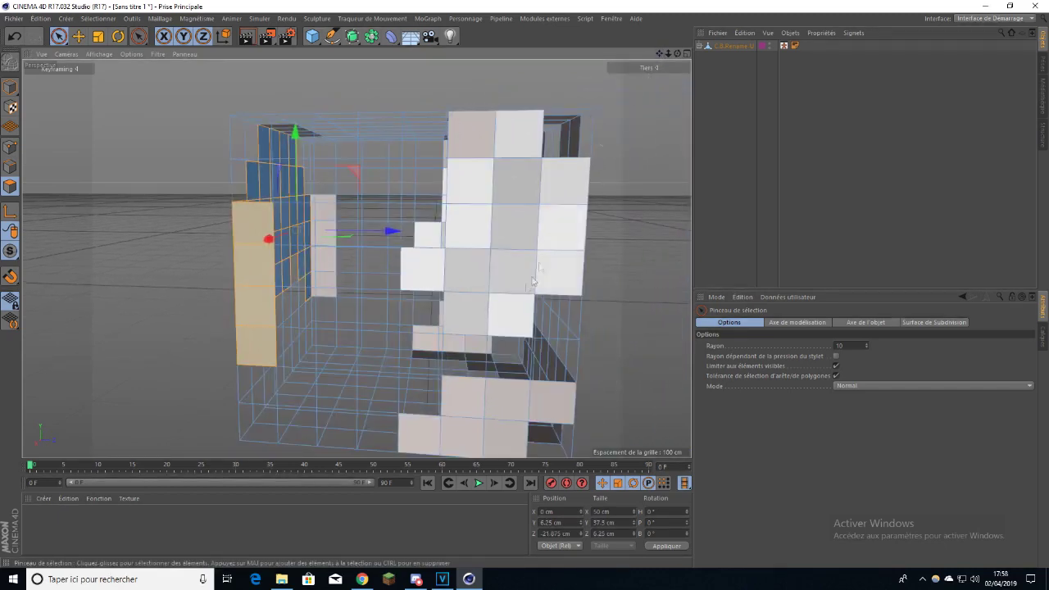
- Add the textured polygons on both sides of the hair layer to the selection
mouse_move(417, 274)
left_mouse_down()
mouse_move(476, 286)
mouse_move(539, 257)
mouse_move(529, 200)
mouse_move(492, 205)
mouse_move(508, 143)
mouse_move(538, 406)
mouse_move(485, 429)
mouse_move(422, 435)
left_mouse_up()
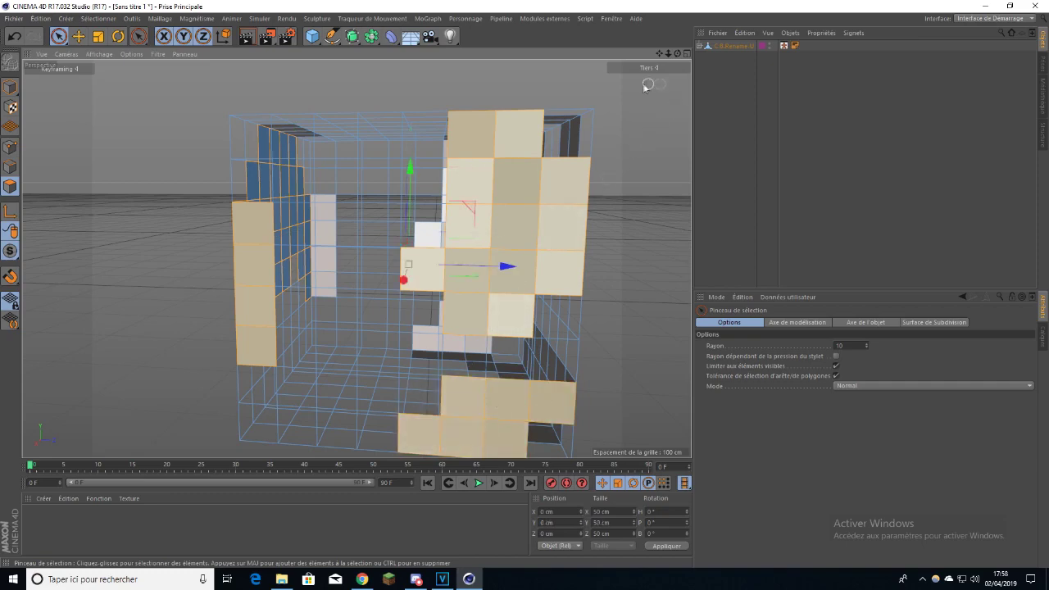
mouse_move(679, 54)
left_mouse_down()
mouse_move(525, 57)
mouse_move(623, 54)
left_mouse_up()
mouse_move(421, 191)
left_mouse_down("shift")
mouse_move(363, 248)
mouse_move(574, 225)
mouse_move(598, 263)
mouse_move(541, 386)
mouse_move(464, 414)
mouse_move(556, 424)
left_mouse_up("shift")
left_click_drag(515, 254, 410, 271, "alt")
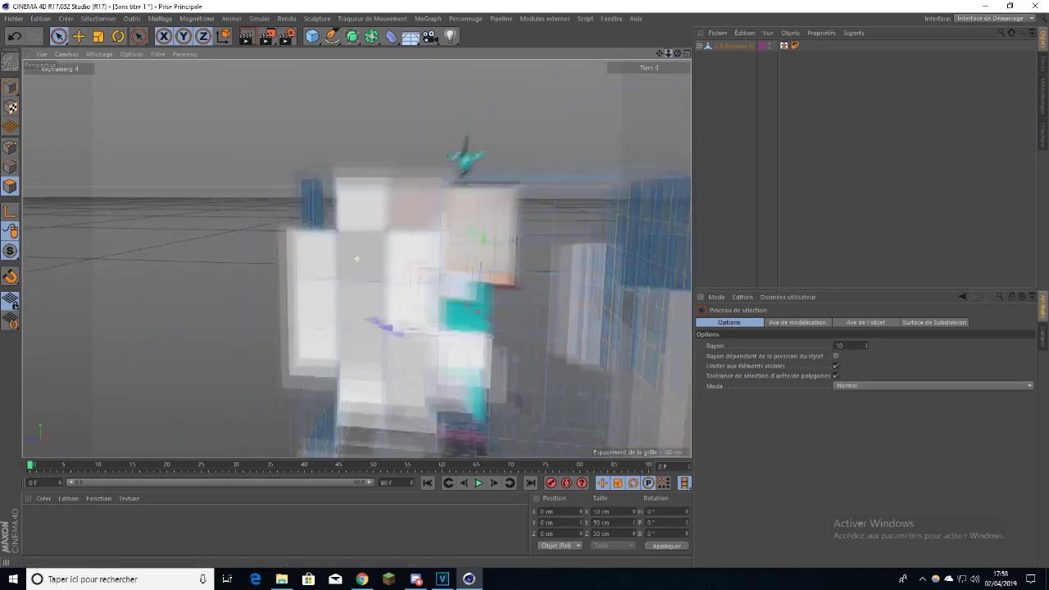
scroll(492, 283, "down", 3)
mouse_move(410, 384)
left_mouse_down("shift")
mouse_move(387, 386)
mouse_move(354, 362)
left_mouse_up("shift")
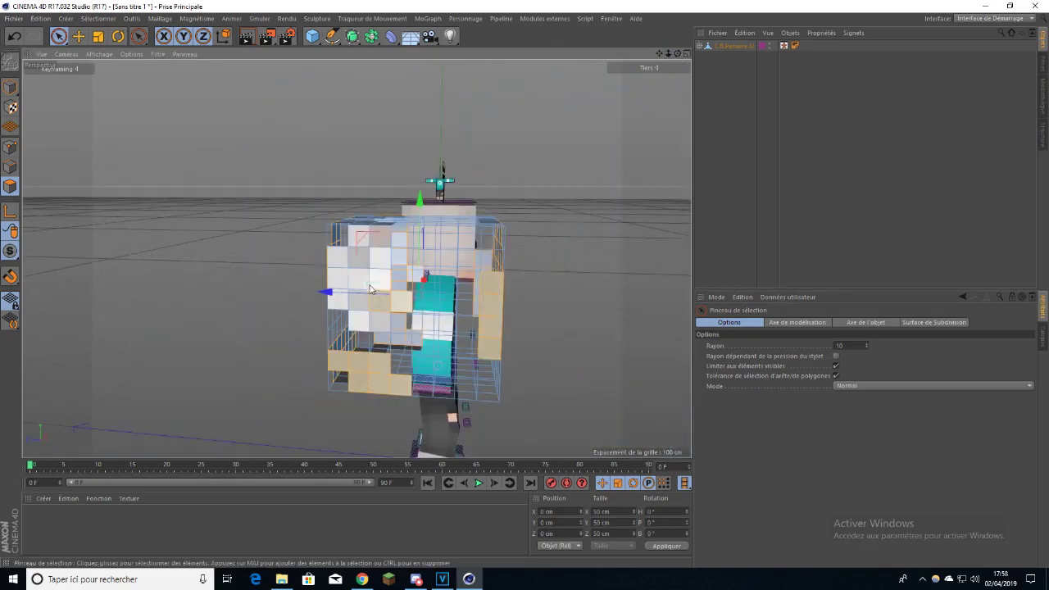
mouse_move(405, 300)
left_mouse_down("shift")
mouse_move(362, 319)
mouse_move(361, 239)
mouse_move(374, 267)
left_mouse_up("shift")
- Check the hair layer from other angles and complete the selection of its textured polygons
left_click_drag(677, 53, 513, 299)
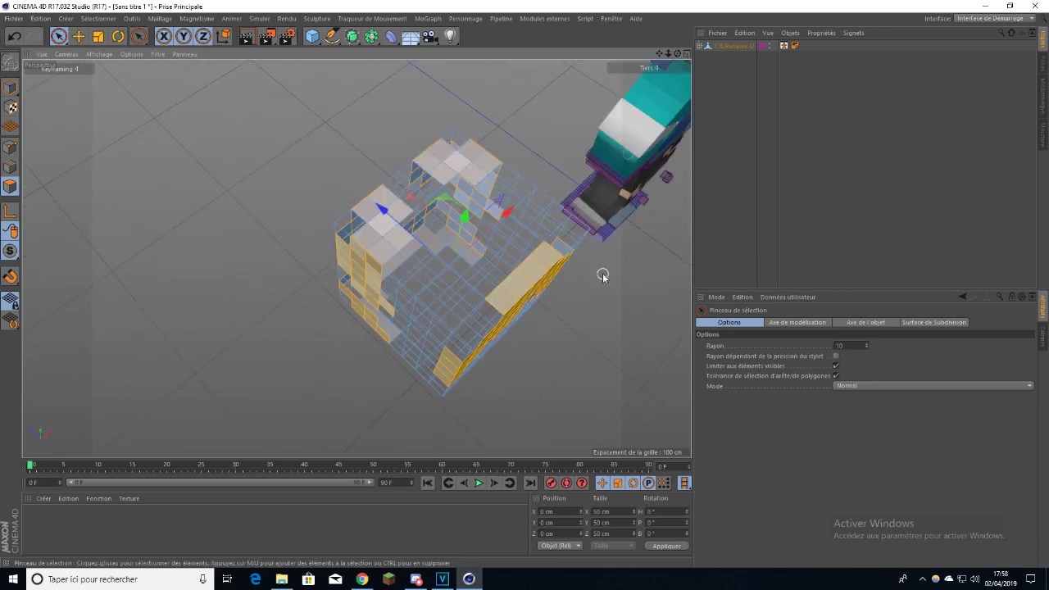
mouse_move(384, 202)
left_mouse_down()
mouse_move(380, 244)
mouse_move(356, 238)
mouse_move(352, 164)
mouse_move(328, 131)
left_mouse_up()
key("ctrl+z")
mouse_move(356, 259)
left_mouse_down("alt")
mouse_move(339, 257)
mouse_move(357, 259)
left_mouse_up("alt")
mouse_move(677, 53)
left_mouse_down()
mouse_move(640, 74)
mouse_move(675, 56)
left_mouse_up()
left_click_drag(356, 259, 351, 250, "alt")
- Start Extrude on the selected hair polygons and set its offset to 1 cm
right_click(350, 249)
left_click(373, 327)
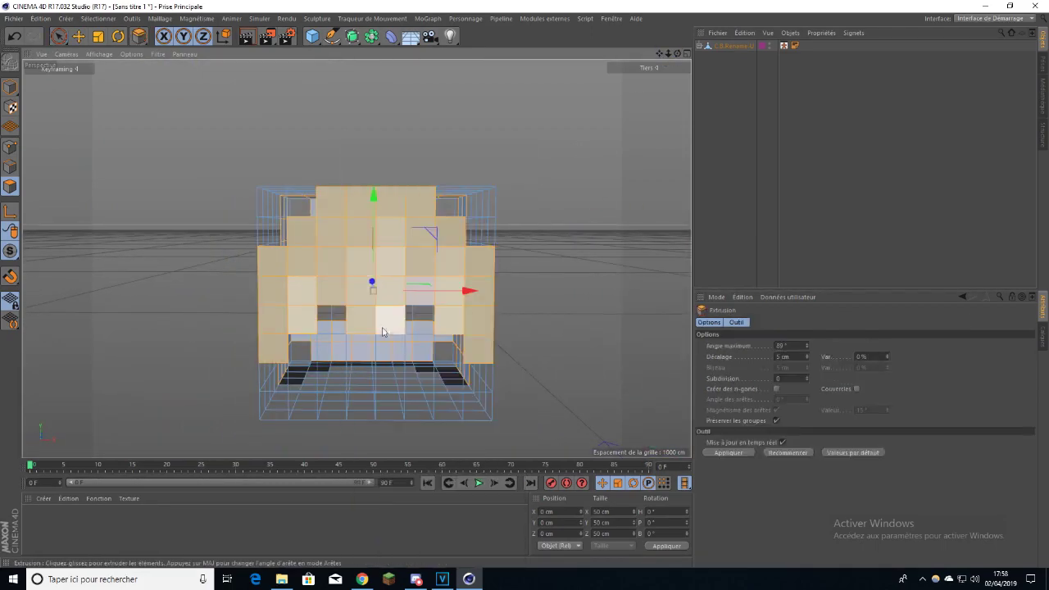
left_click(780, 358)
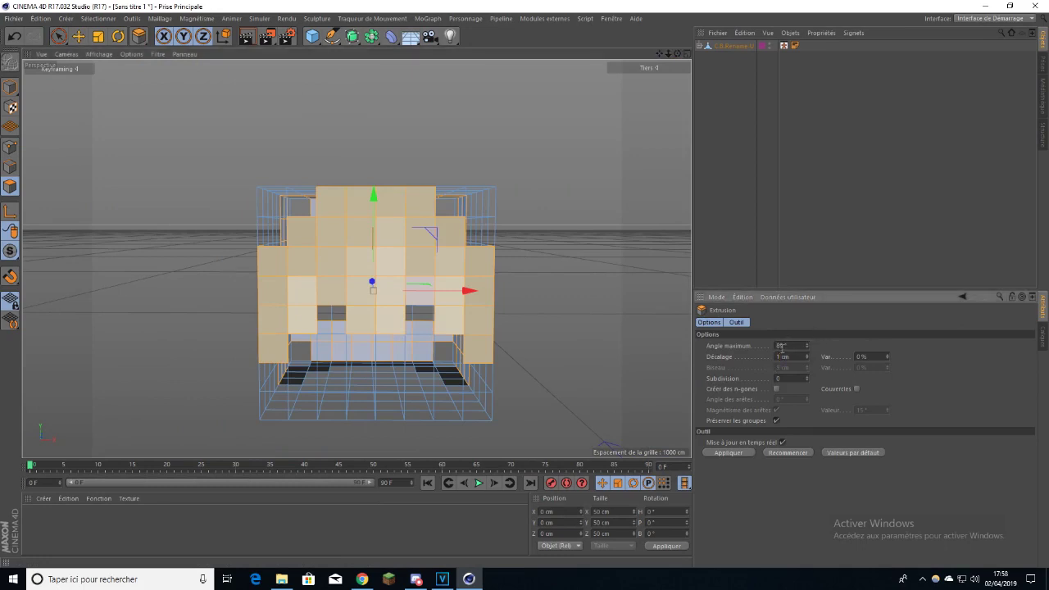
key("ctrl+z")
key("space")
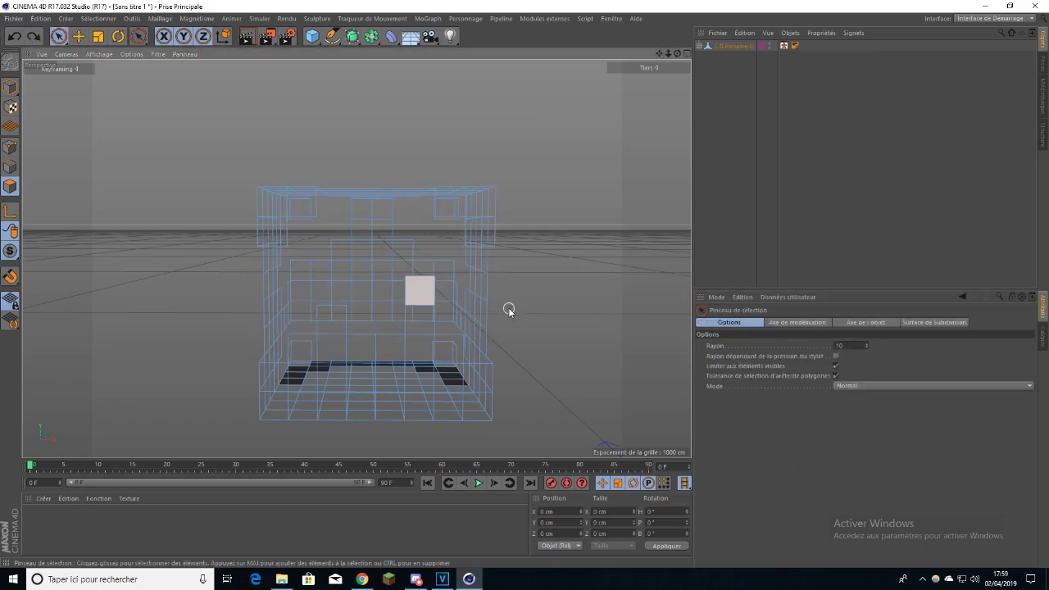
key("ctrl+y")
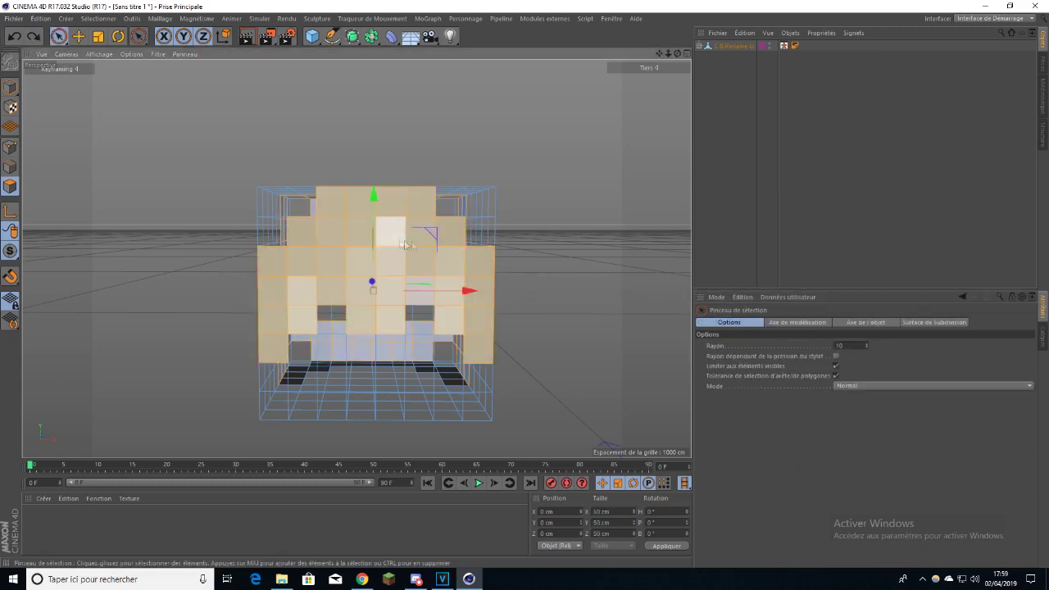
- Extrude the selected hair polygons by 1 cm with the maximum angle set to 91°
right_click(585, 281)
left_click(459, 327)
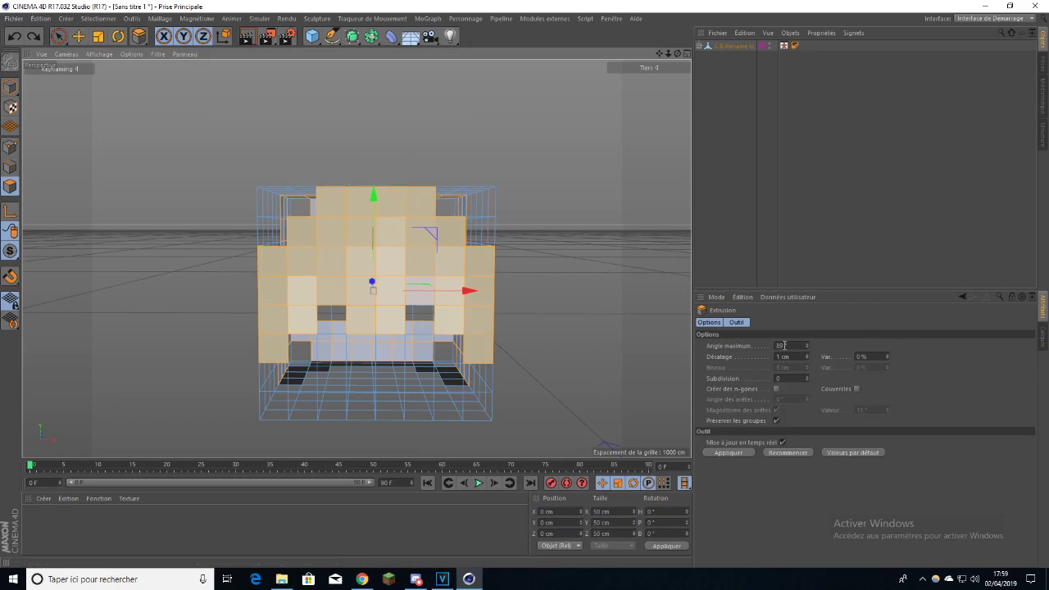
double_click(785, 345)
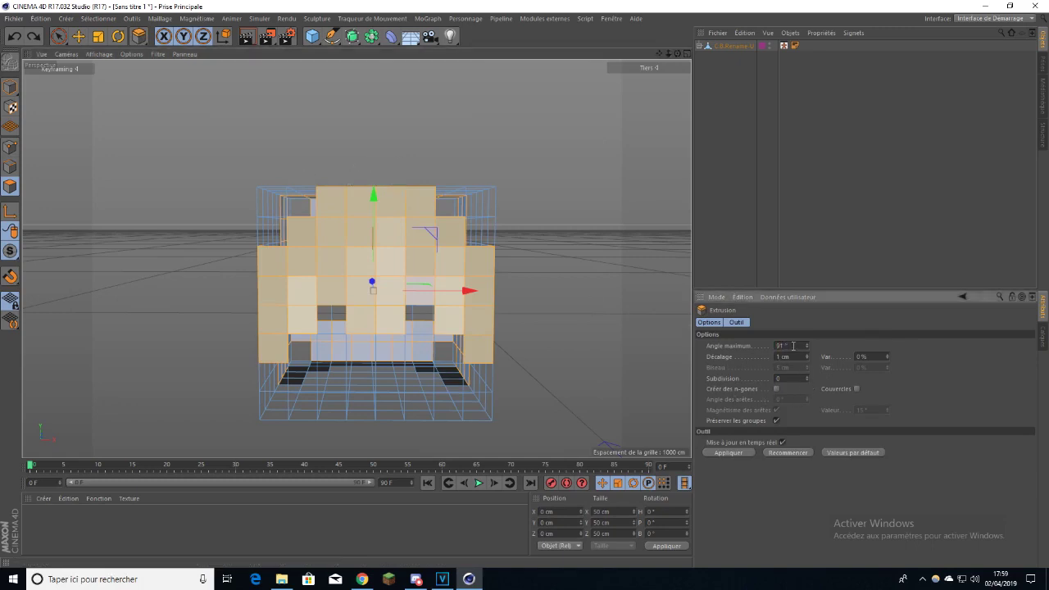
type("91")
key("Return")
left_click_drag(677, 54, 123, 66)
left_click_drag(356, 259, 356, 258)
left_click(554, 162)
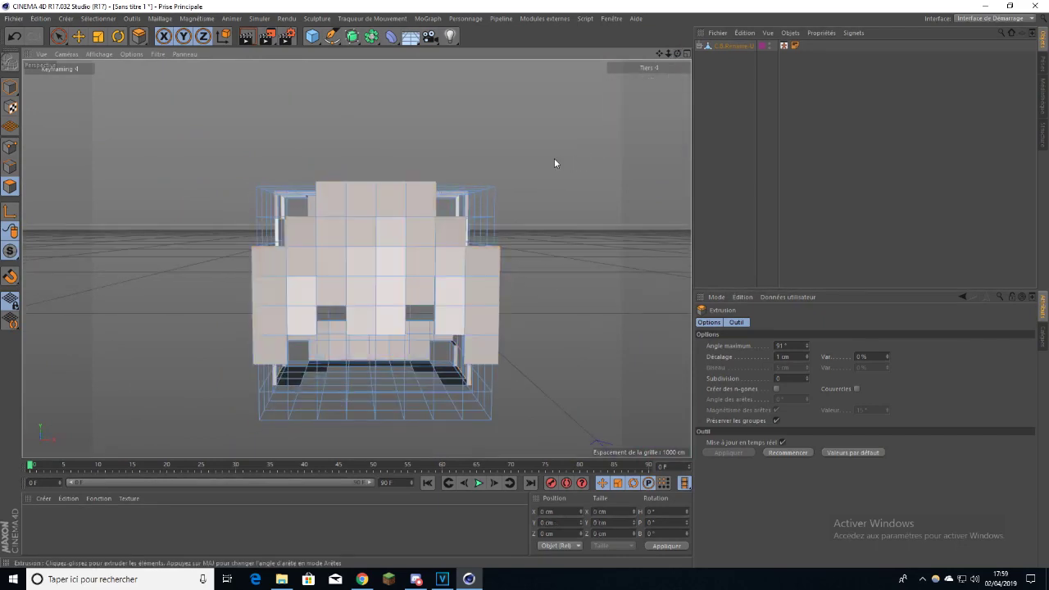
- Select scattered individual polygons across the front of the extruded hair layer
left_click(59, 37)
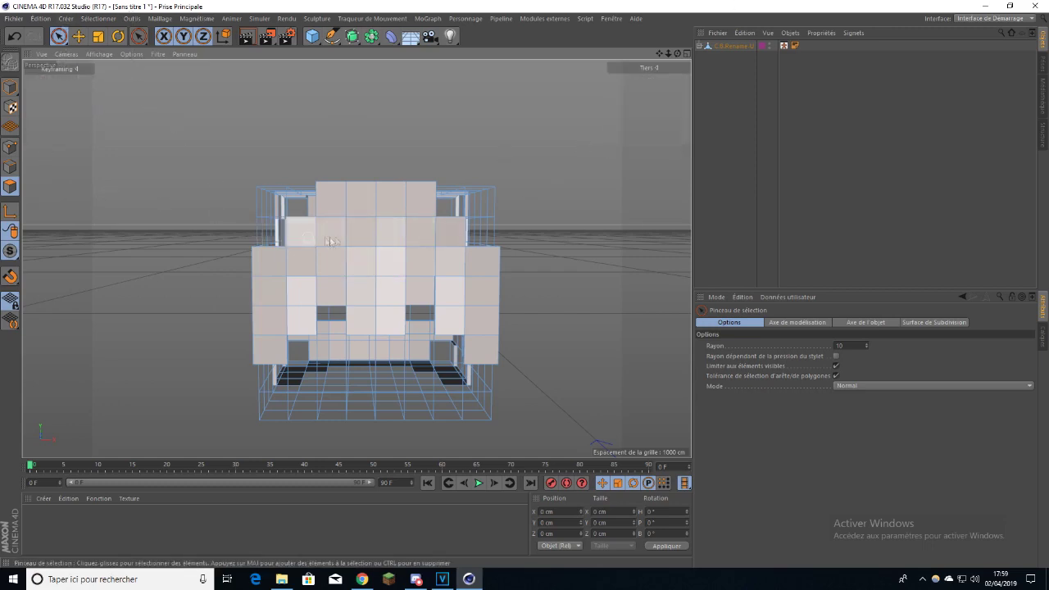
left_click(301, 232)
left_click(421, 262, "shift")
left_click(391, 199, "shift")
left_click(301, 291, "shift")
left_click(271, 291, "shift")
left_click(271, 350, "shift")
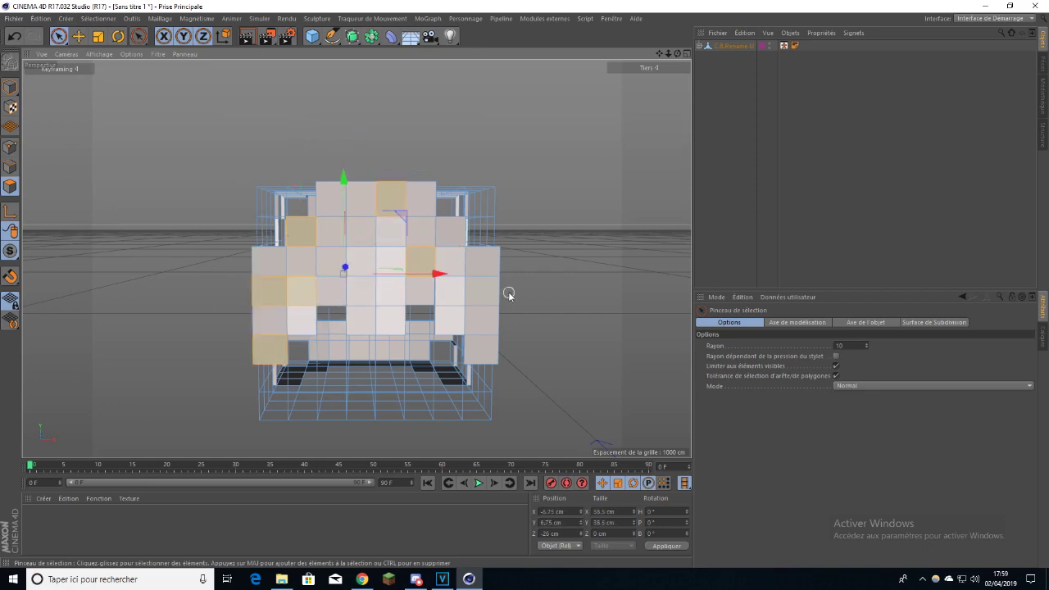
left_click(484, 328, "shift")
left_click(332, 263, "shift")
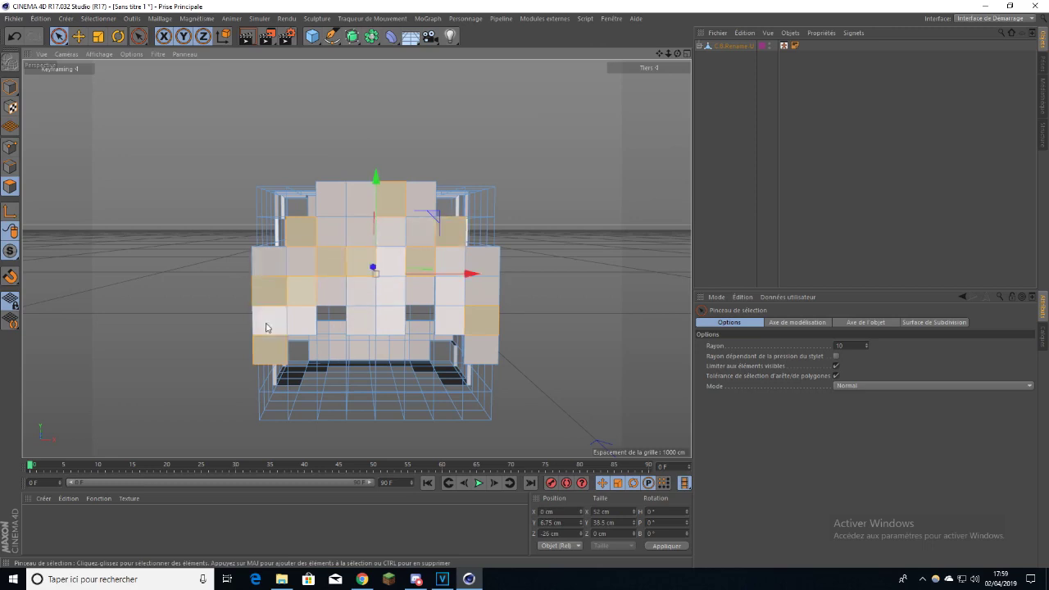
- Extrude the scattered front hair polygons with a 91° maximum angle and a 2 cm offset
right_click(291, 302)
left_click(318, 327)
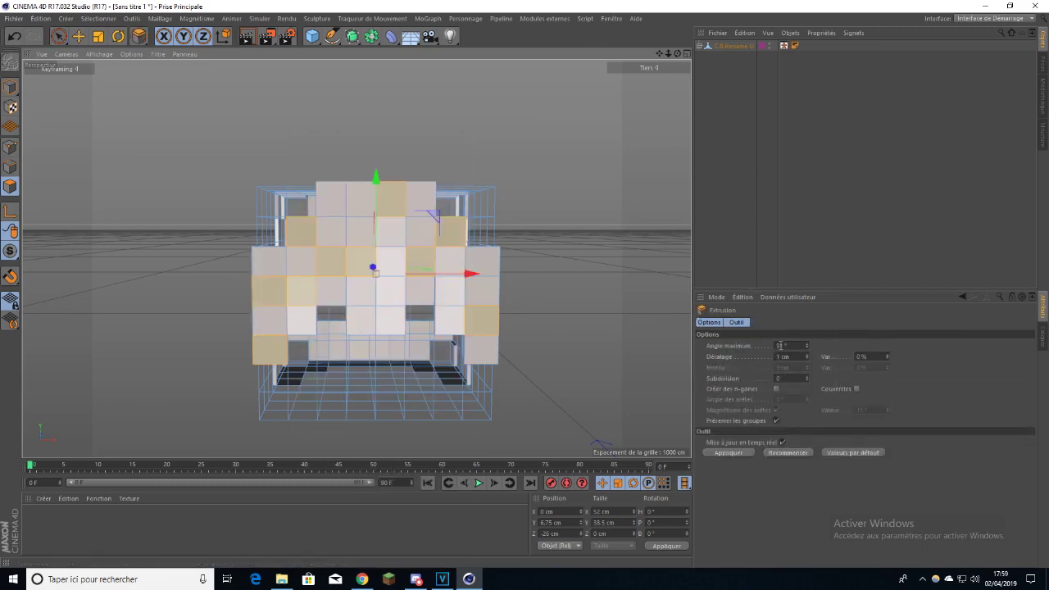
left_click(781, 345)
type("89")
key("Return")
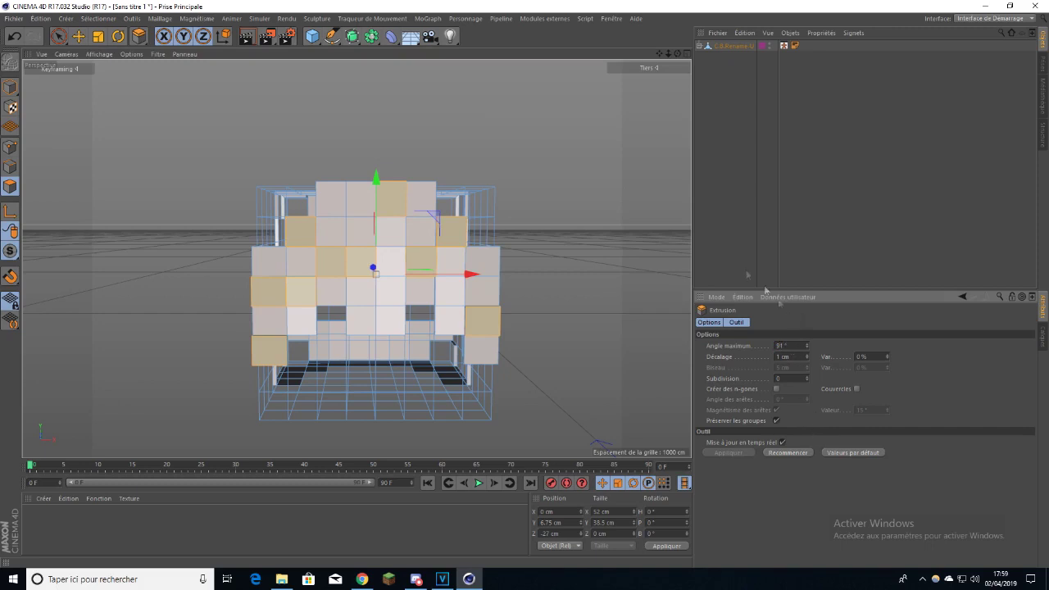
left_click_drag(678, 54, 492, 72)
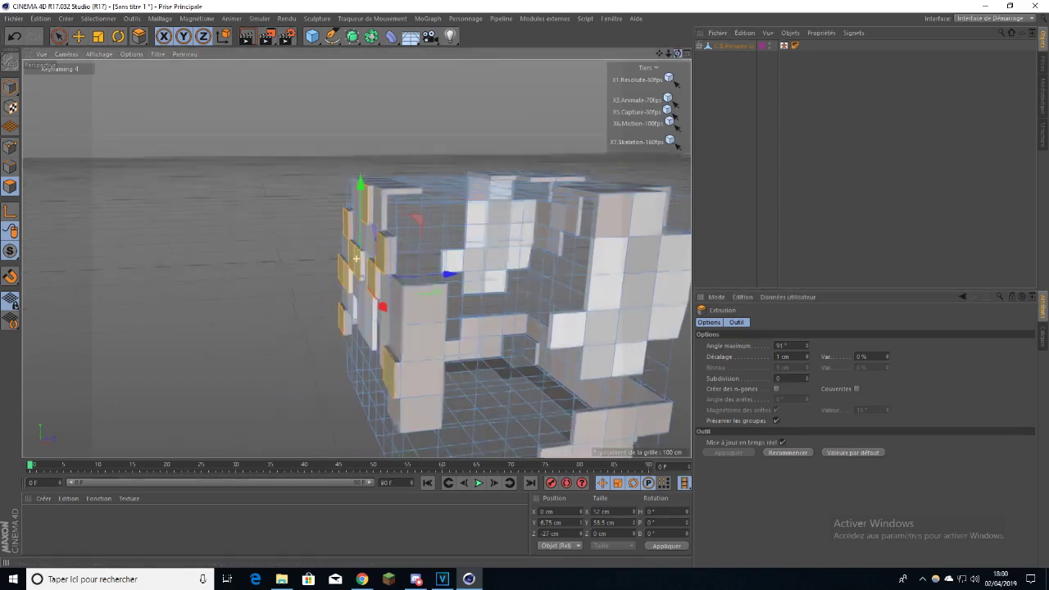
left_click(778, 356)
scroll(779, 356, "up", 1)
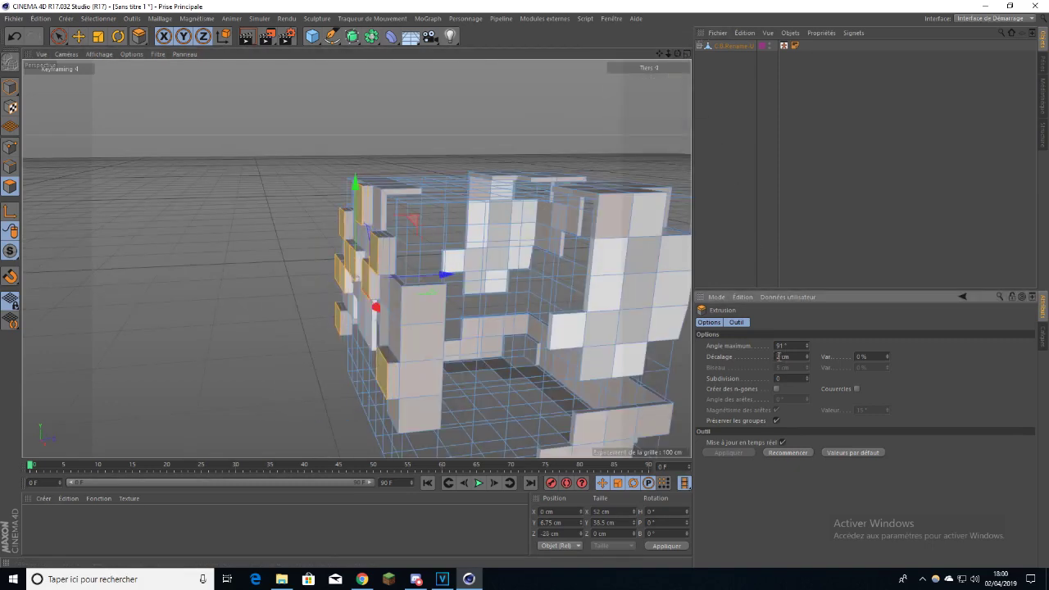
- Extrude three scattered polygons on the front of the hair by 3 cm with a 91° maximum angle
left_click_drag(678, 54, 654, 60)
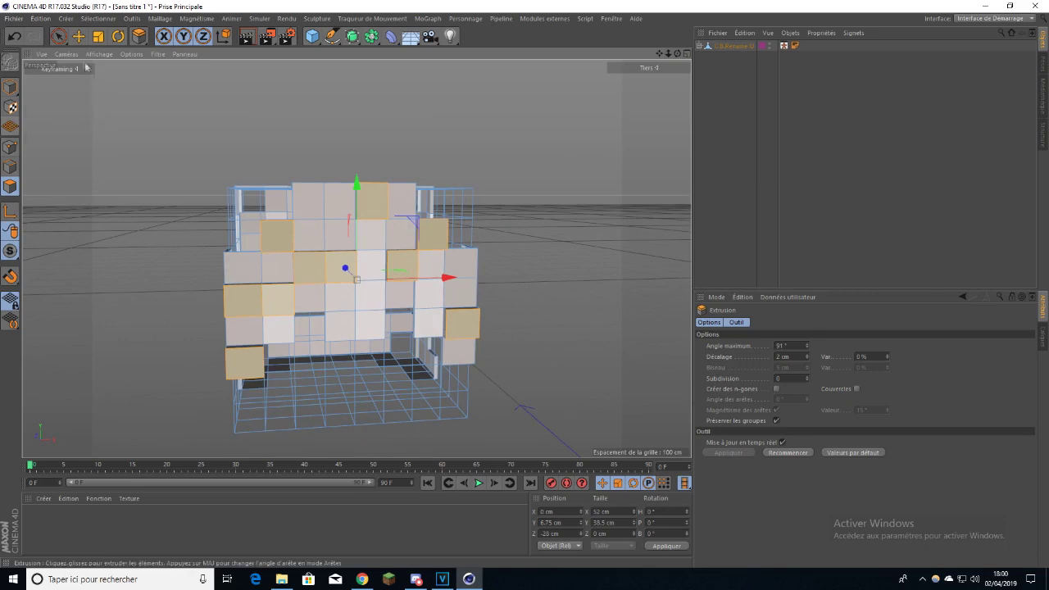
left_click(59, 37)
left_click(313, 205)
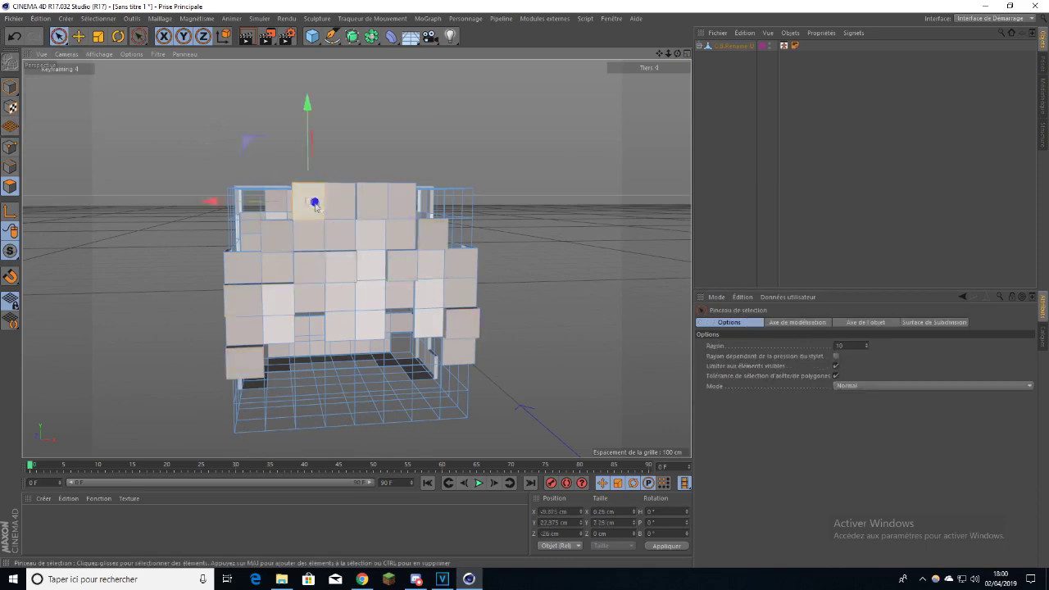
left_click(345, 334, "shift")
left_click(458, 266, "shift")
right_click(461, 264)
left_click(499, 328)
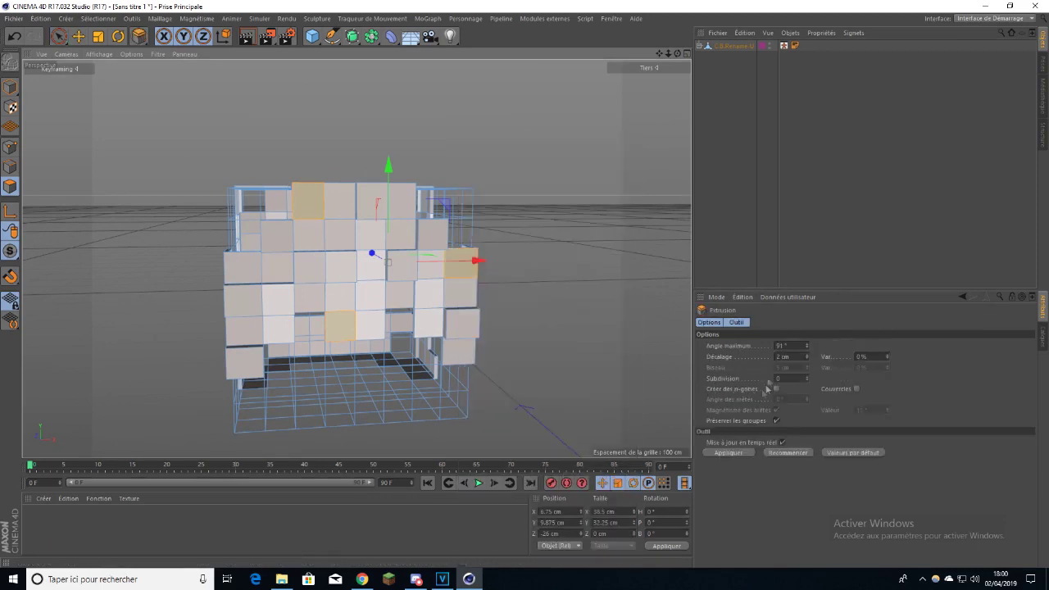
left_click(783, 358)
type("3")
key("Return")
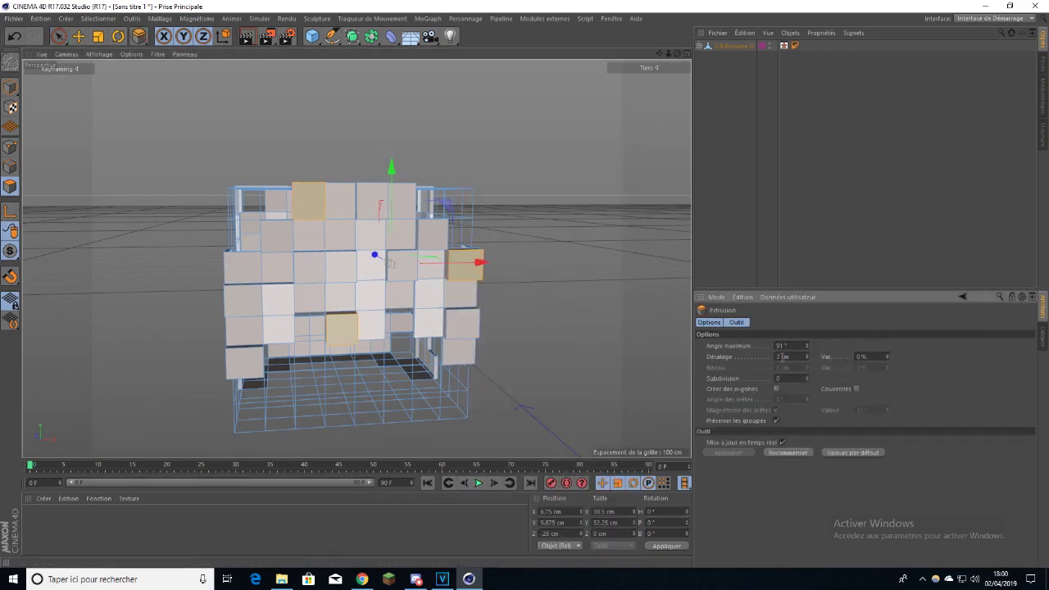
- Select the block of hair polygons on one side of the head and start Extrude
left_click_drag(677, 54, 593, 60)
mouse_move(678, 54)
left_mouse_down()
mouse_move(395, 41)
mouse_move(493, 50)
mouse_move(633, 37)
mouse_move(674, 69)
mouse_move(677, 52)
left_mouse_up()
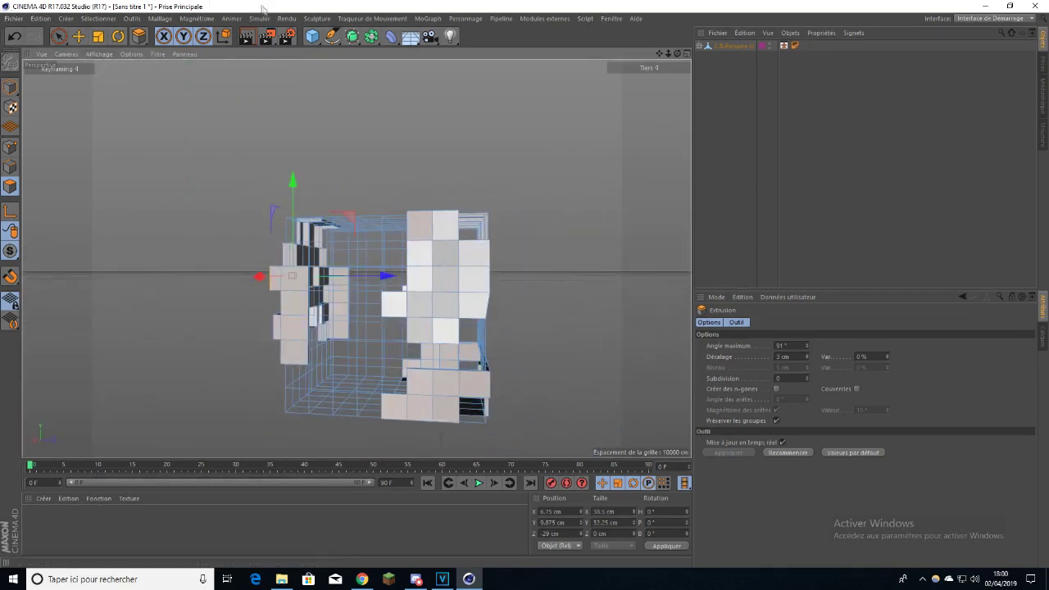
left_click(58, 37)
mouse_move(392, 305)
left_mouse_down()
mouse_move(427, 300)
mouse_move(433, 230)
mouse_move(458, 260)
left_mouse_up()
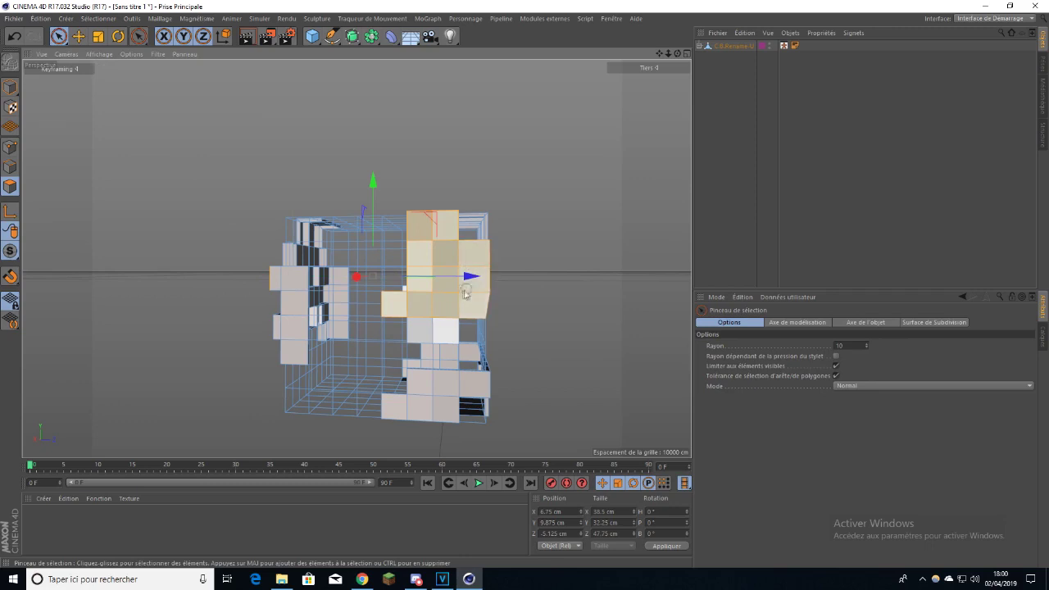
right_click(437, 295)
left_click(464, 327)
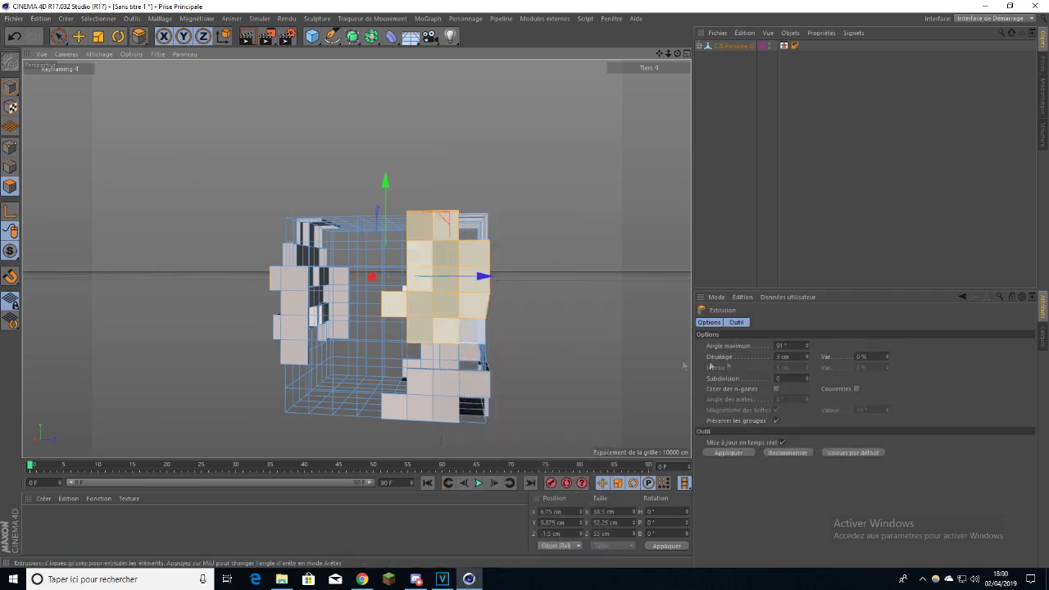
- Try to extrude the currently selected side and front hair polygons by 3 cm
double_click(781, 356)
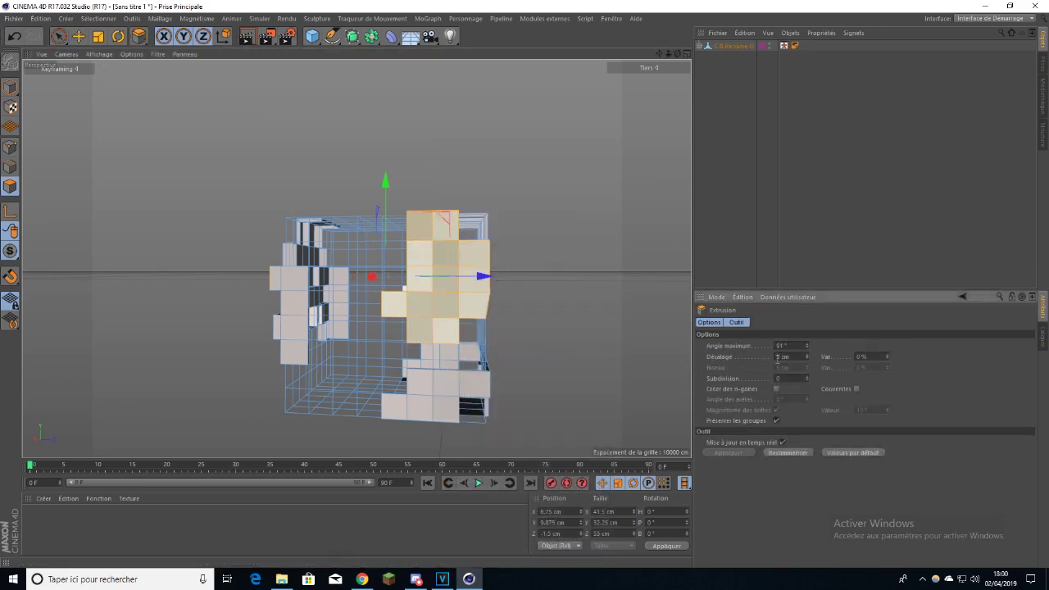
type("3")
key("Return")
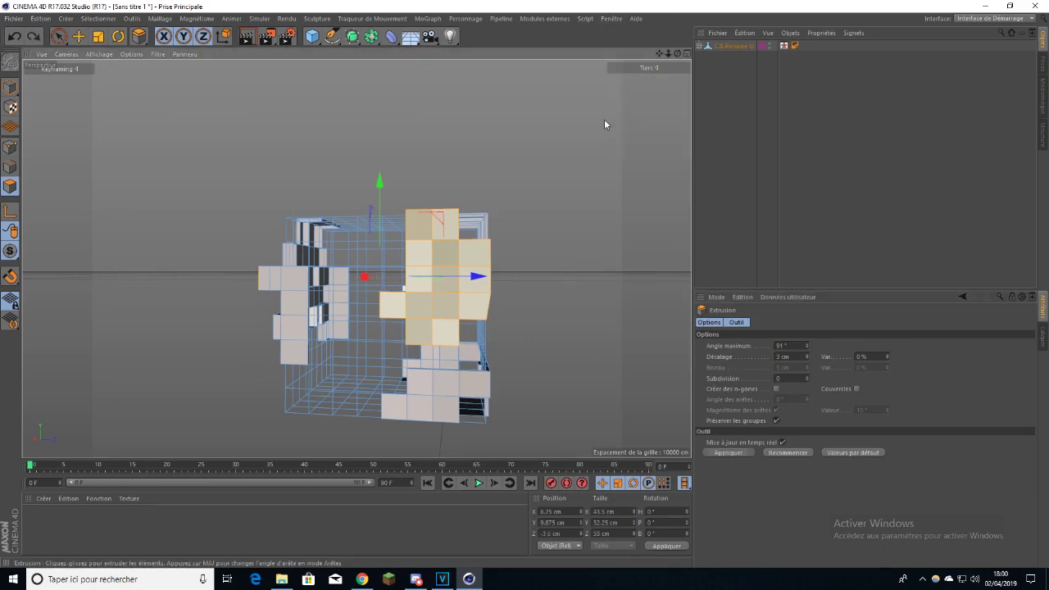
key("ctrl+z")
- Deselect the front hair polygons and extrude only the side hair polygons by 3 cm with an 89° maximum angle
left_click_drag(677, 54, 328, 262)
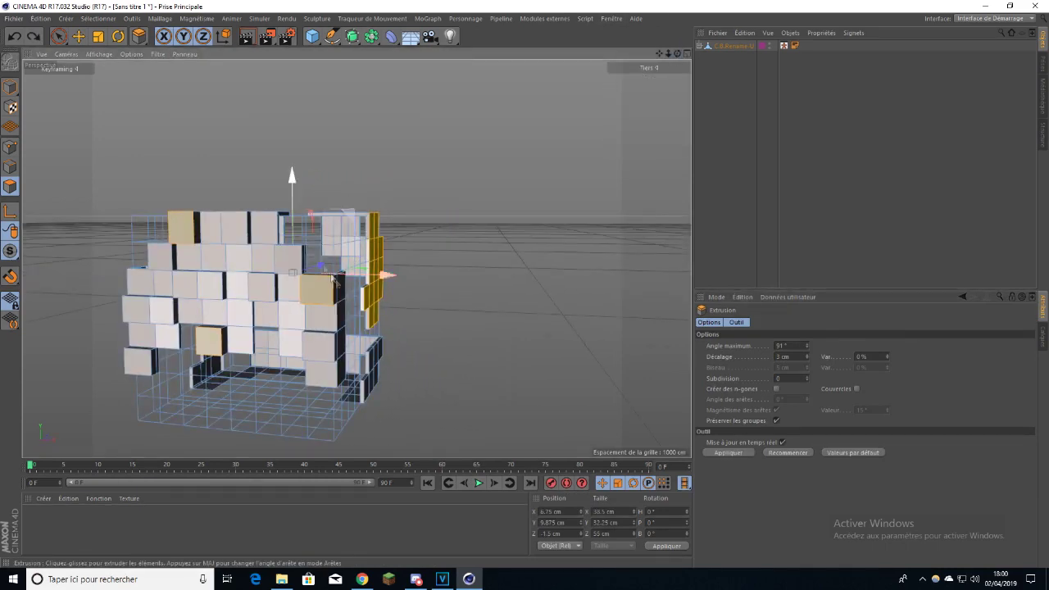
left_click(207, 343, "ctrl")
left_click(181, 226, "ctrl")
left_click(788, 357)
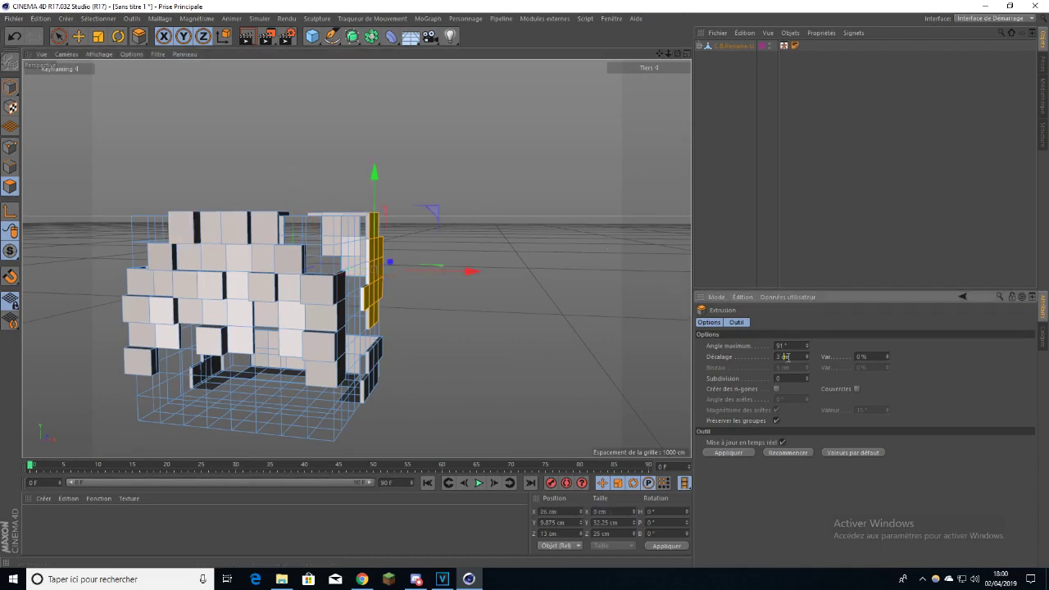
key("Return")
left_click_drag(679, 54, 705, 298)
left_click(782, 346)
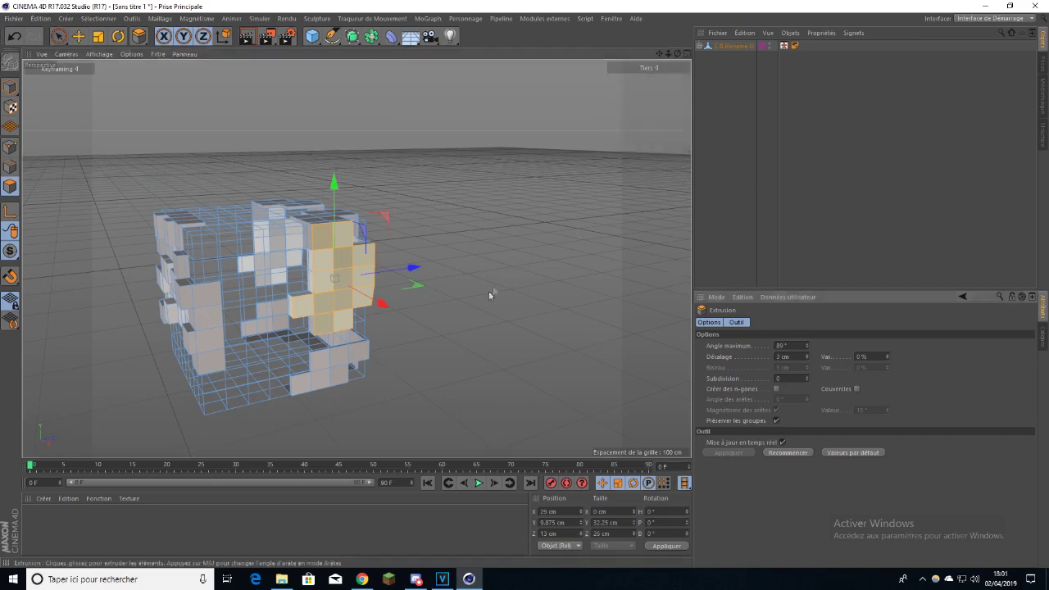
- Extrude the matching hair polygons on the opposite side of the head by 3 cm with an 89° maximum angle
scroll(497, 283, "up", 3)
left_click_drag(677, 53, 554, 45)
left_click_drag(677, 54, 358, 70)
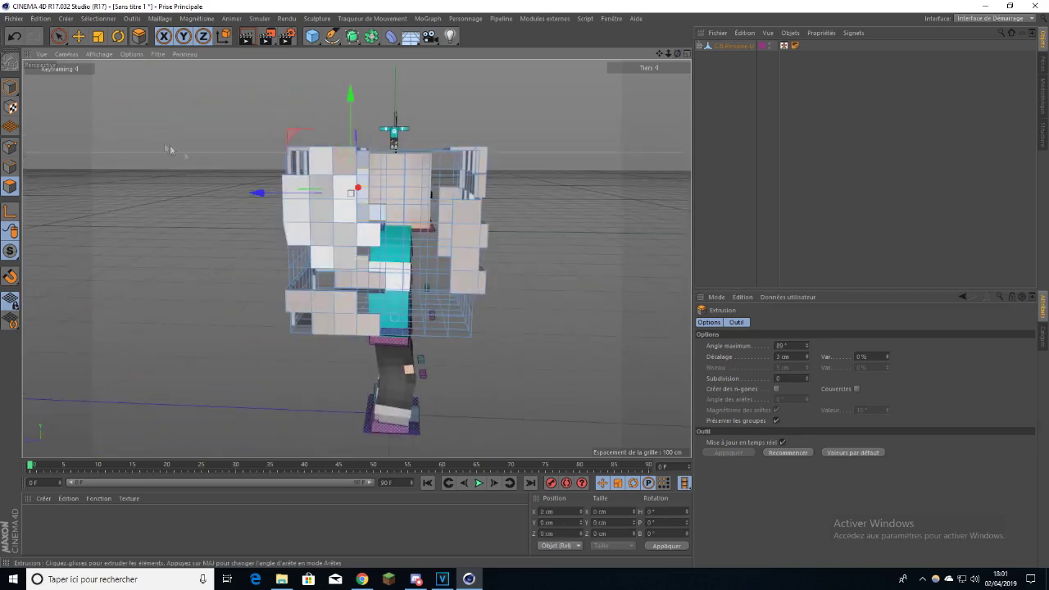
left_click(164, 147)
left_click(58, 37)
mouse_move(323, 162)
left_mouse_down()
mouse_move(336, 190)
mouse_move(332, 246)
mouse_move(345, 260)
mouse_move(301, 196)
left_mouse_up()
right_click(333, 210)
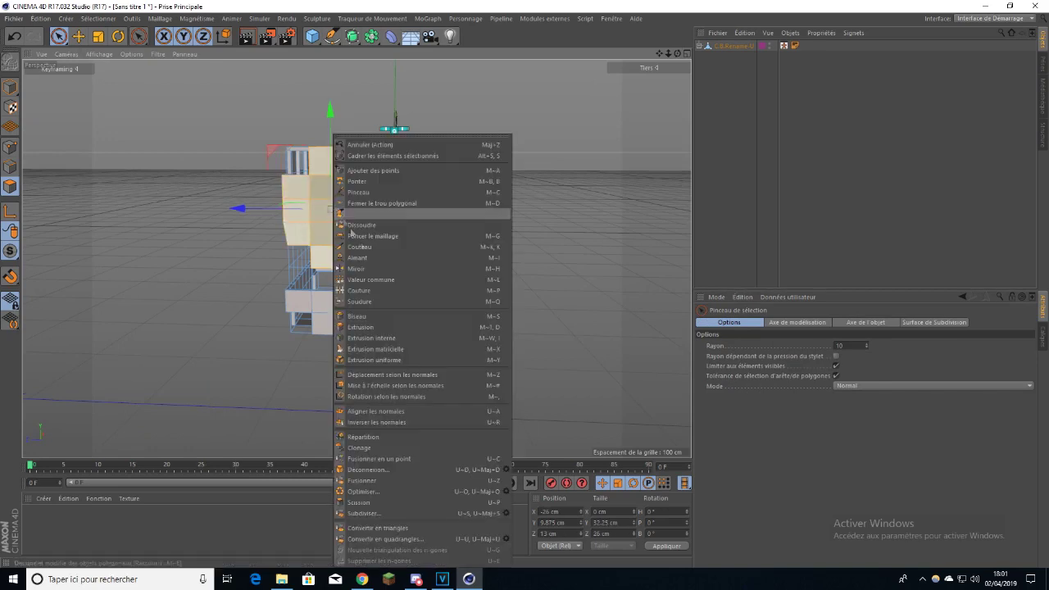
left_click(358, 327)
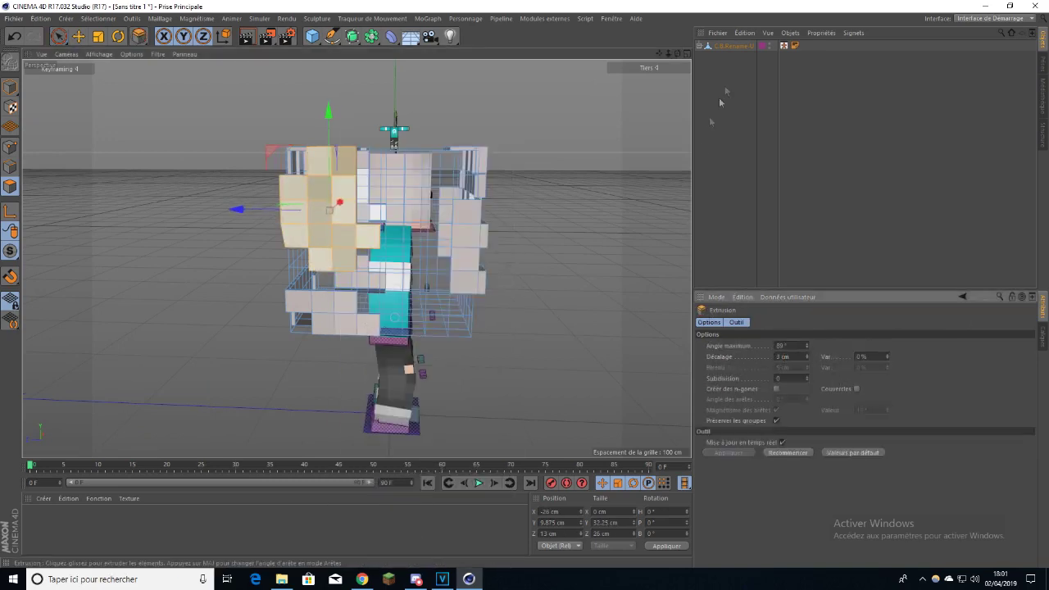
- Switch to model mode and set the hair object's X position to 0 cm to place it on the character's head
left_click_drag(677, 54, 485, 41)
left_click_drag(669, 55, 603, 41)
left_click(10, 87)
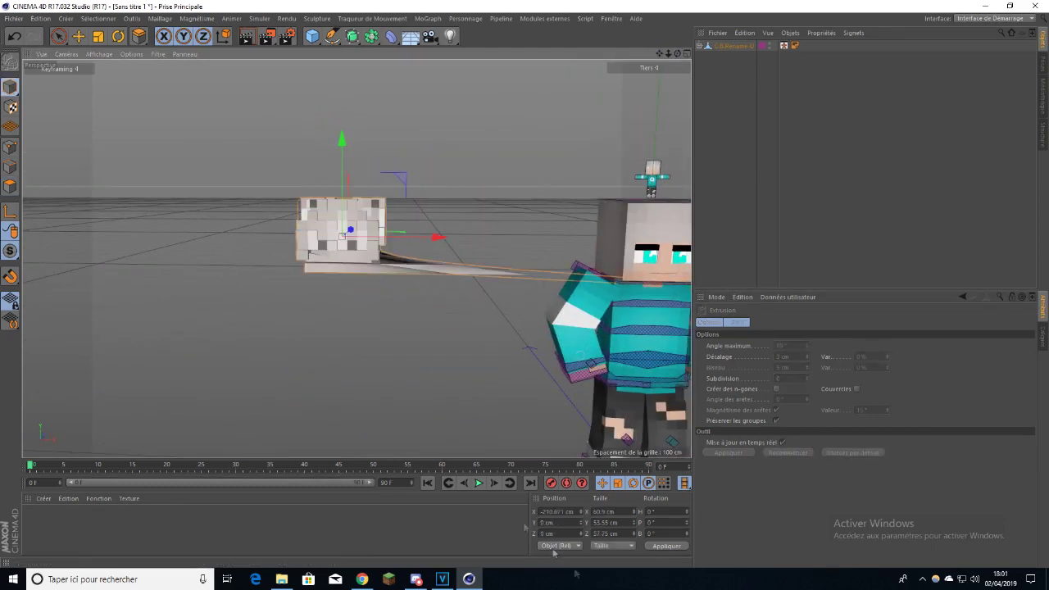
double_click(561, 512)
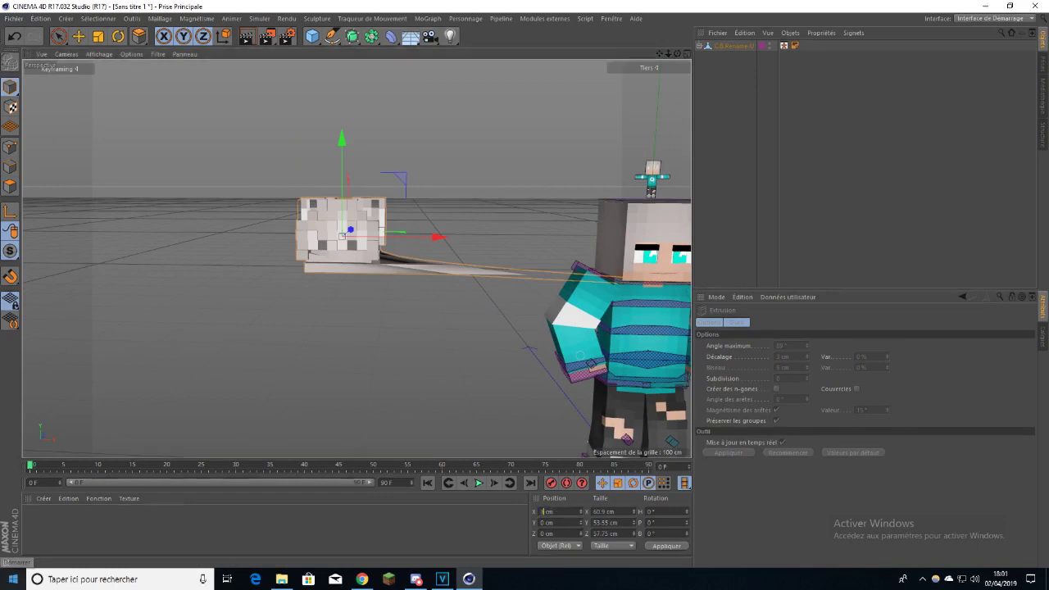
type("0")
key("Return")
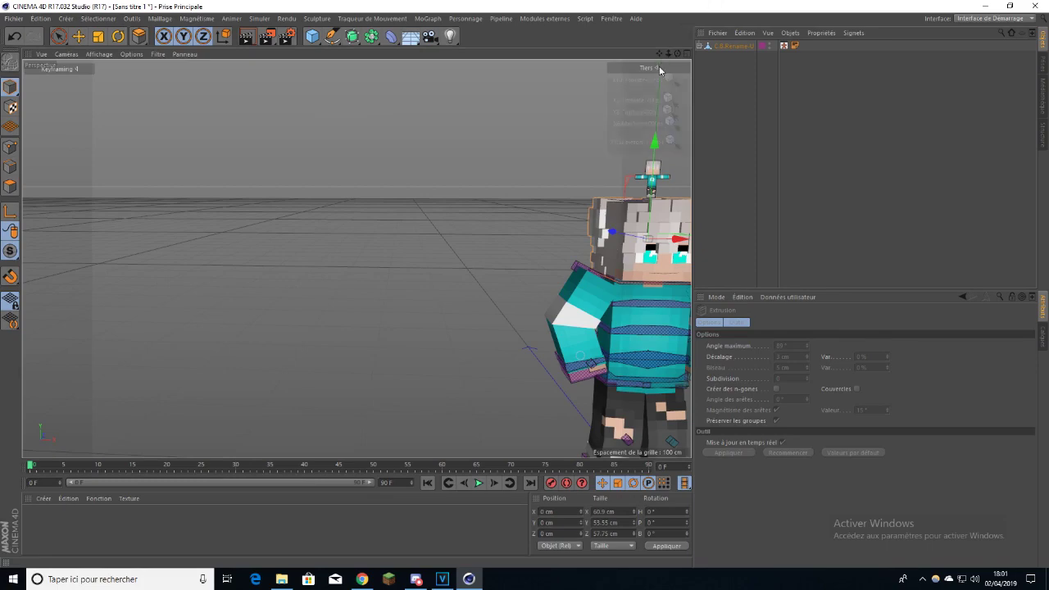
left_click_drag(659, 55, 385, 42)
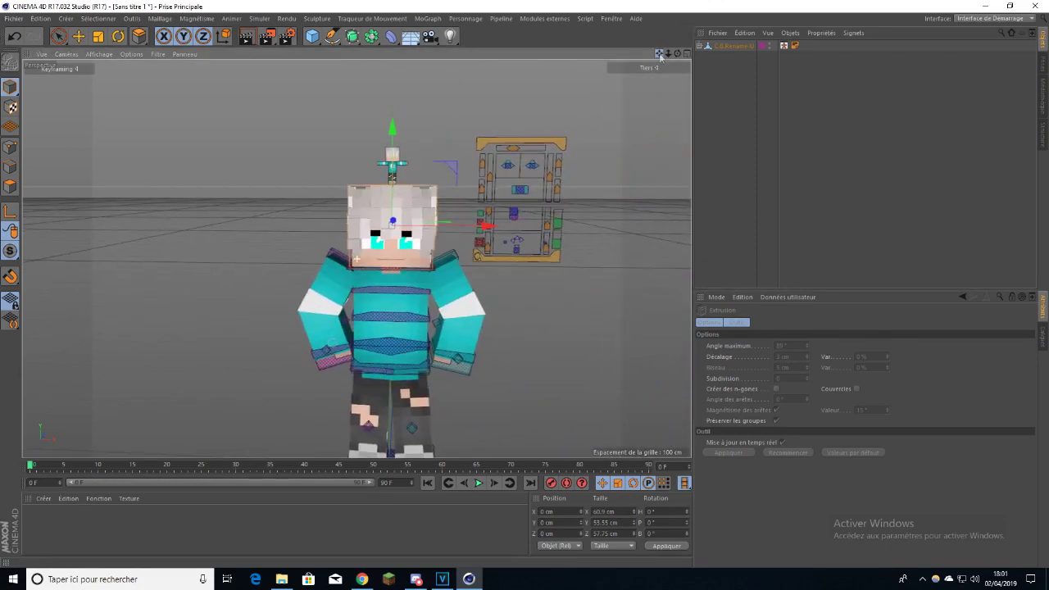
left_click_drag(668, 54, 437, 2)
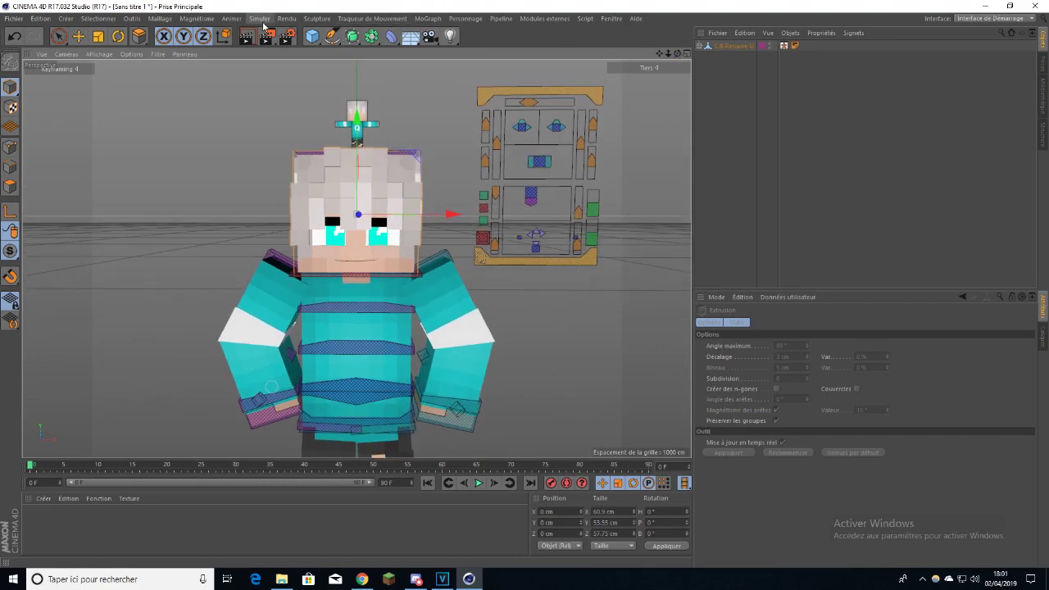
- Select the miniature body controller above the head and set Subdivides in Render to 0 in its Other settings
left_click(78, 36)
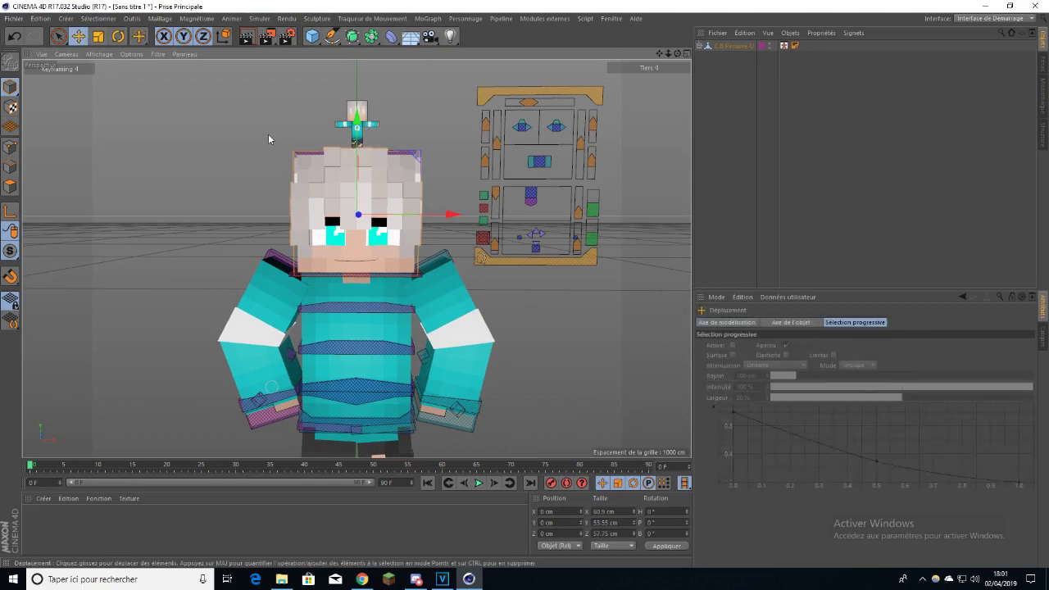
left_click(363, 129)
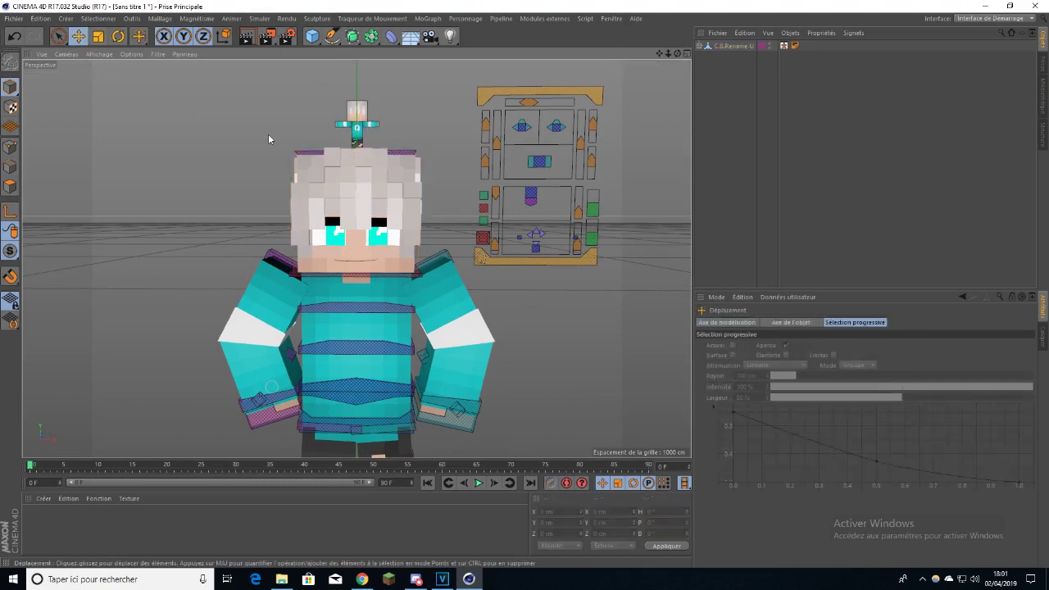
left_click(357, 131)
left_click(829, 325)
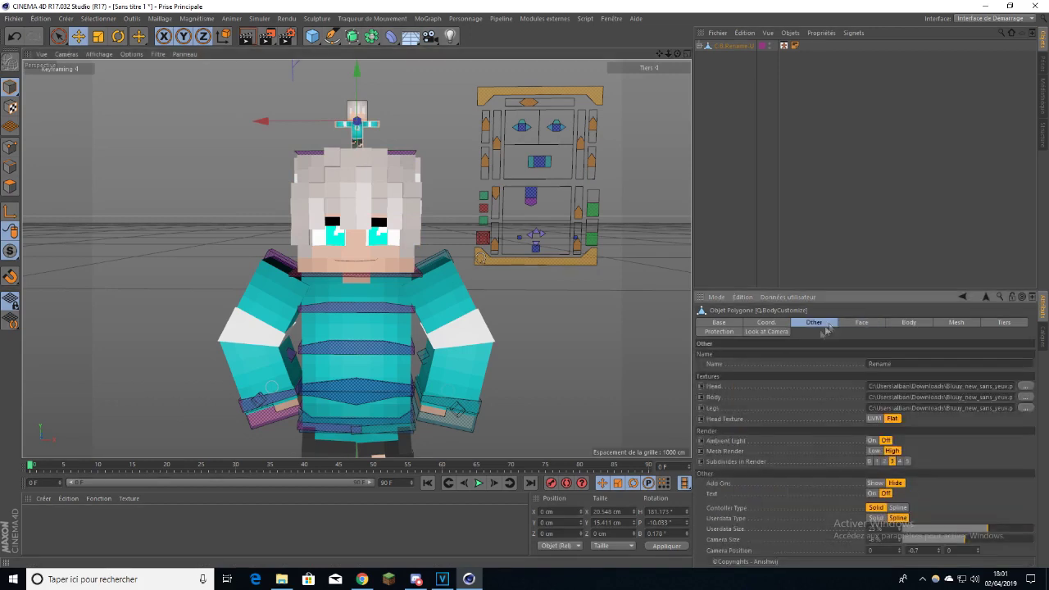
left_click(869, 464)
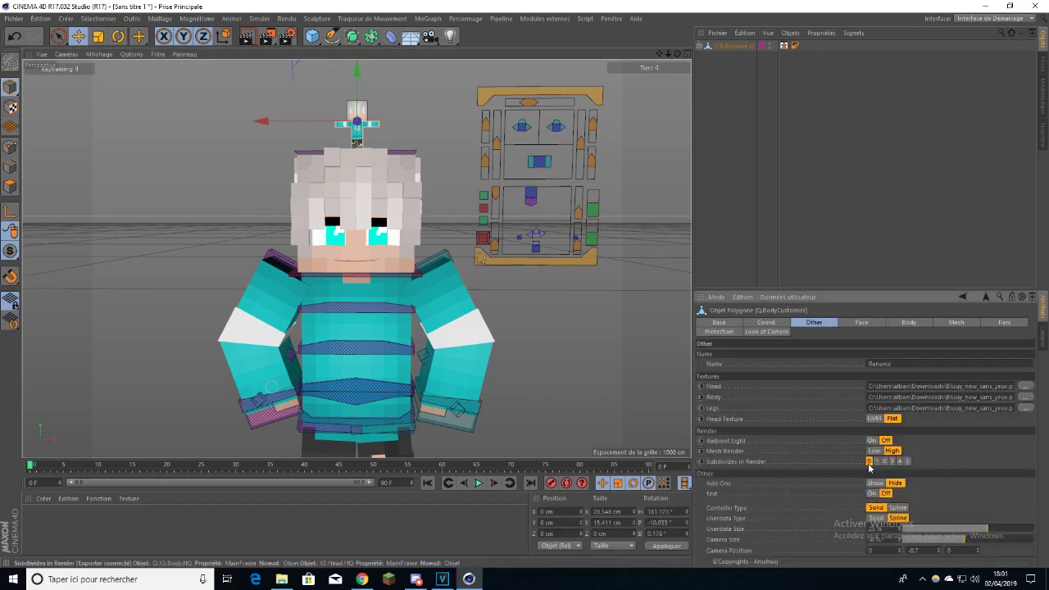
- Render the character in the Picture Viewer with Subdivides in Render at 3, and again with it at 0
left_click(891, 463)
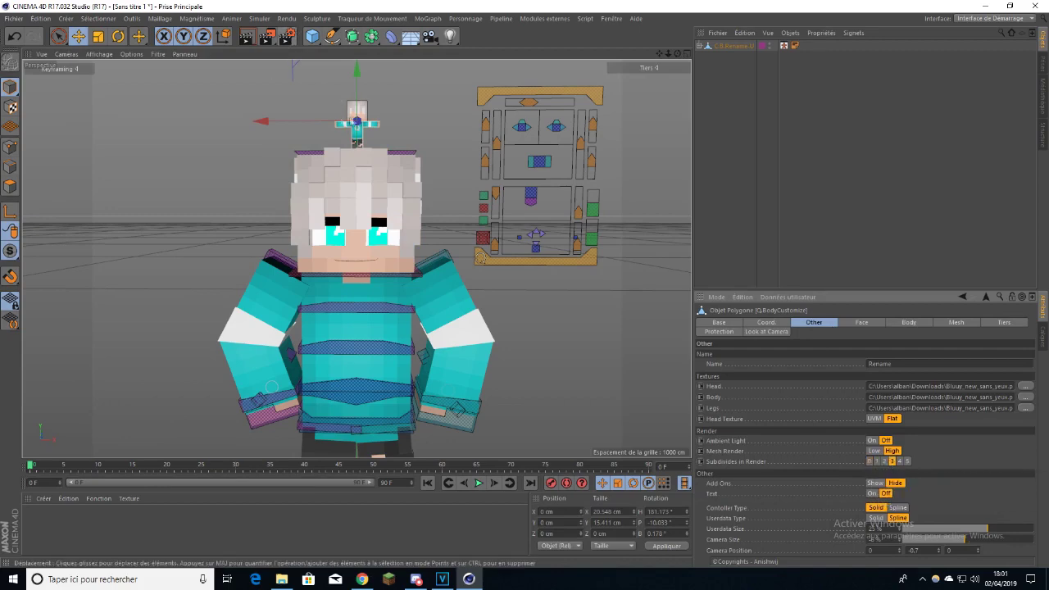
left_click(266, 38)
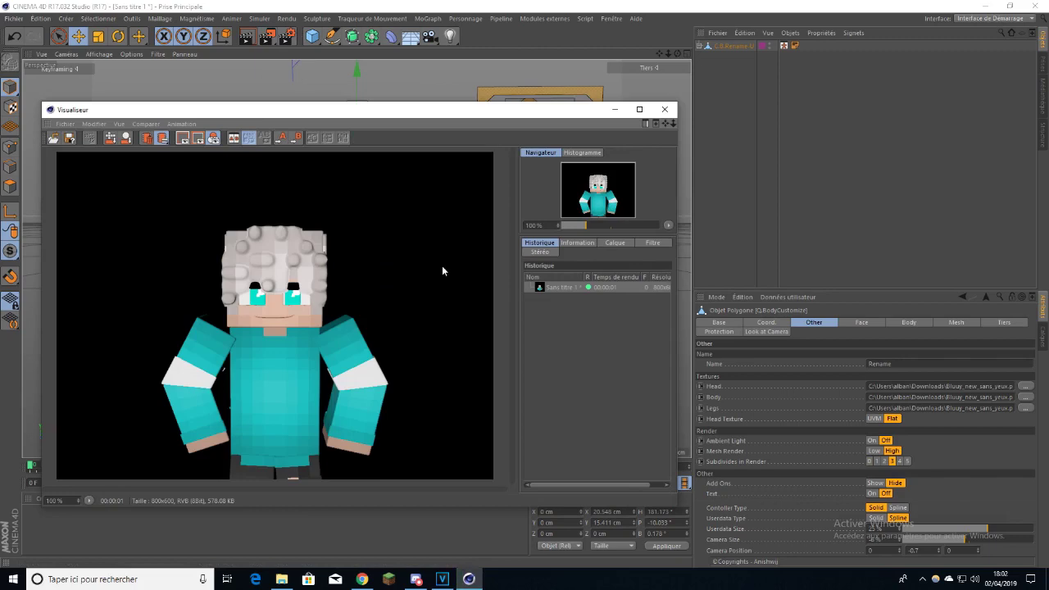
left_click(664, 110)
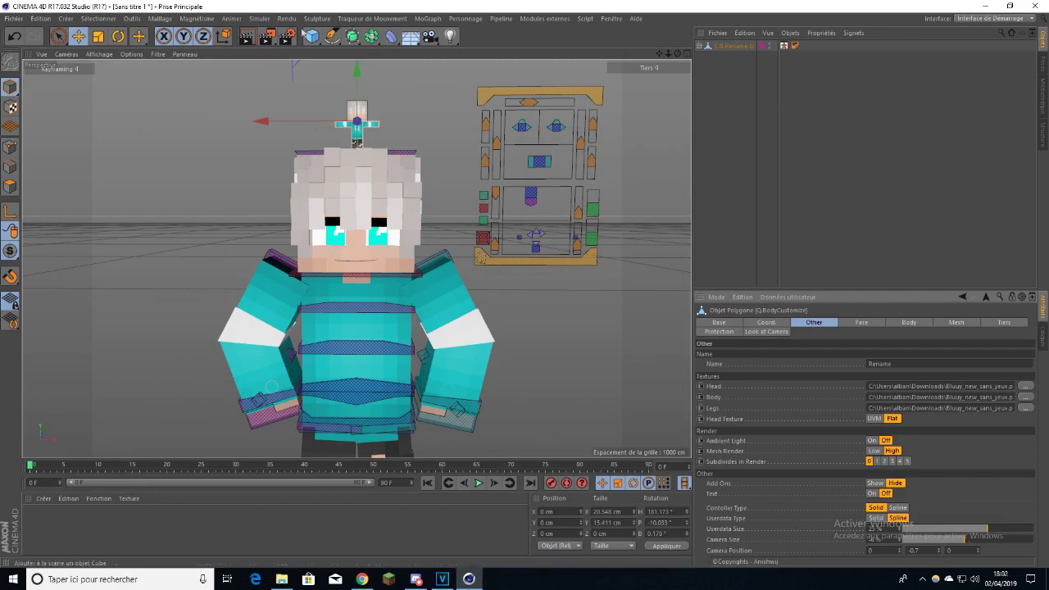
left_click(267, 37)
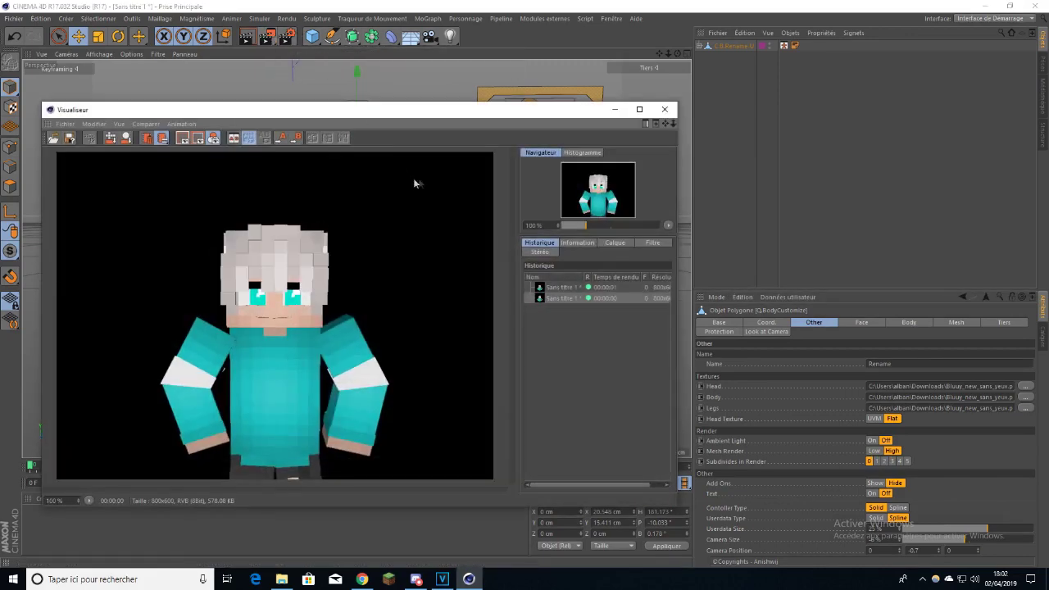
left_click(665, 110)
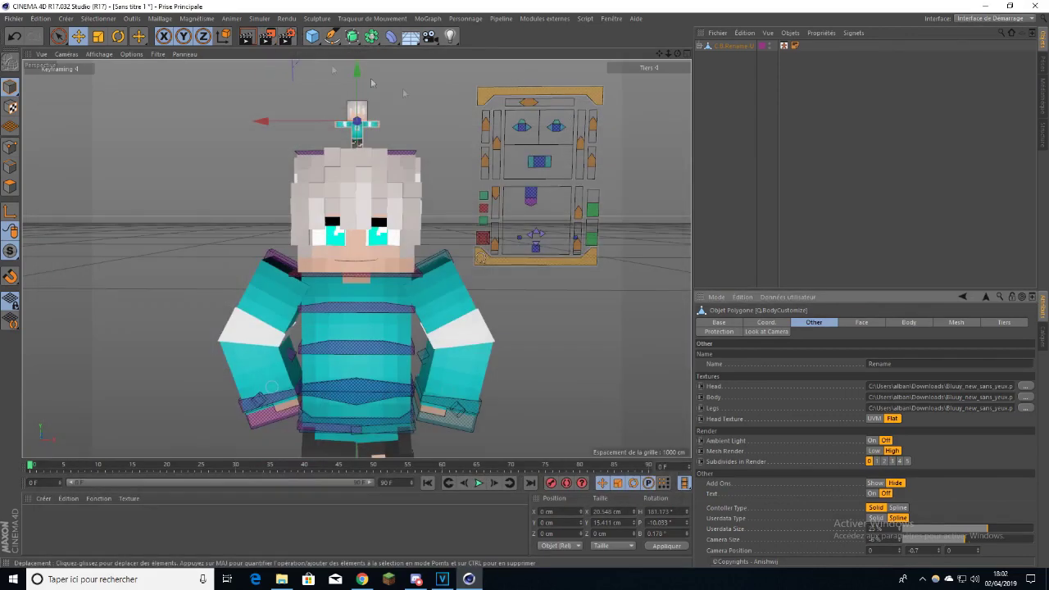
- Open the Mondaze_Lightroom_V3_-_TomtexArtz.lib4d library from the Rig > MSR folder
left_click(14, 18)
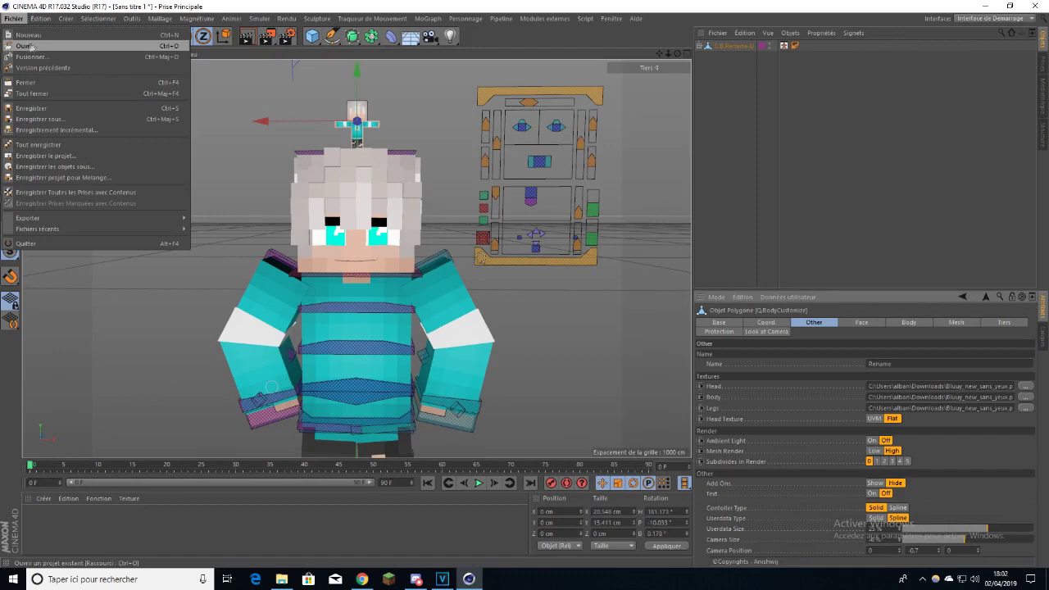
left_click(26, 46)
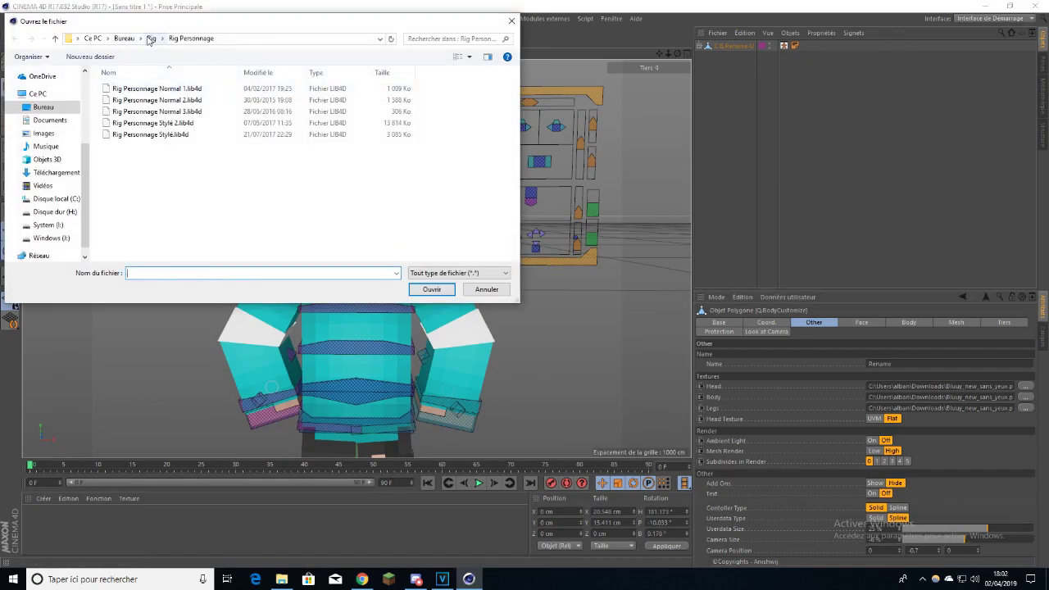
left_click(150, 40)
double_click(156, 100)
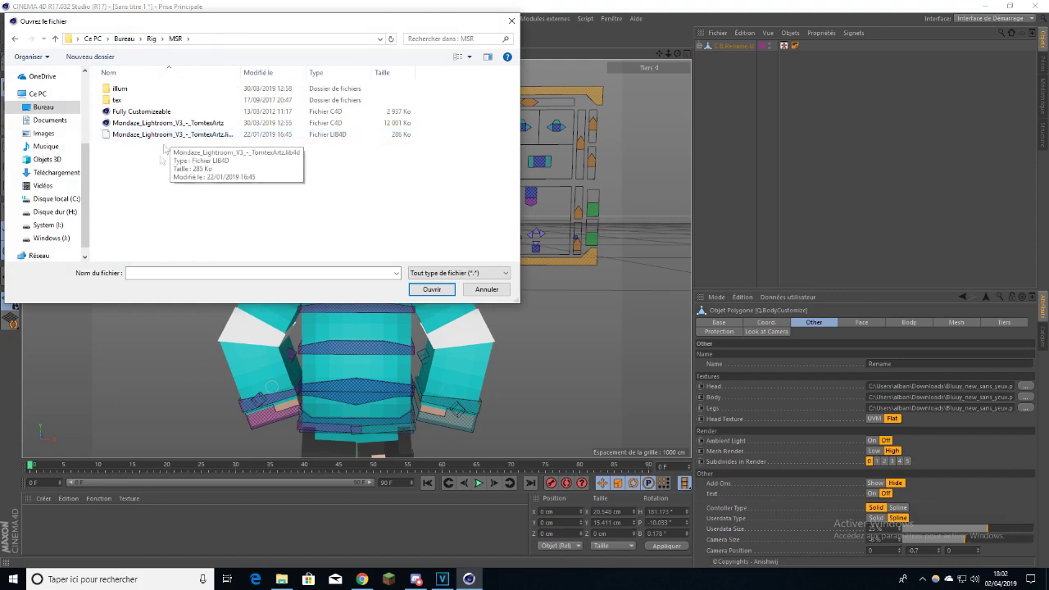
double_click(172, 135)
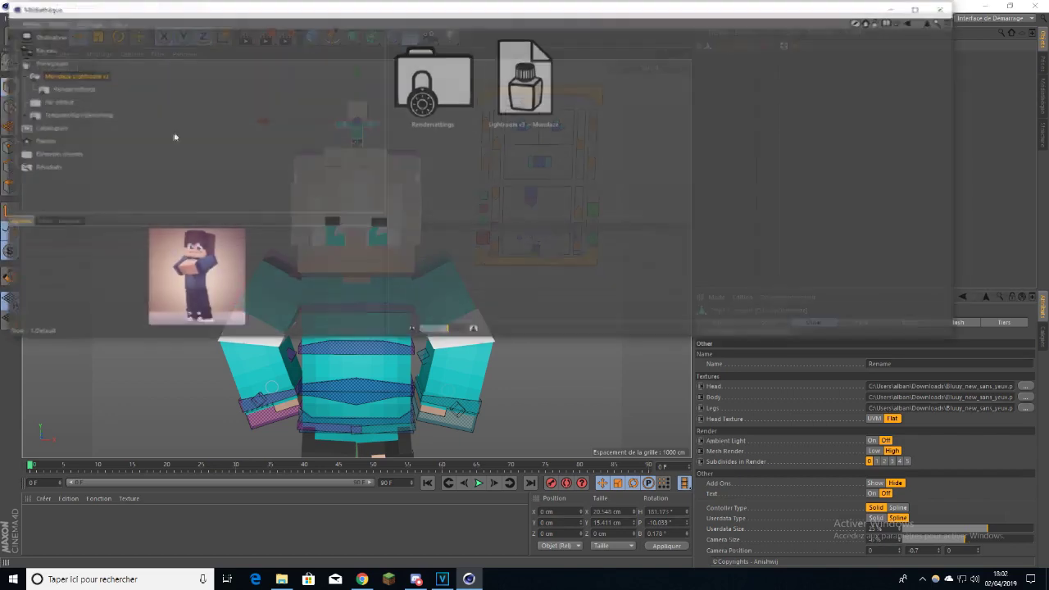
- Load the 1. Best Settings preset from Rendersettings and return to the Mondaze Lightroom v3 folder
double_click(434, 100)
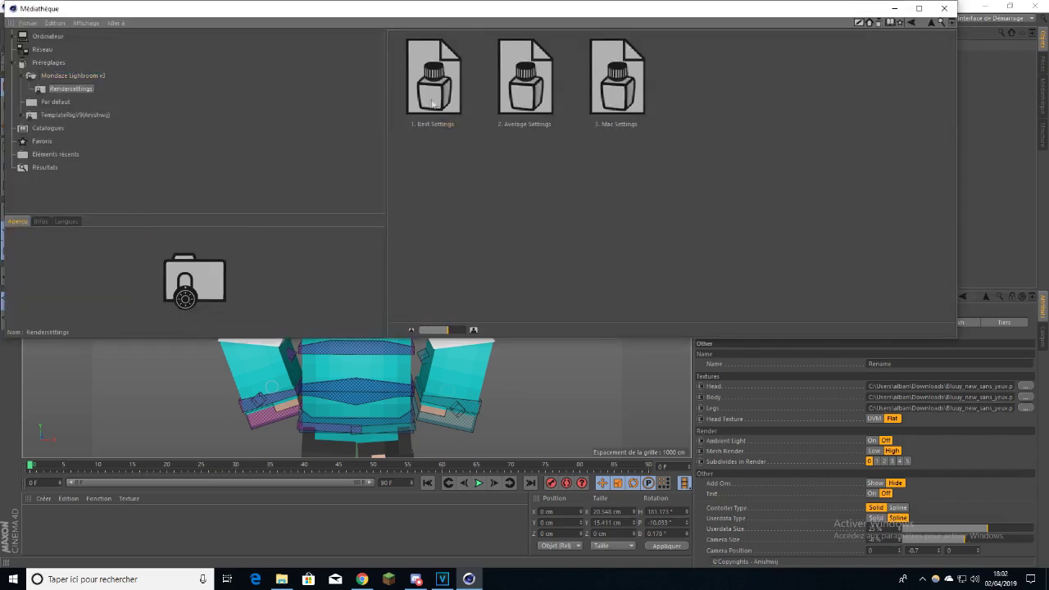
left_click(433, 105)
left_click(914, 23)
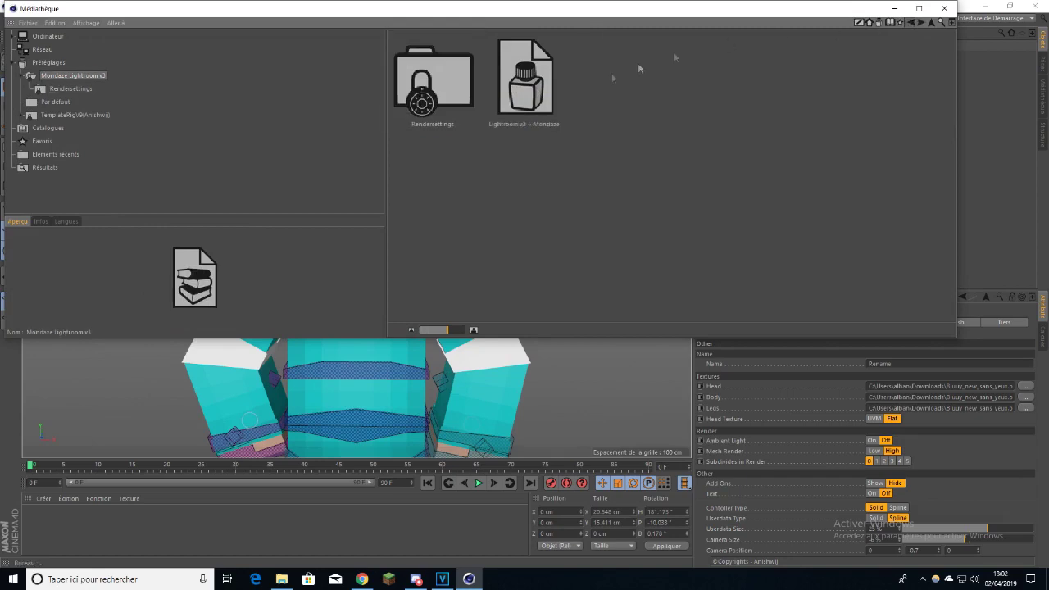
- Add the Lightroom v3 – Mondaze preset to the scene and close the content browser
double_click(548, 94)
left_click(945, 8)
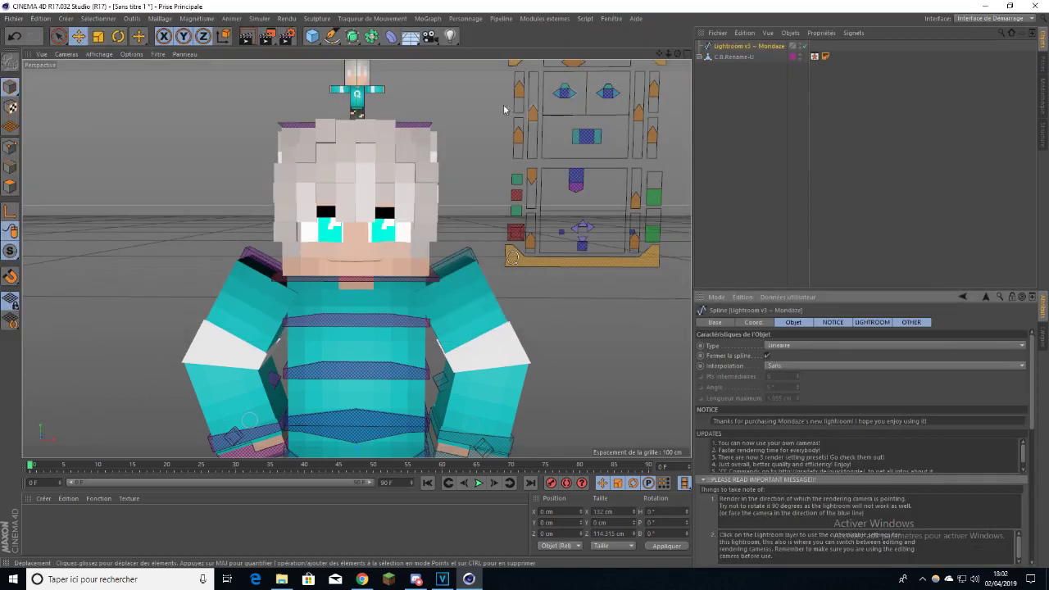
- Preview-render a rectangular region around the character's head in the viewport, then clear the preview
left_click_drag(267, 37, 302, 53)
left_click(270, 37)
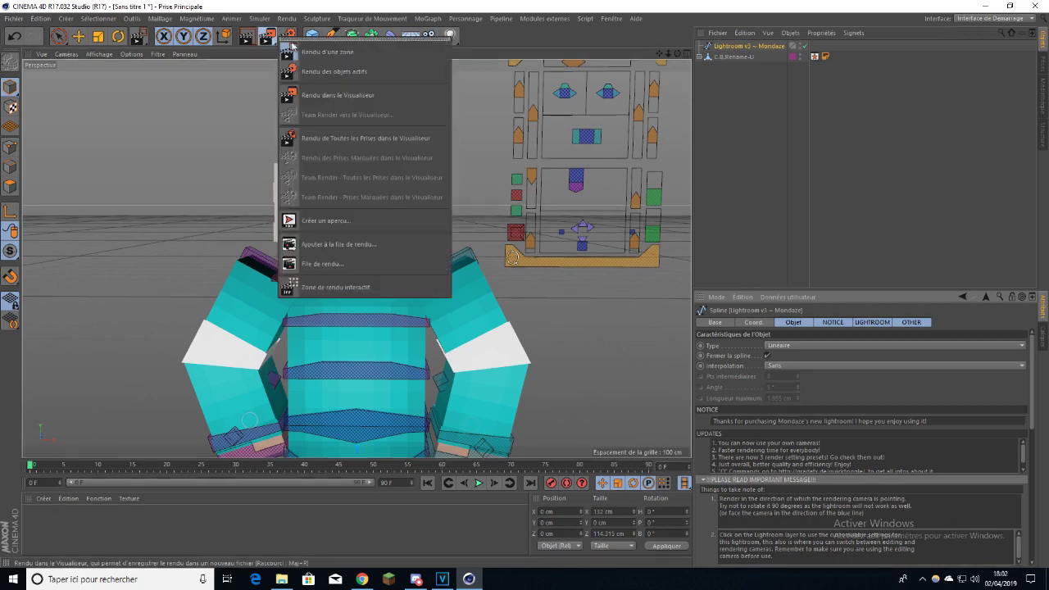
left_click(306, 52)
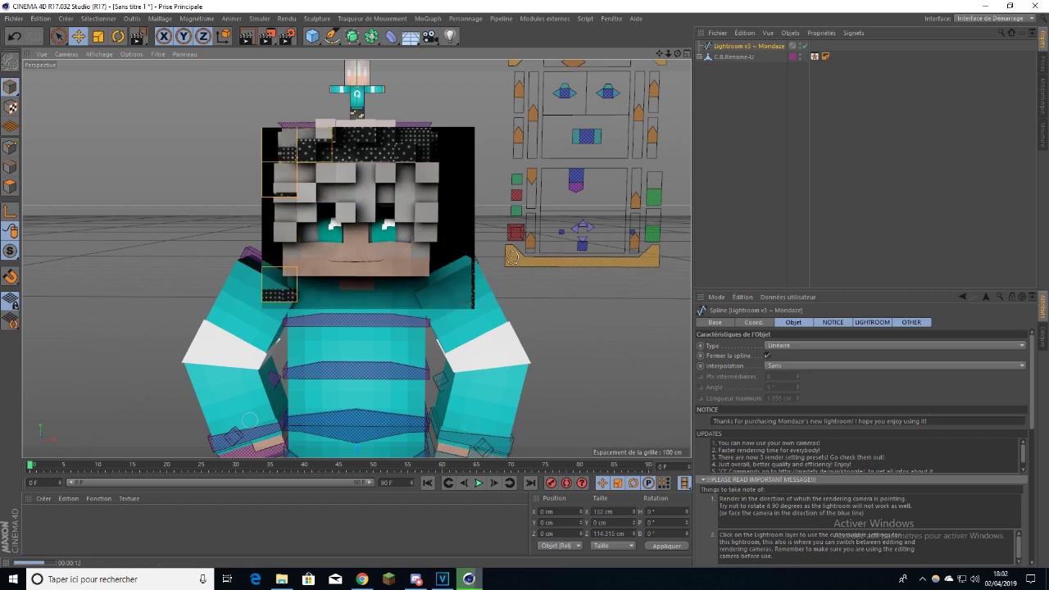
left_click(192, 129)
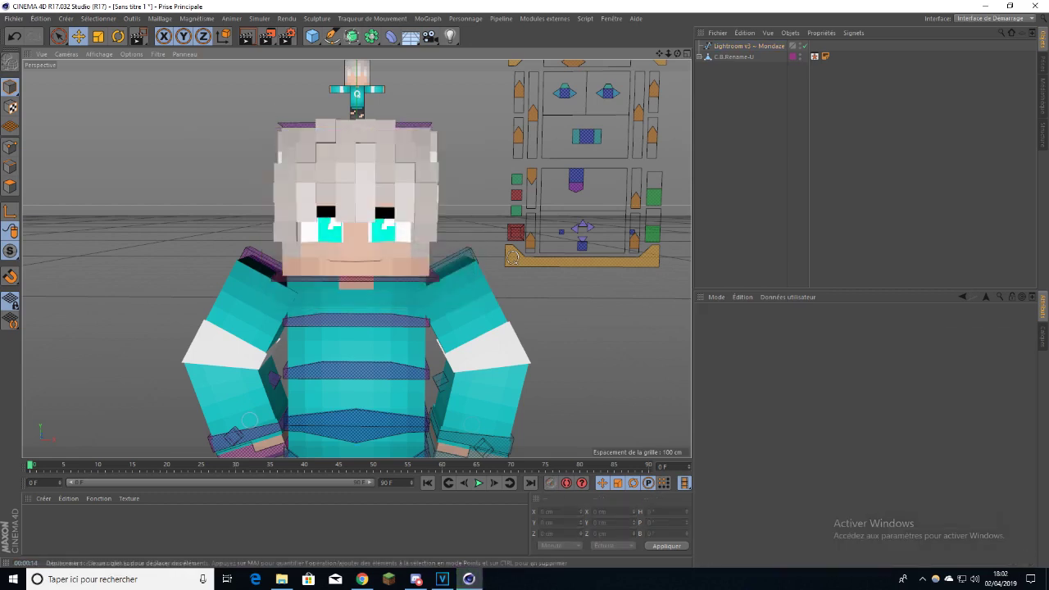
- Enable saving of the rendered image in the Save options of the 1. Best Settings render settings
left_click(291, 33)
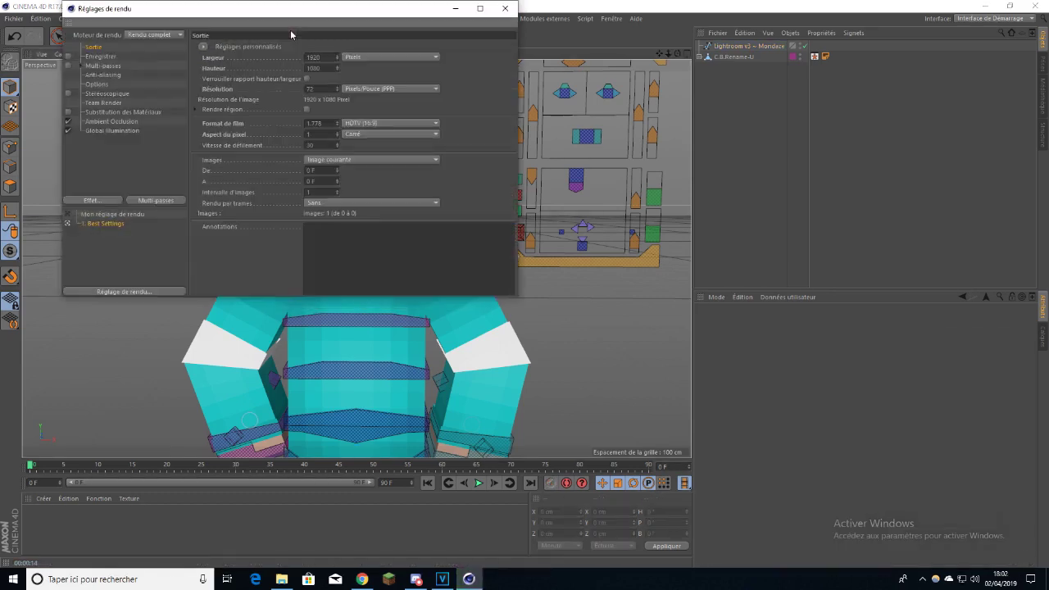
left_click(101, 56)
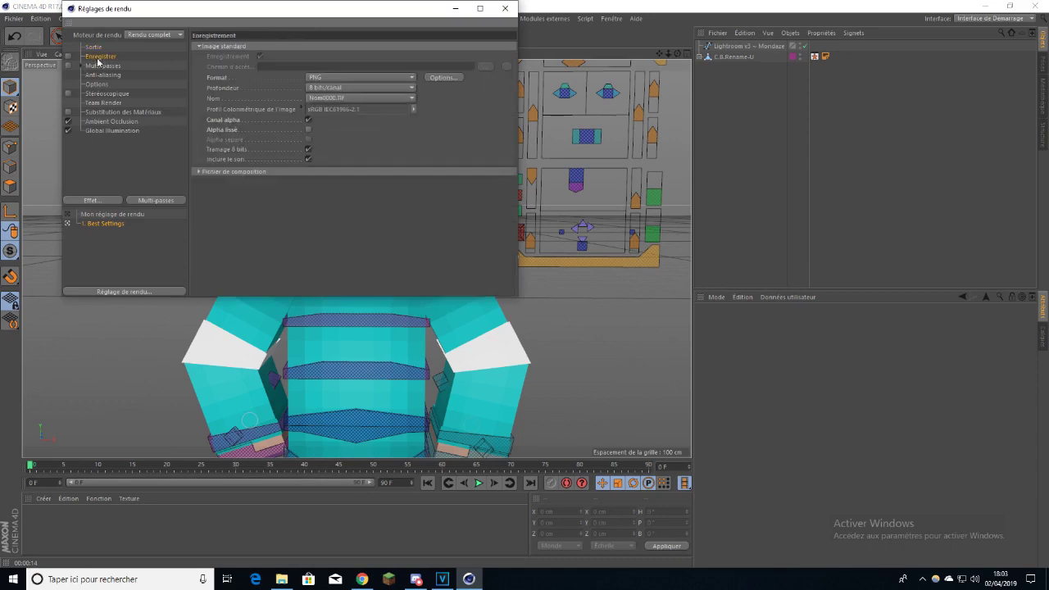
left_click(67, 56)
- Set the render's save path to a file named bluuy pour vidéo in Documents > c4d and close the render settings
left_click(485, 65)
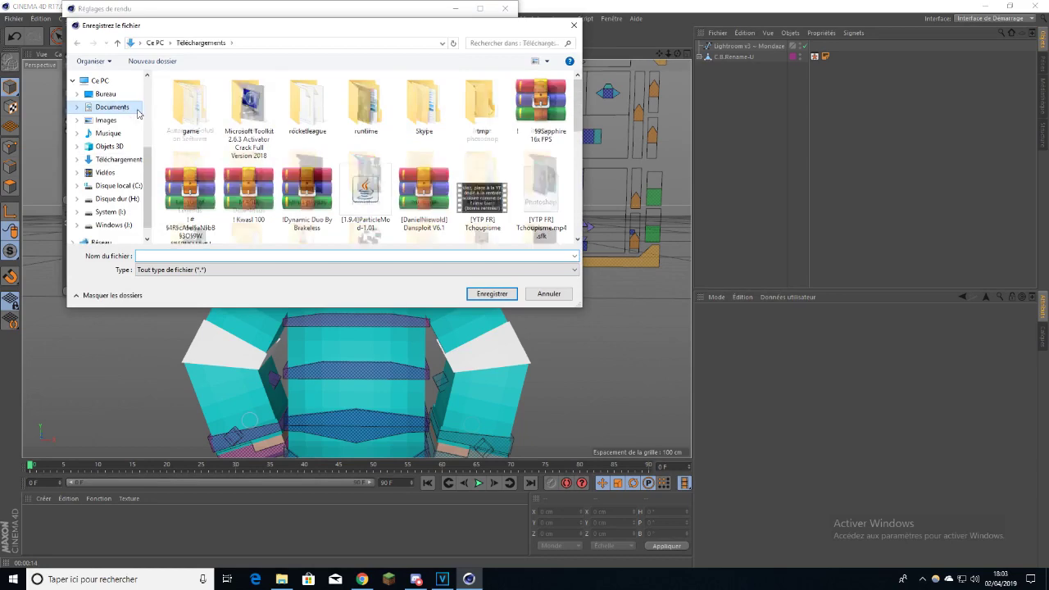
left_click(138, 113)
double_click(366, 105)
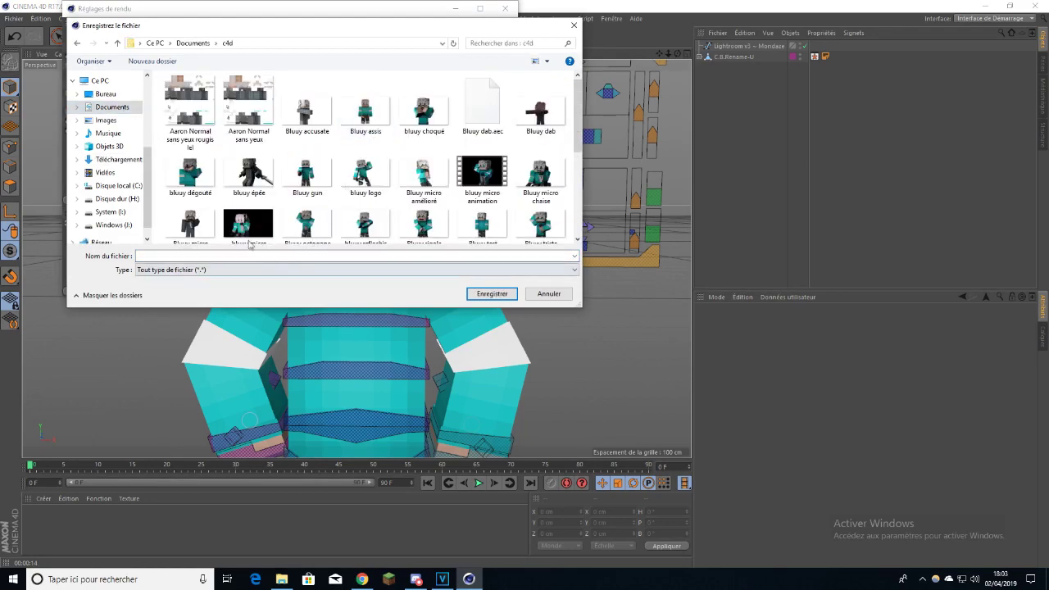
scroll(307, 197, "down", 5)
scroll(307, 213, "up", 3)
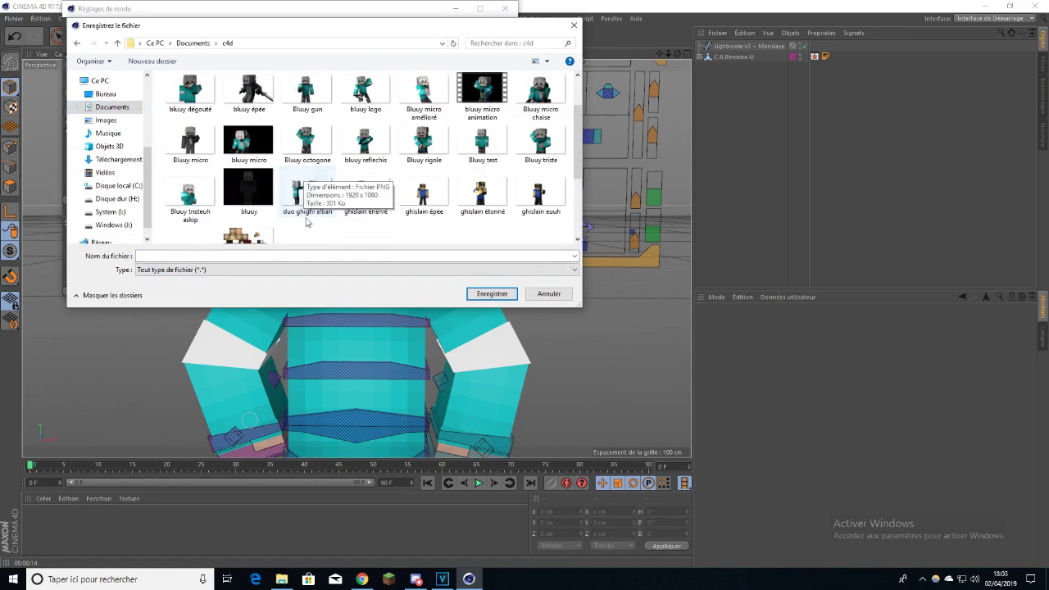
left_click(303, 254)
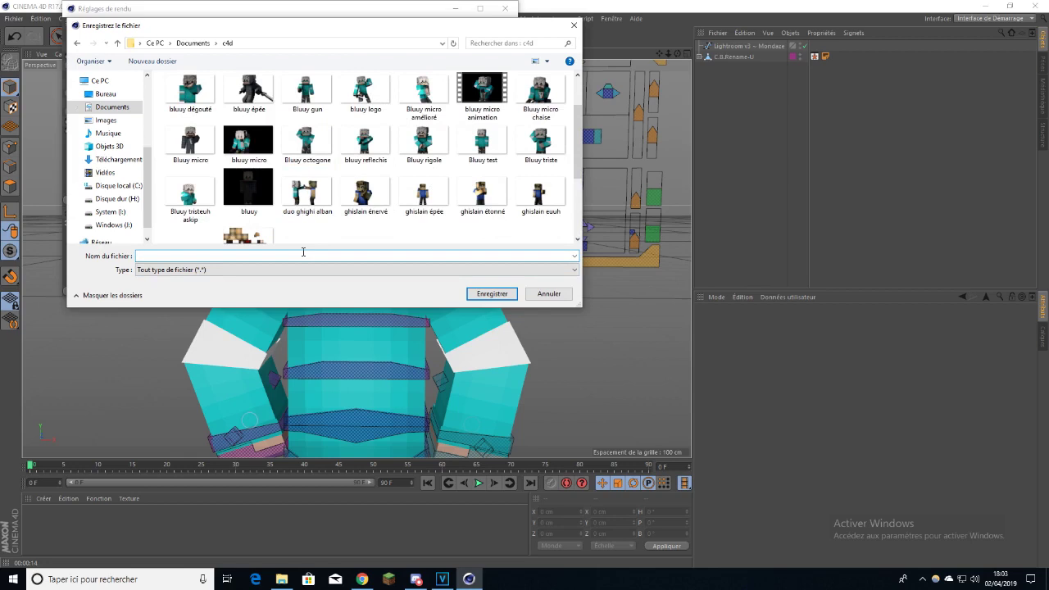
key("Tab")
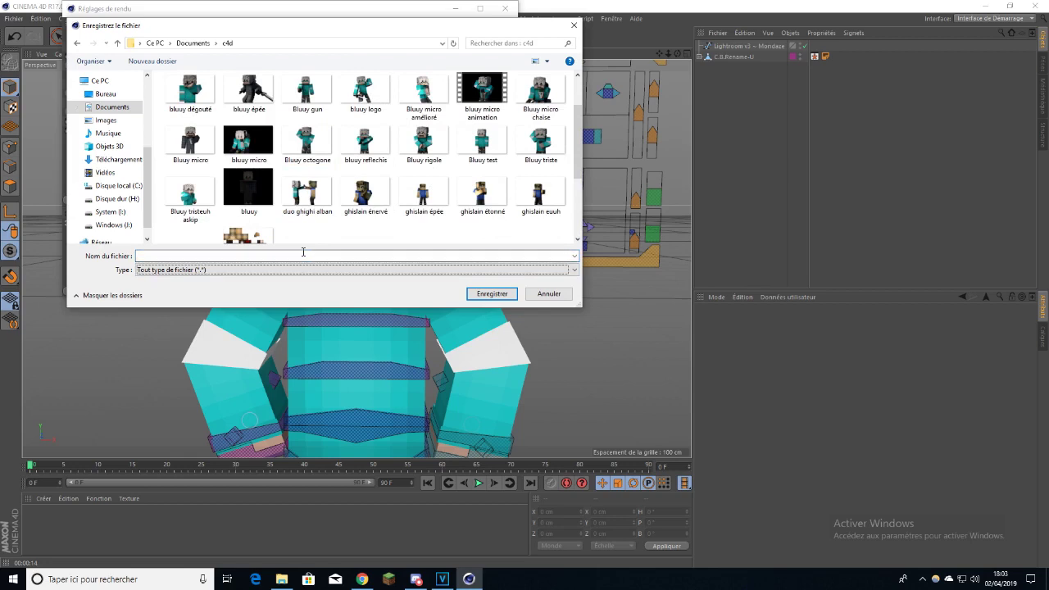
left_click(303, 255)
type("bluuy ")
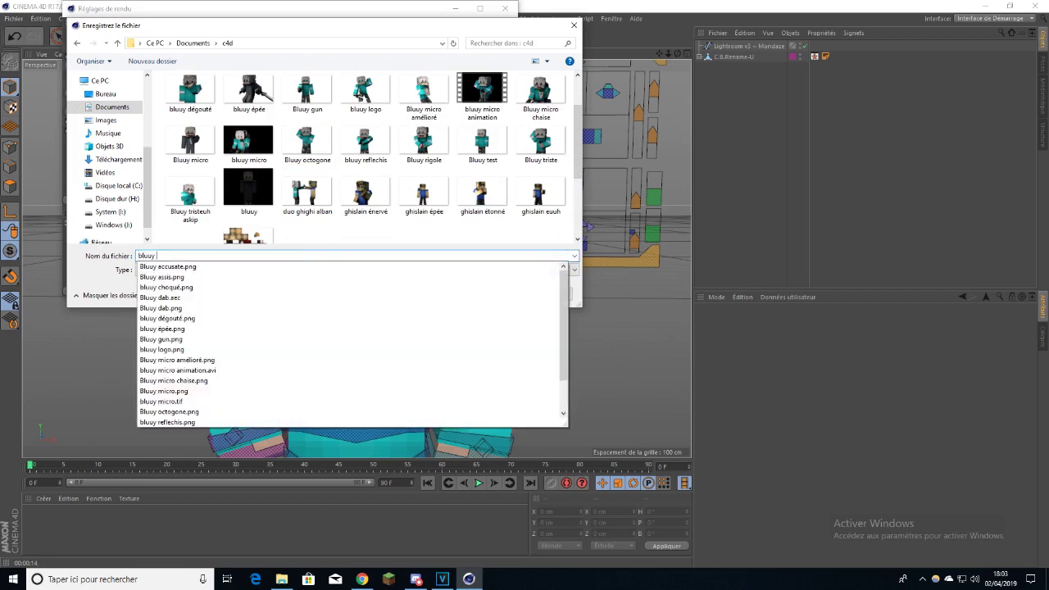
type("pour vidéo")
key("Return")
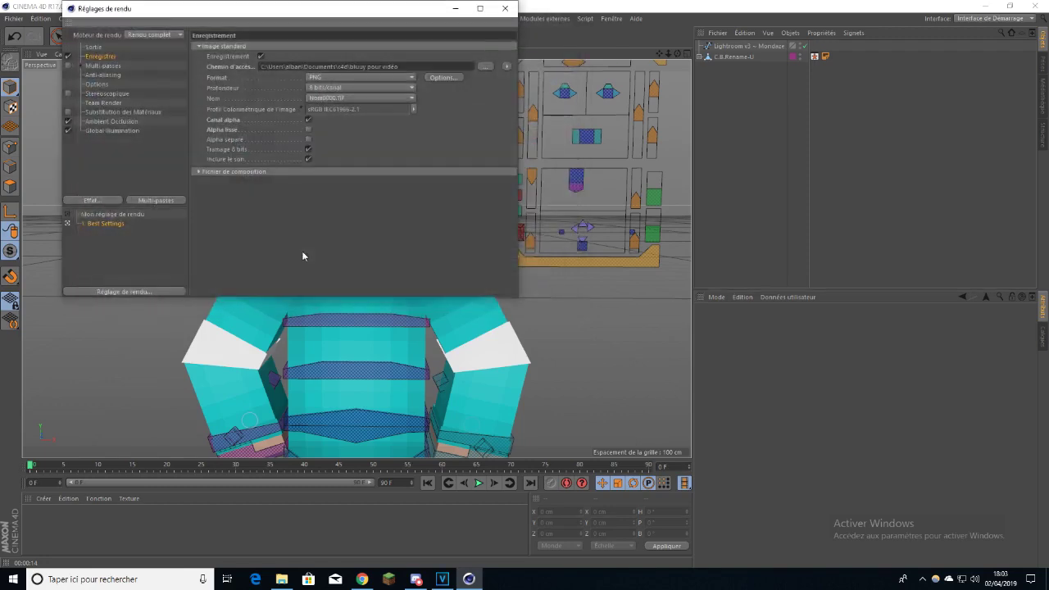
left_click(515, 11)
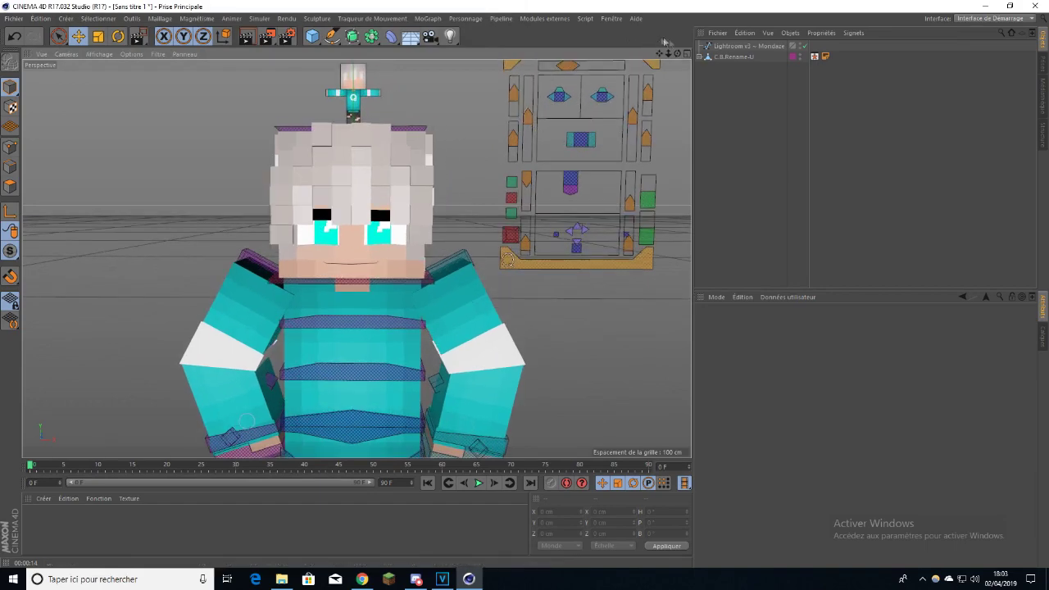
- Reframe the character from head to waist, render it in the Picture Viewer and inspect the finished image
left_click_drag(668, 54, 656, 29)
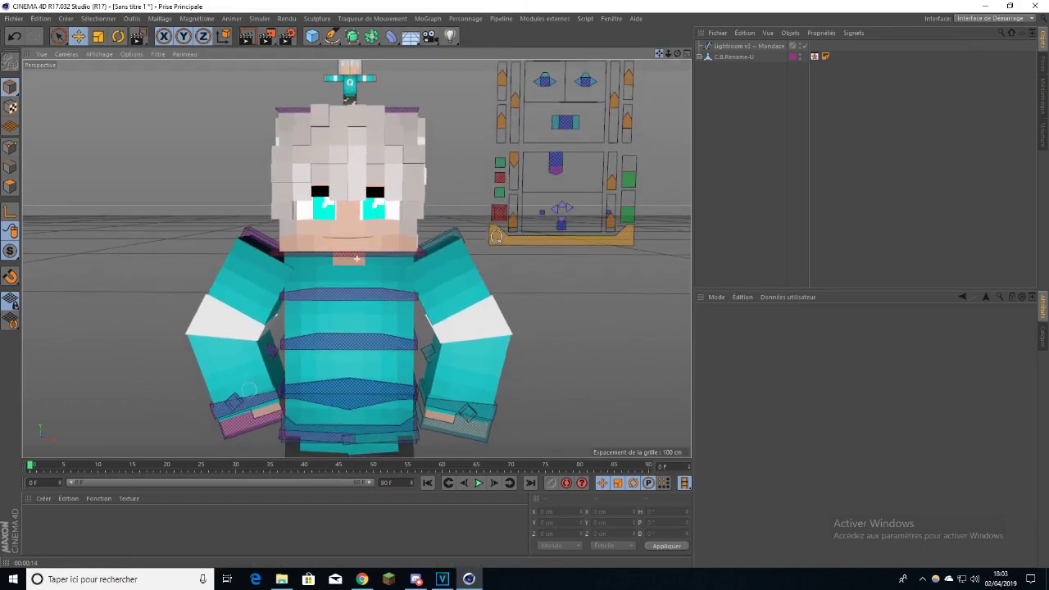
left_click(274, 39)
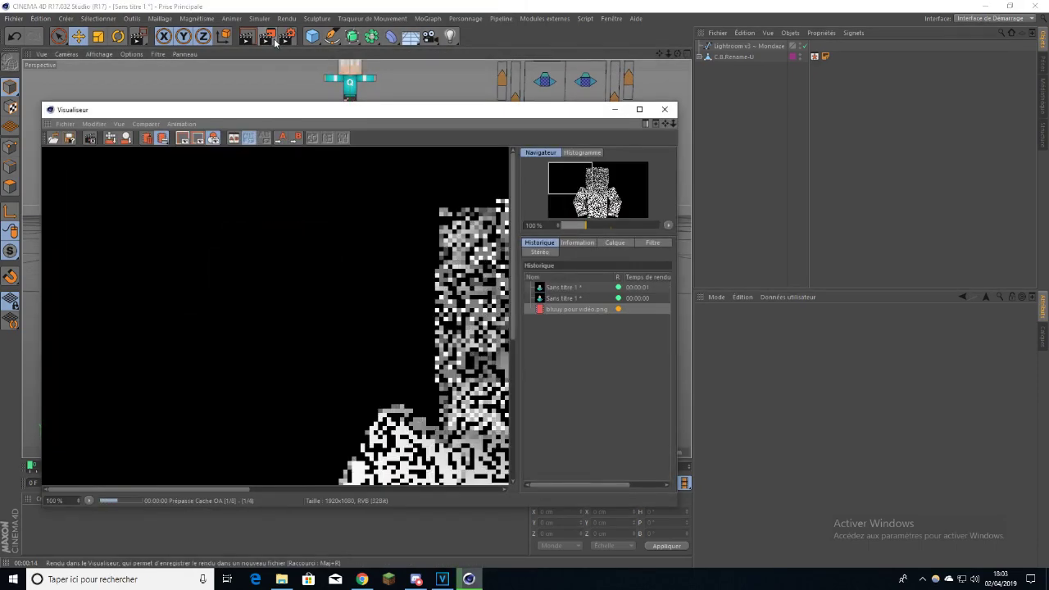
scroll(322, 236, "down", 1)
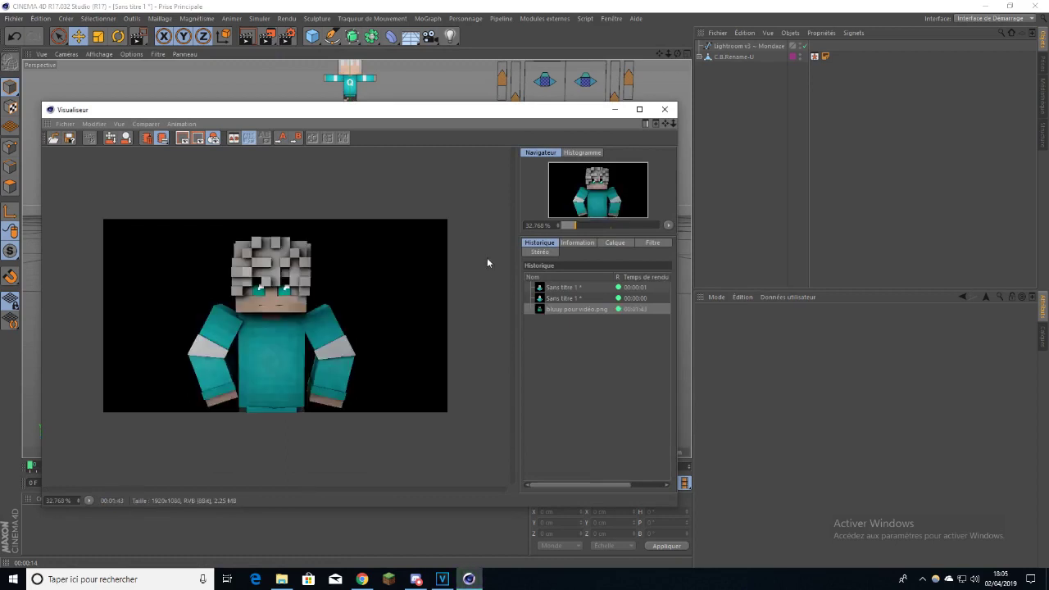
scroll(435, 278, "up", 1)
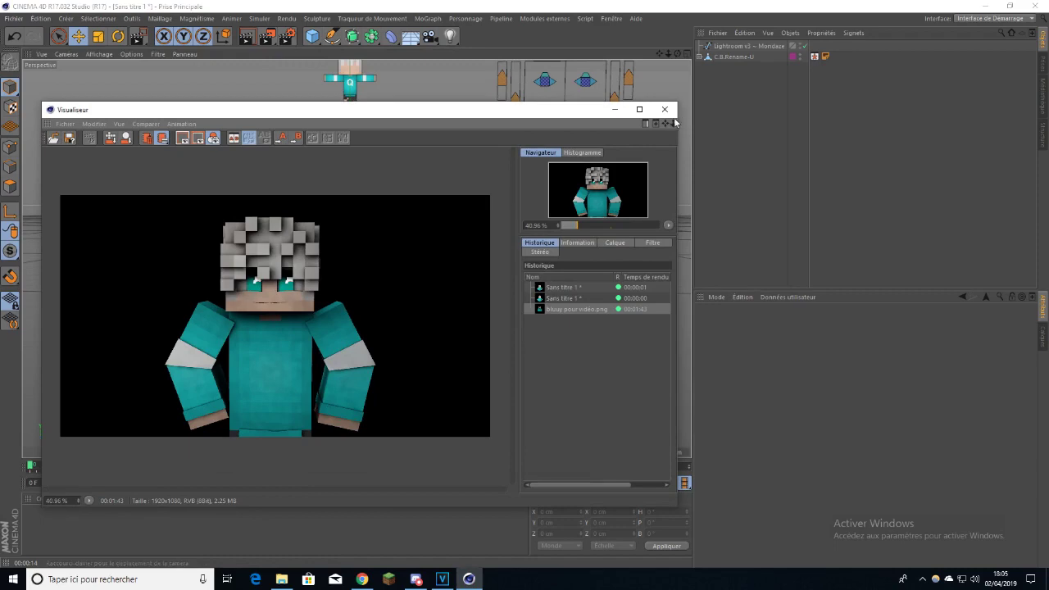
left_click(665, 109)
- Switch to File Explorer, view bluuy pour vidéo.png from the c4d folder in Photos, and look at the following image, bluuy reflechis.png
left_click(289, 582)
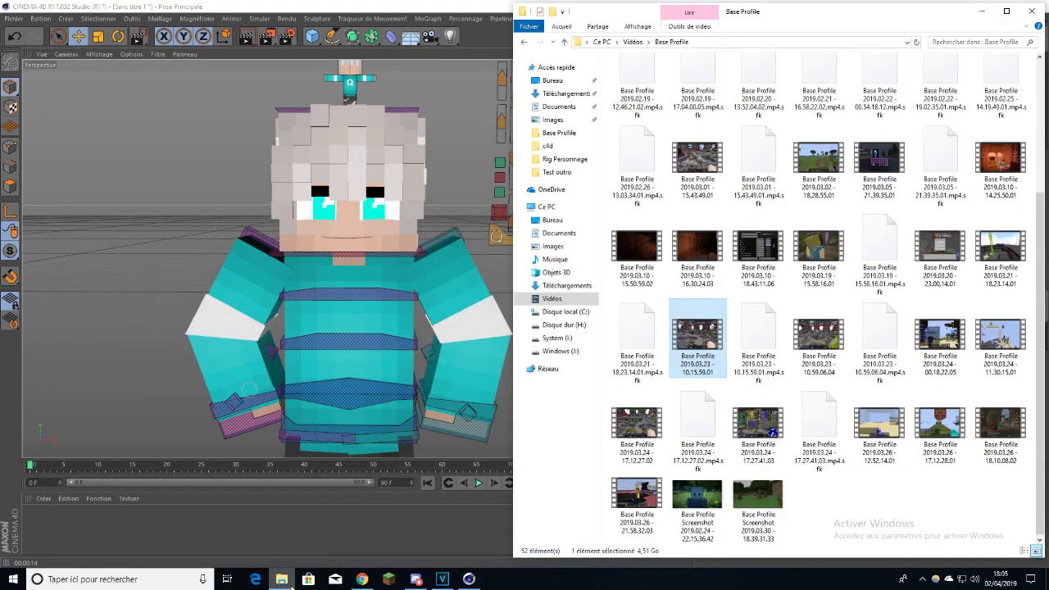
left_click(539, 112)
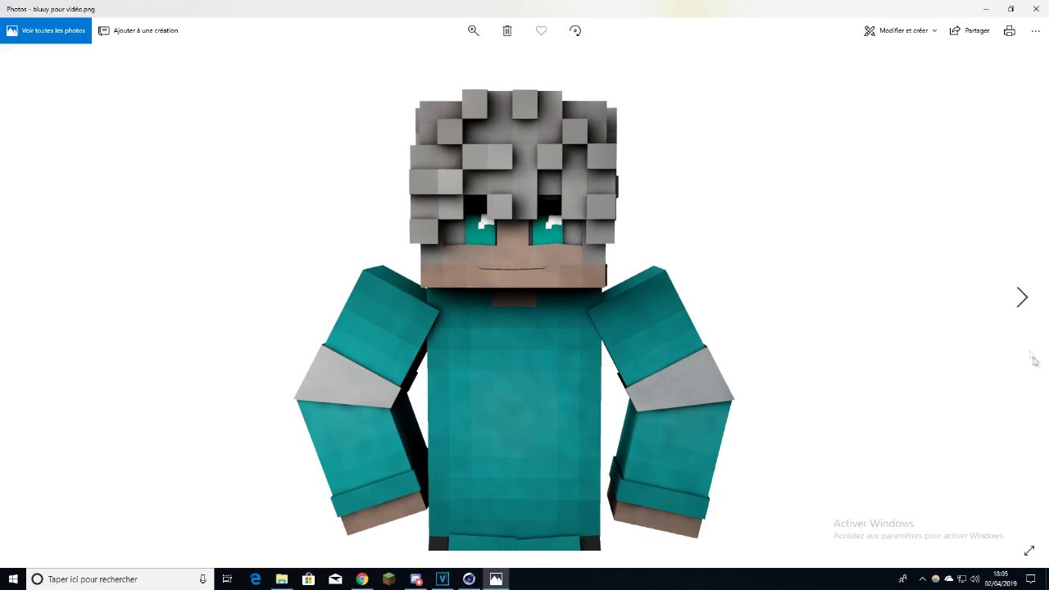
left_click(1022, 298)
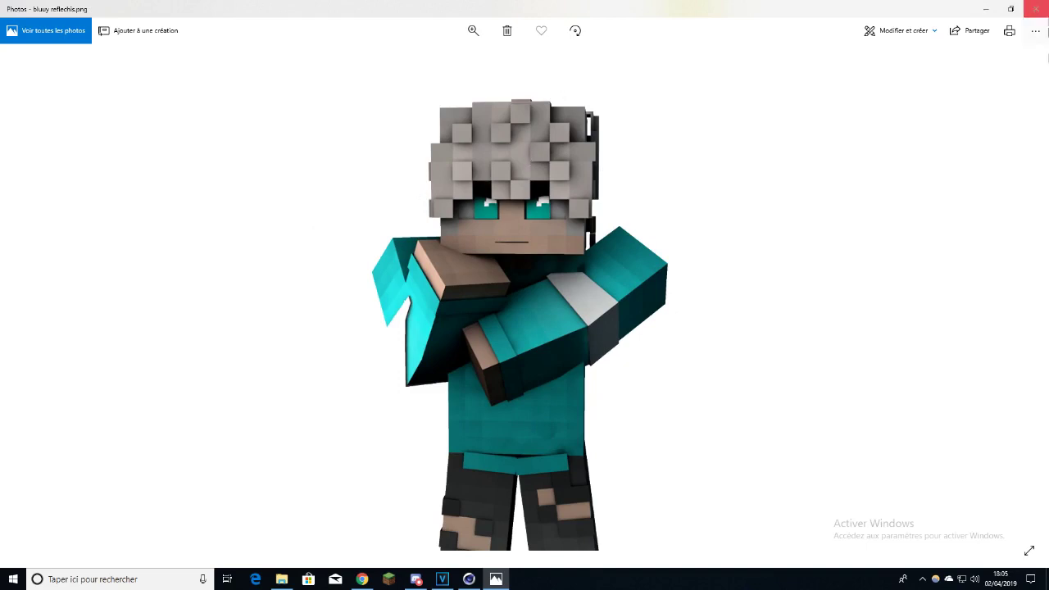
- Search Windows for bluuy to look up the saved C4D file, then dismiss the search
left_click(8, 578)
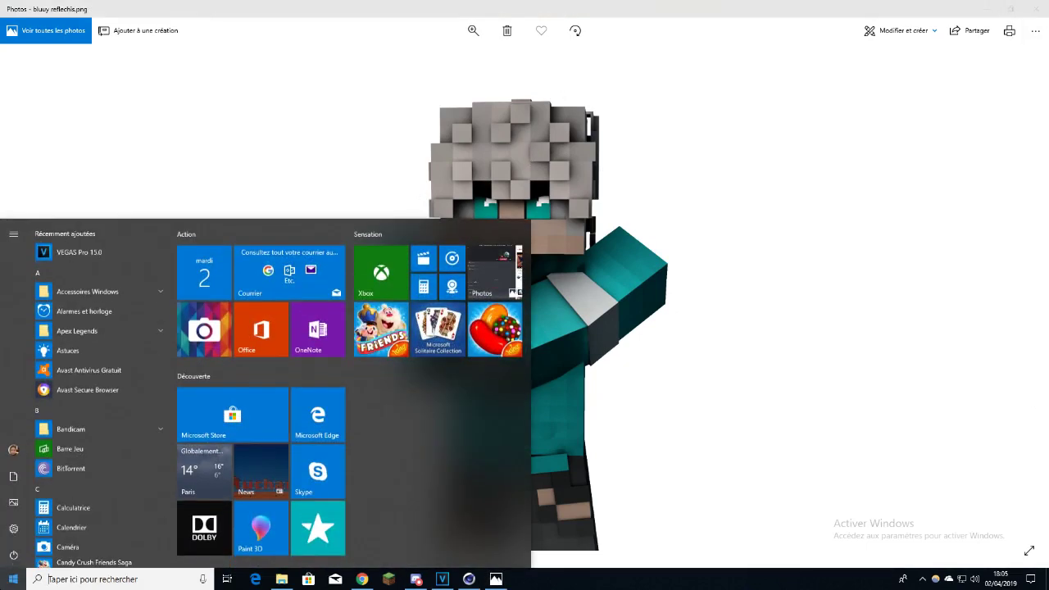
type("bluuy")
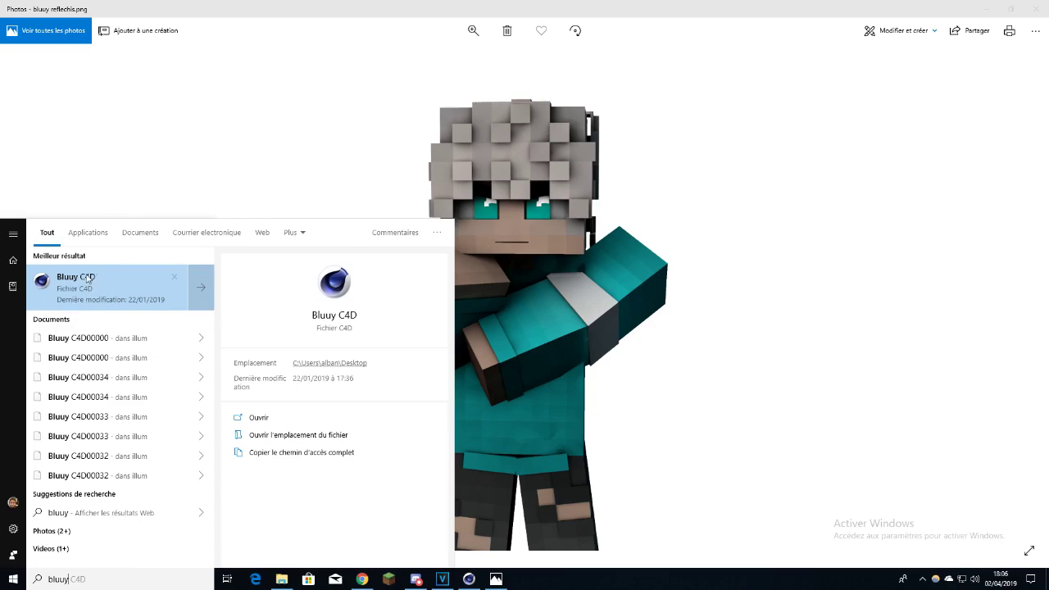
left_click(280, 122)
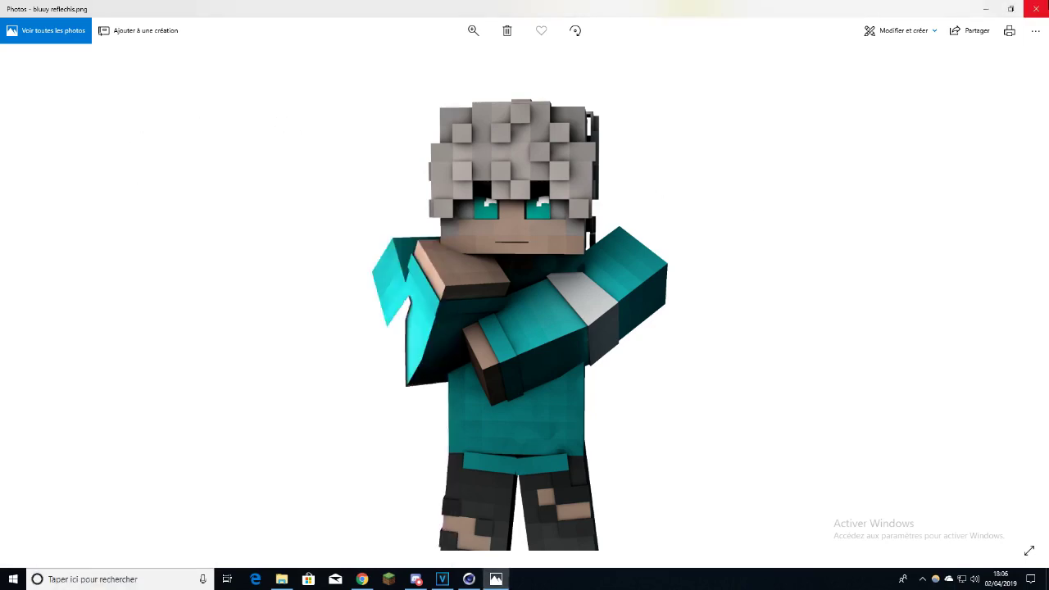
- Close the image viewer, the c4d folder window and Cinema 4D, and return to the YouTube page in the browser
left_click(1037, 8)
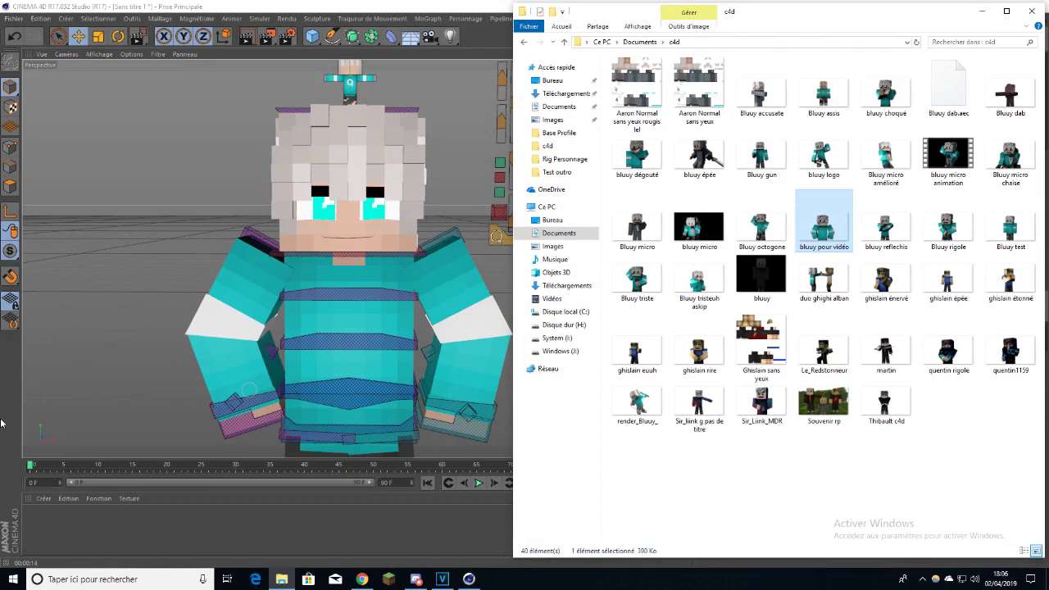
left_click(1031, 11)
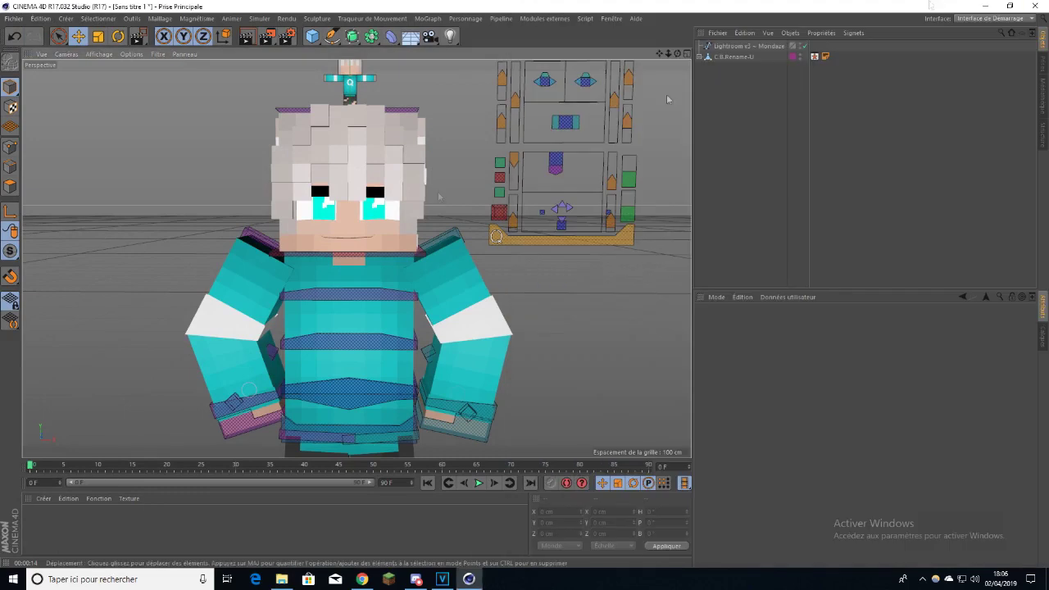
left_click(1037, 6)
left_click(553, 332)
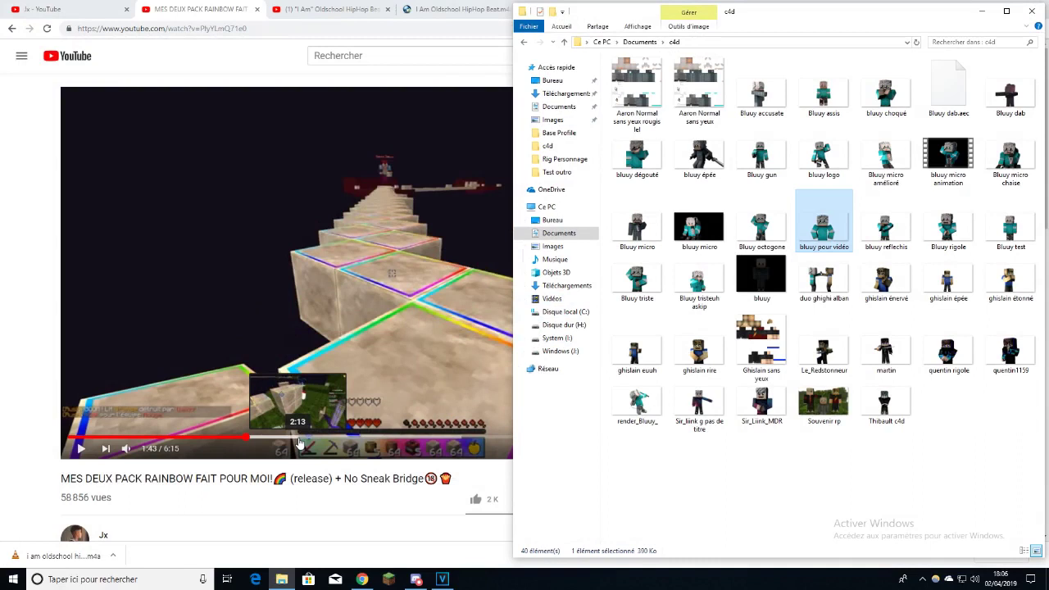
left_click(378, 514)
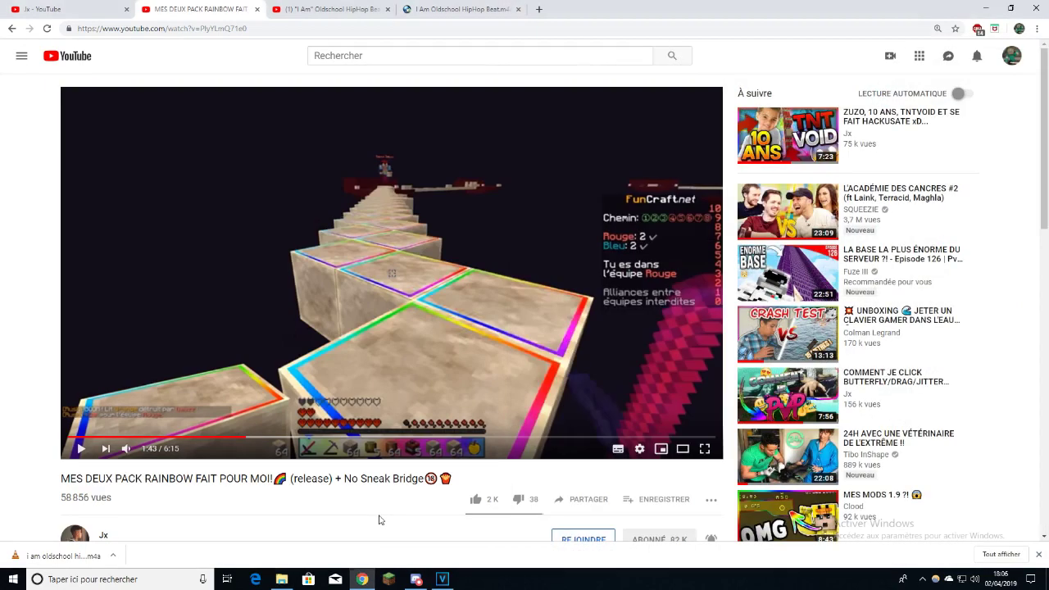